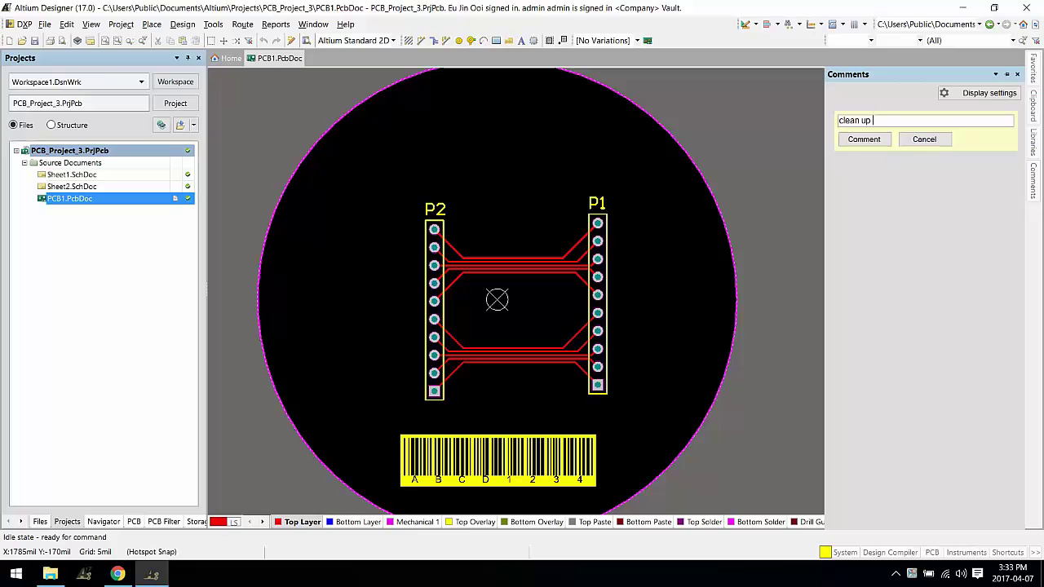
- Post the comment "clean up traces" on the PCB area around header P1 and clear the mask over the rest of the board
type("traces")
left_click(864, 139)
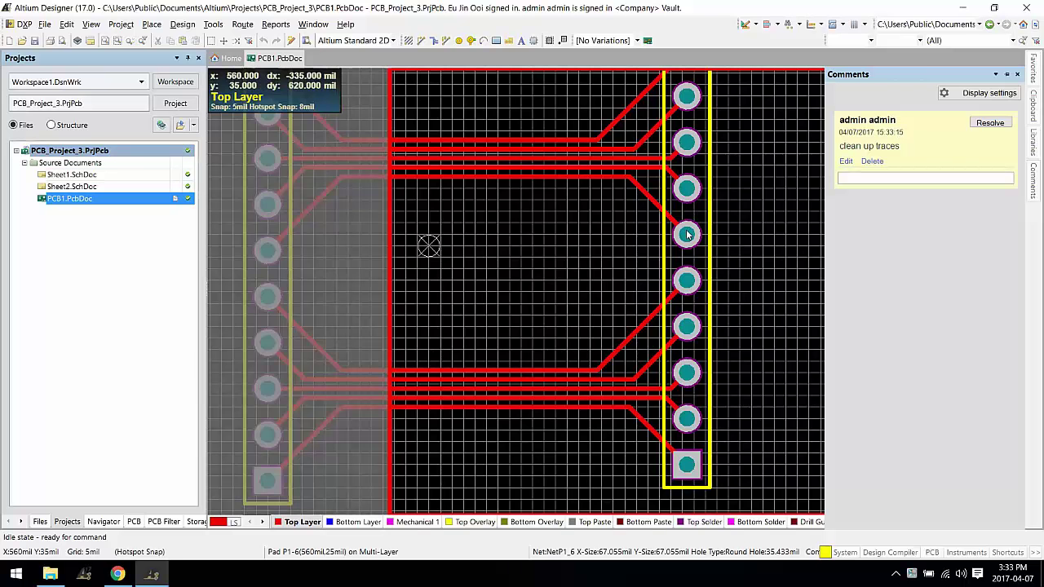
scroll(538, 241, "down", 5, "ctrl")
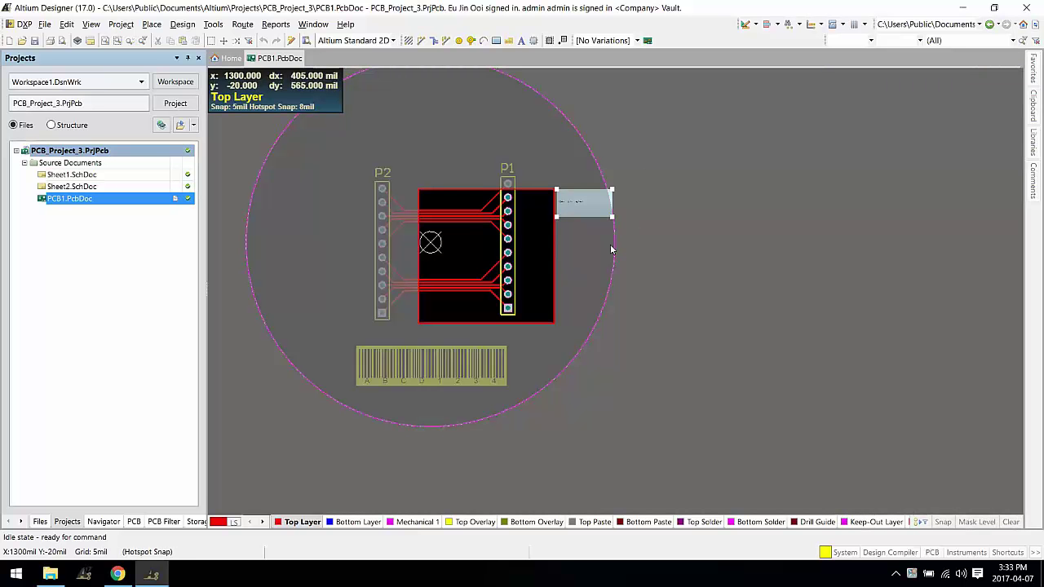
right_click_drag(589, 273, 590, 318)
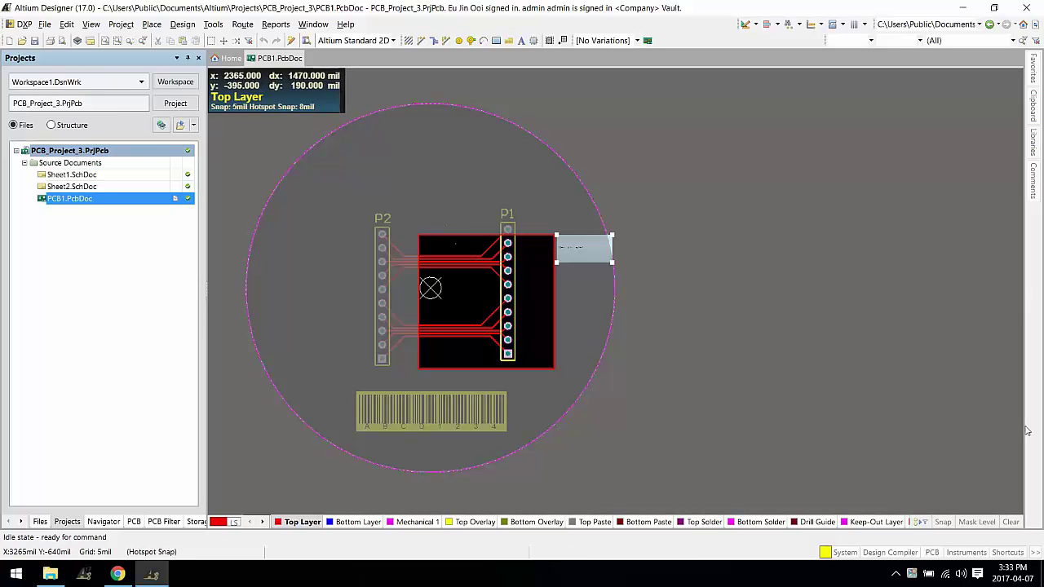
left_click(1011, 522)
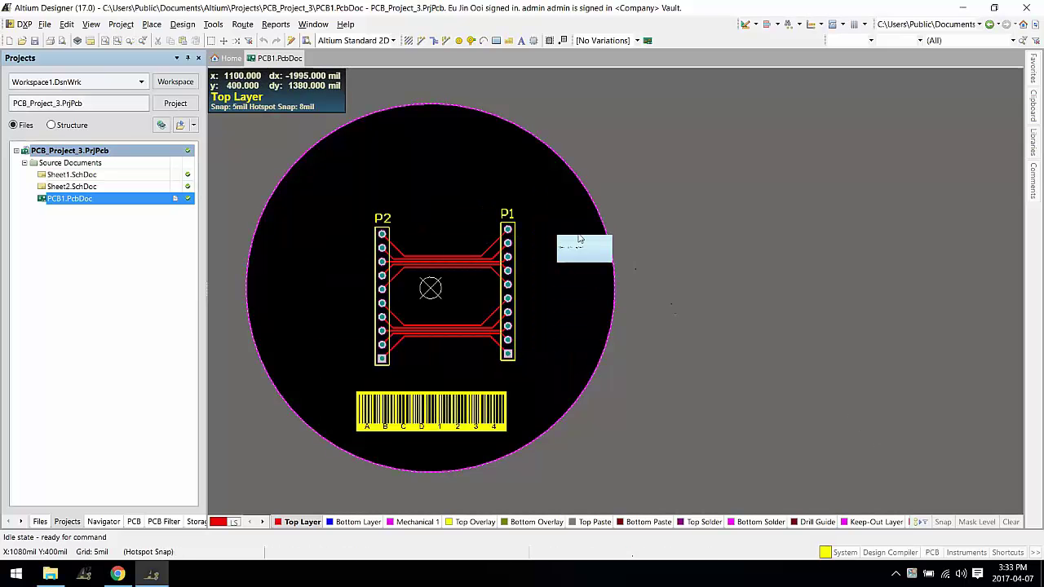
- Open Sheet1.SchDoc and place an area comment around header P1
double_click(103, 175)
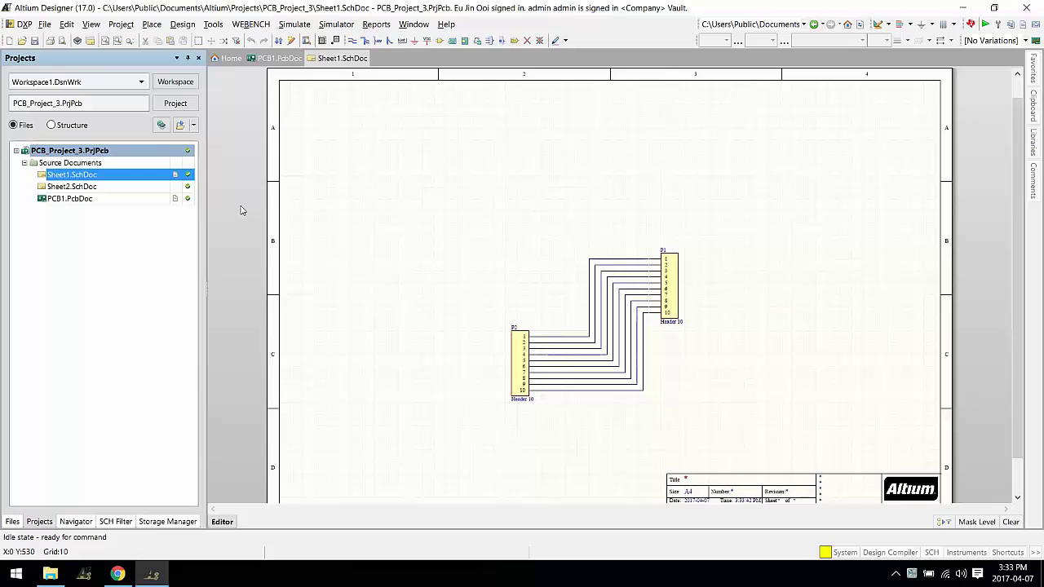
left_click(148, 29)
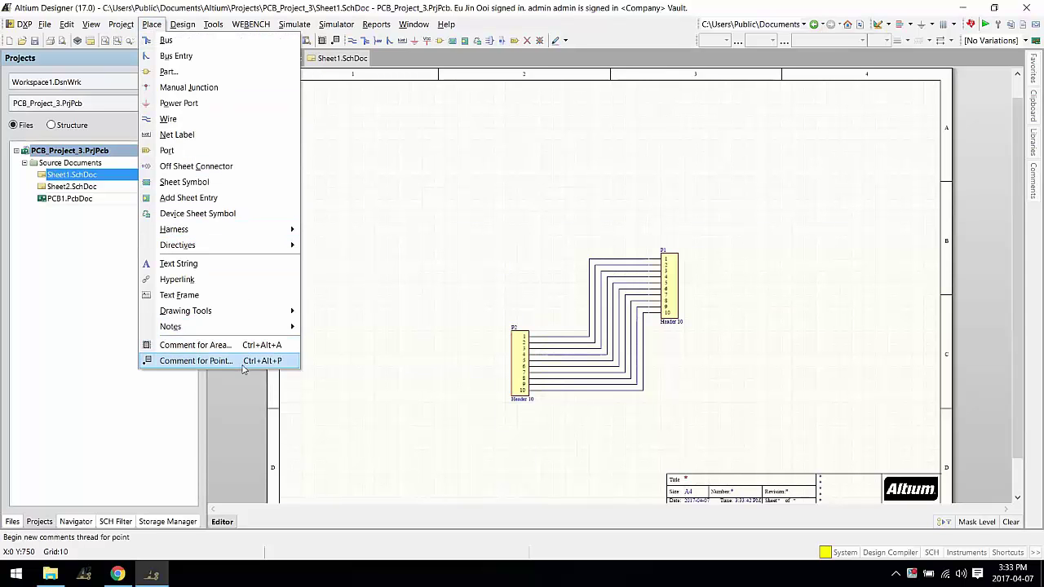
left_click(242, 345)
left_click(637, 235)
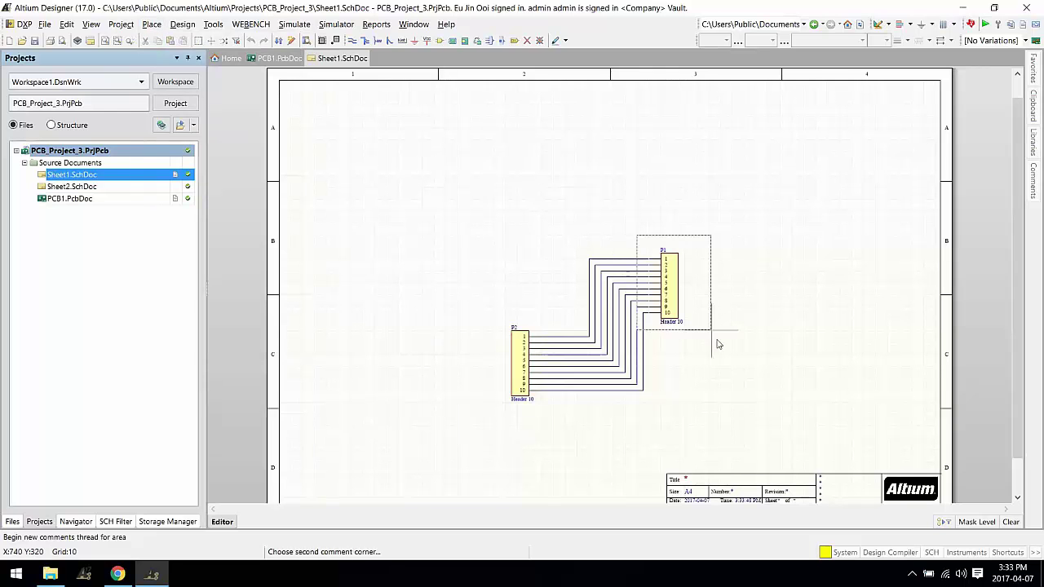
left_click(727, 340)
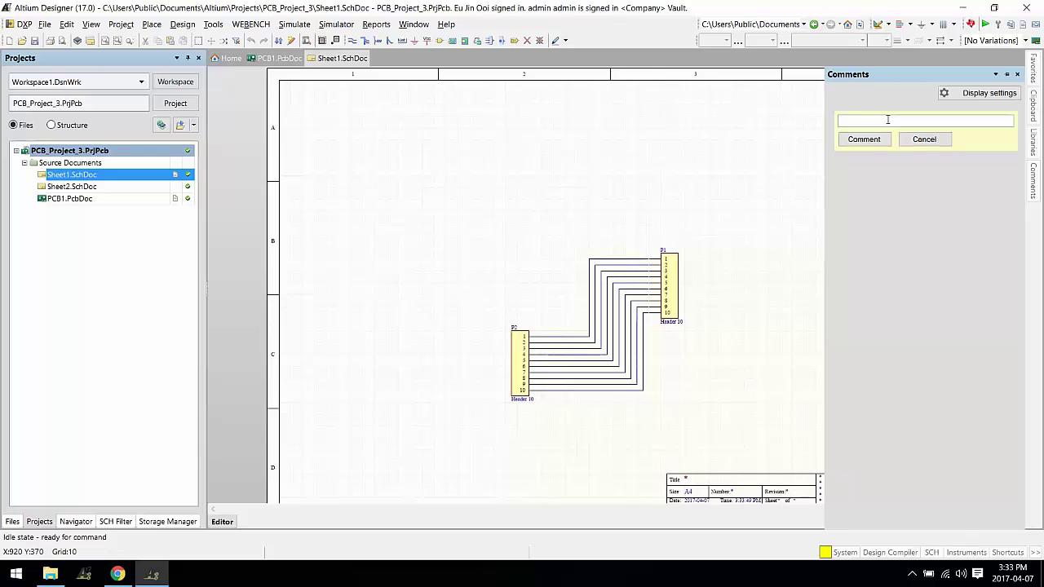
- Post "change this component" as the text of the comment on header P1
type("changed t")
key("BackSpace")
key("BackSpace")
key("BackSpace")
type("this component")
left_click(864, 139)
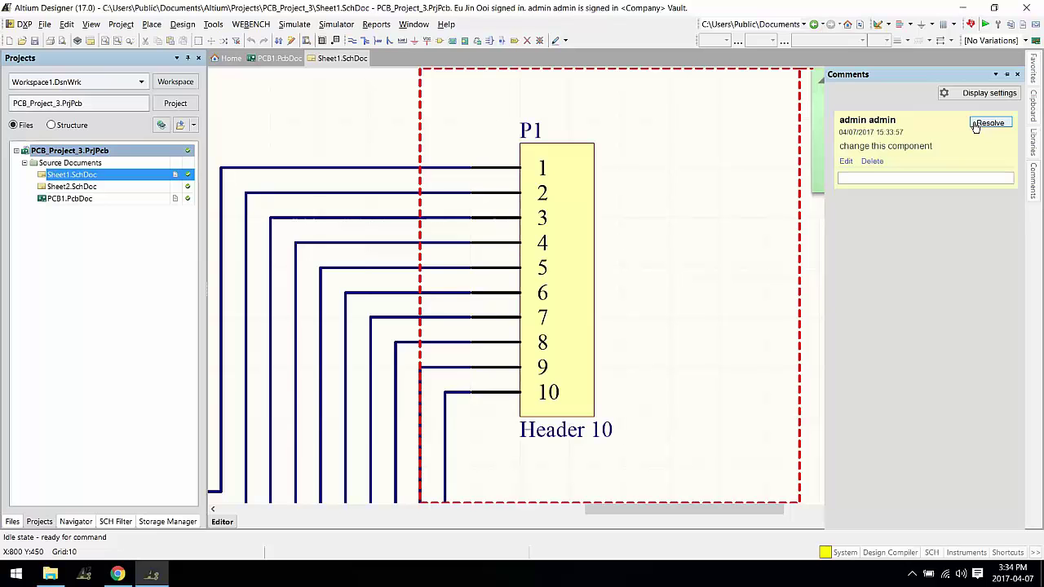
- Show comments for the whole project and go to the PCB1.PcbDoc comment and then the Sheet1.SchDoc comment
left_click(944, 180)
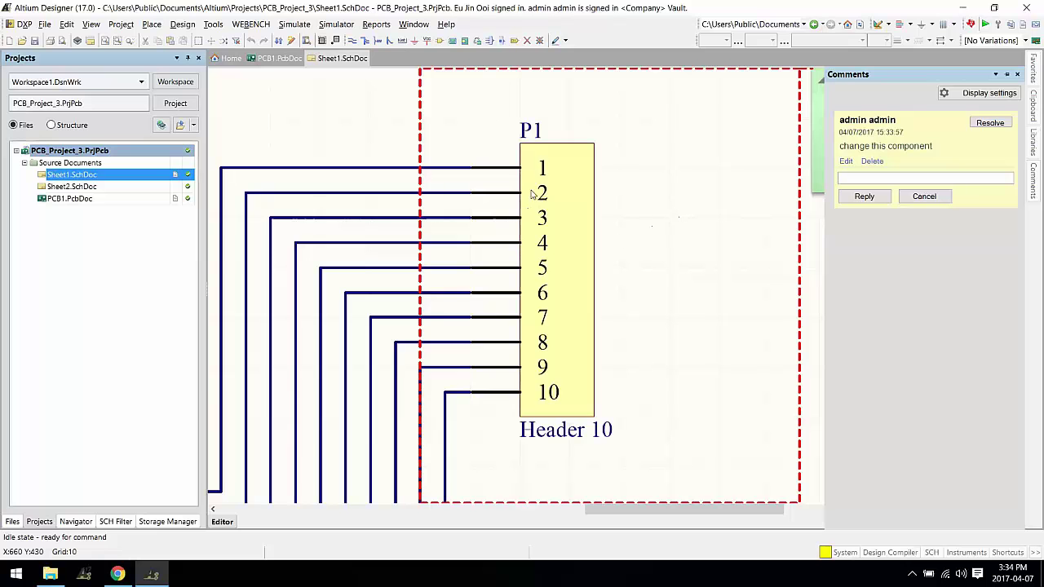
left_click(995, 95)
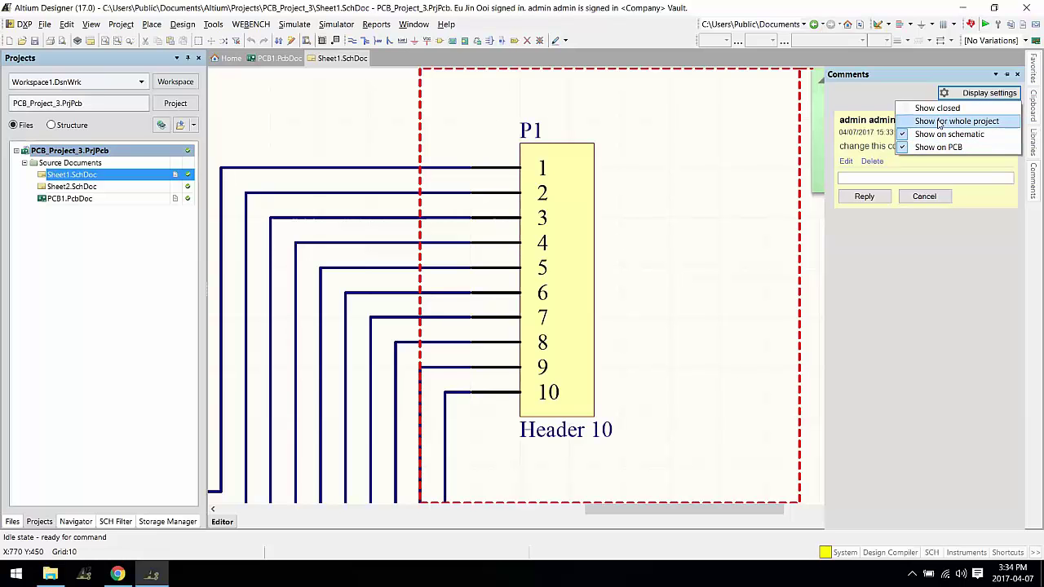
left_click(940, 122)
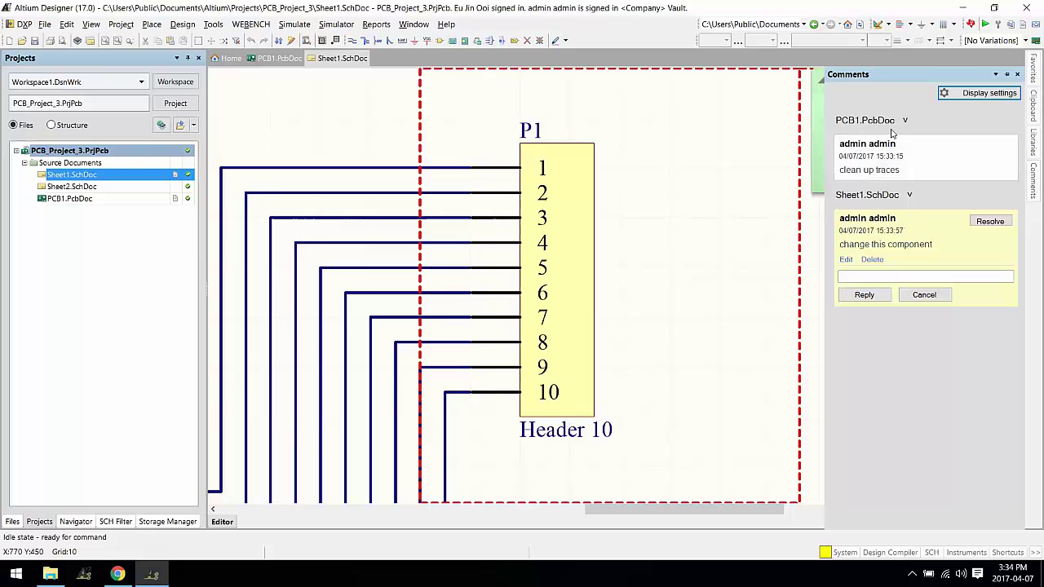
left_click(894, 153)
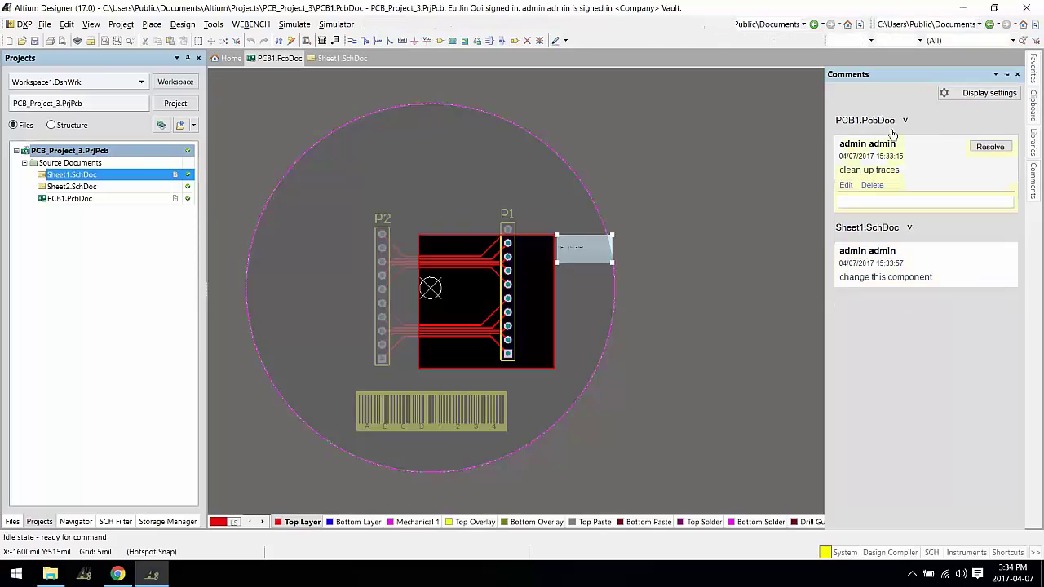
left_click(927, 271)
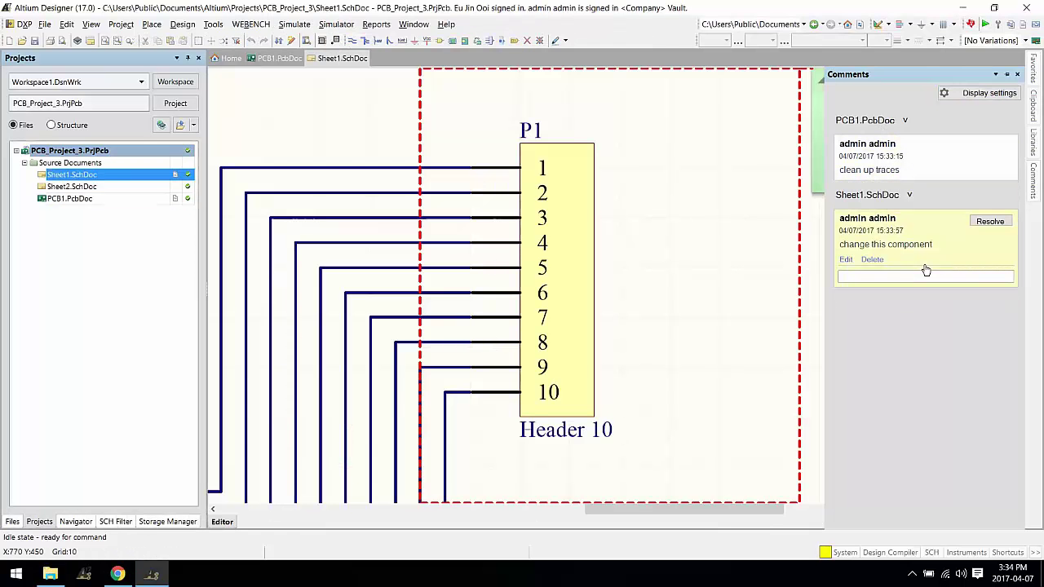
- Resolve the "change this component" and "clean up traces" comments
left_click(988, 222)
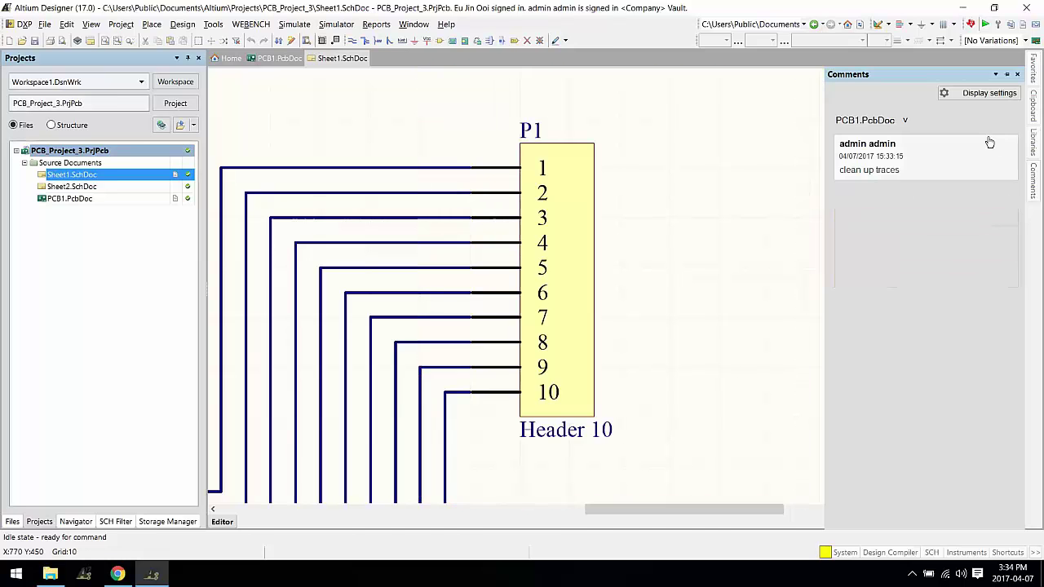
left_click(985, 144)
left_click(989, 146)
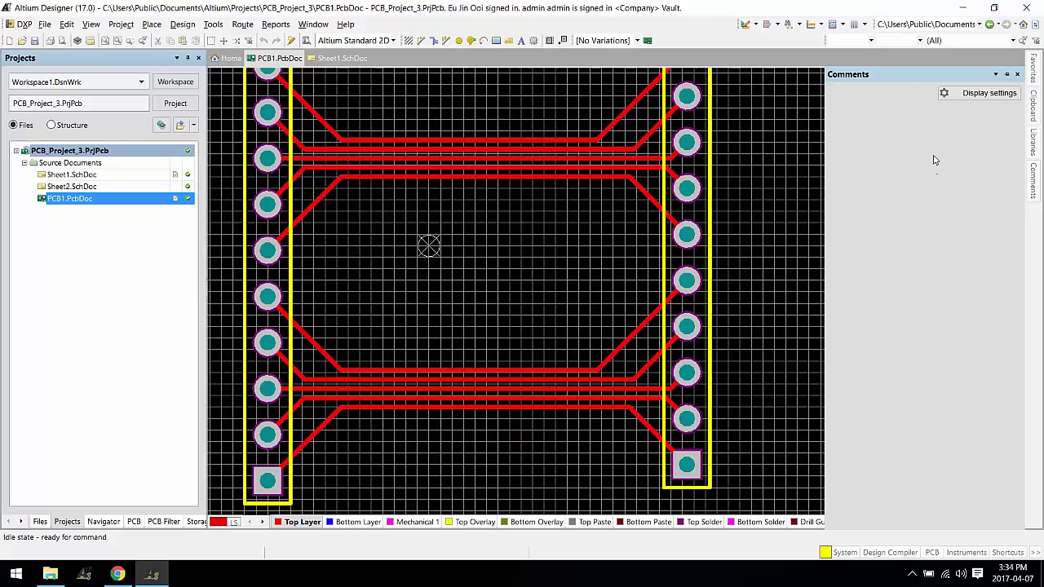
- Enable showing closed comments and display the comments list with the resolved entries
left_click(968, 94)
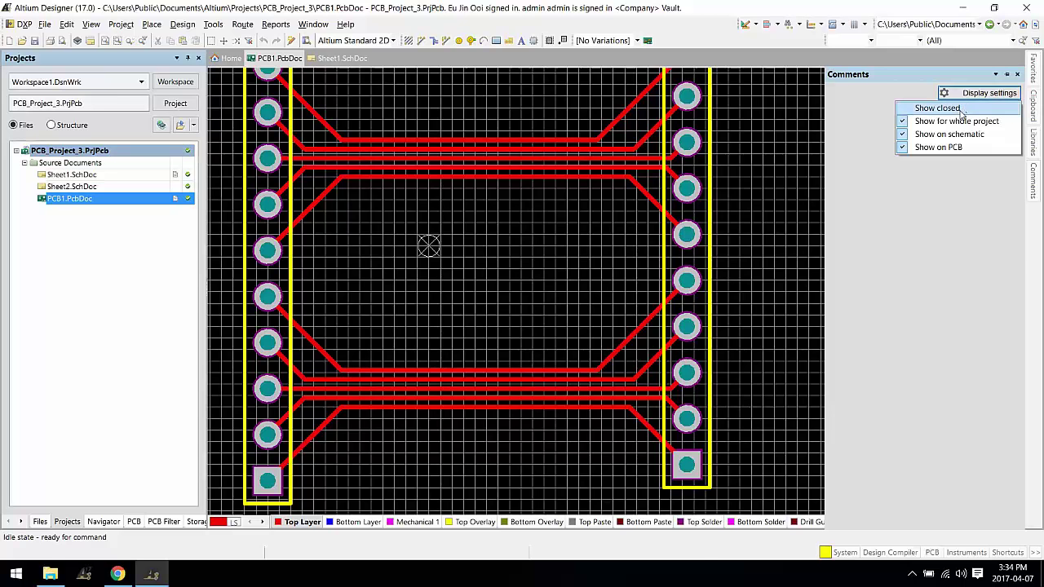
left_click(961, 109)
scroll(665, 220, "down", 4, "ctrl")
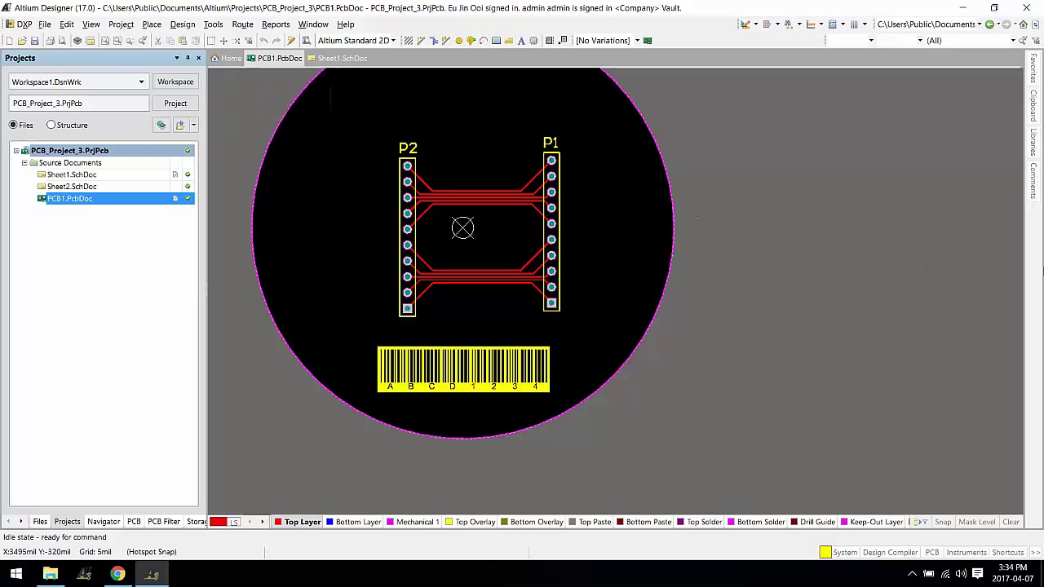
left_click(1033, 188)
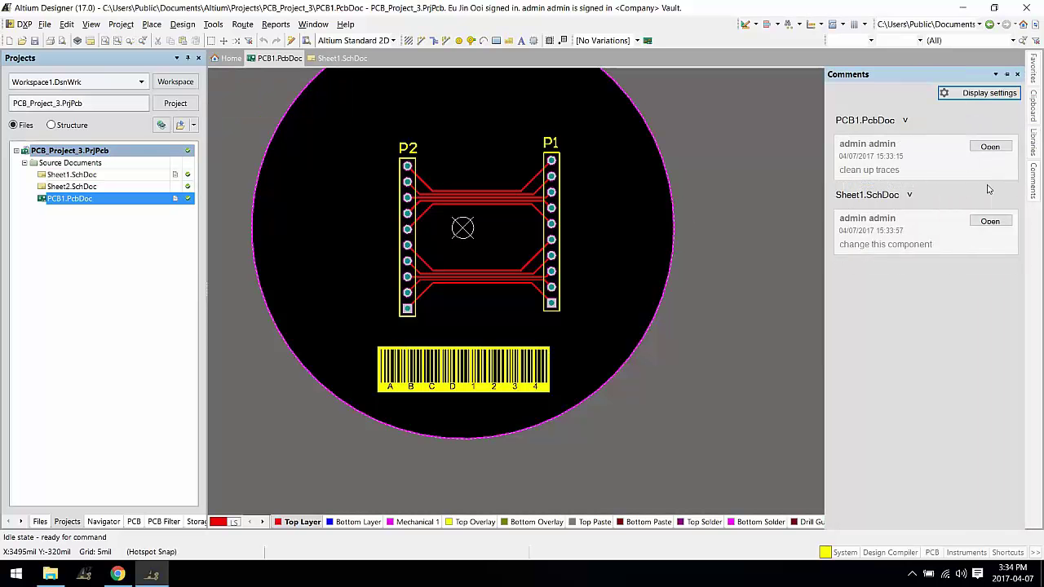
- Close the comments list and display it again for the PCB document
left_click(1017, 74)
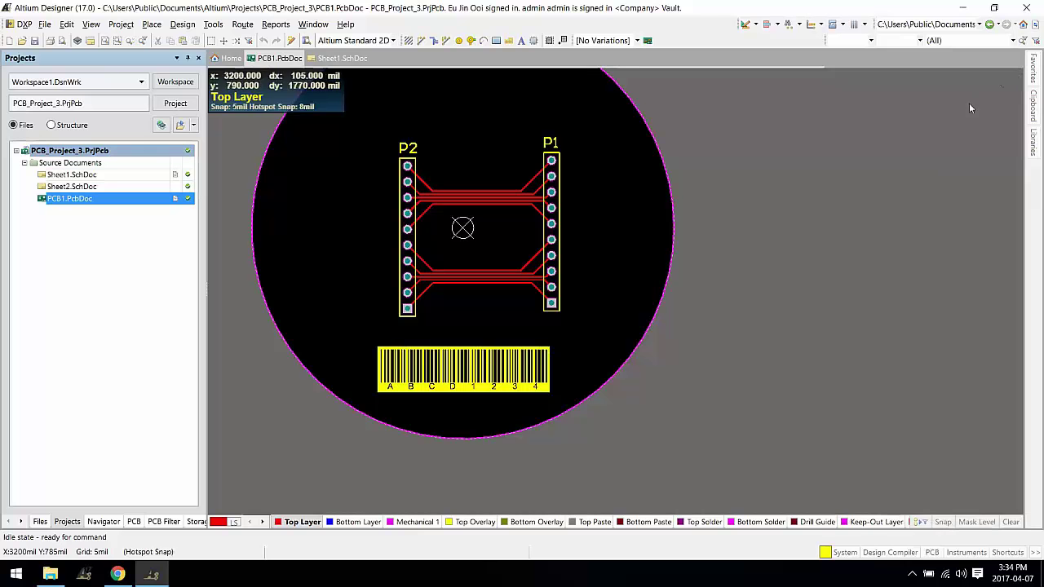
left_click(848, 551)
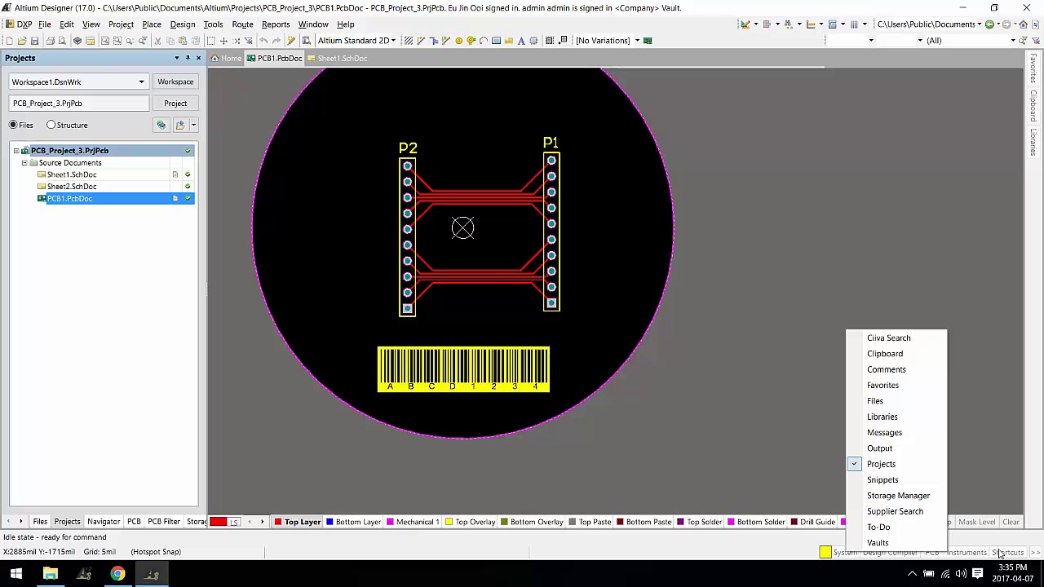
left_click(901, 373)
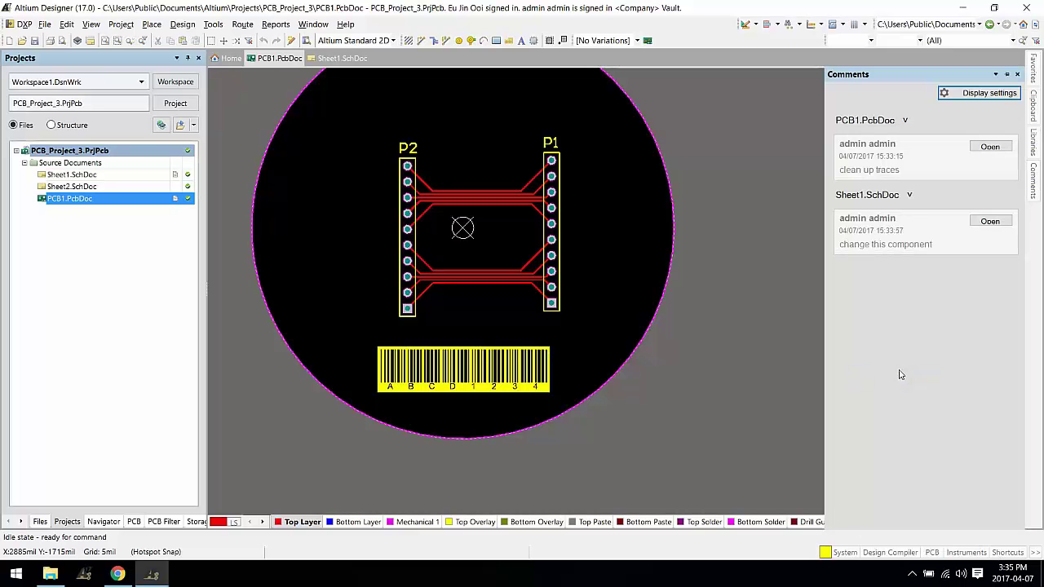
left_click(989, 146)
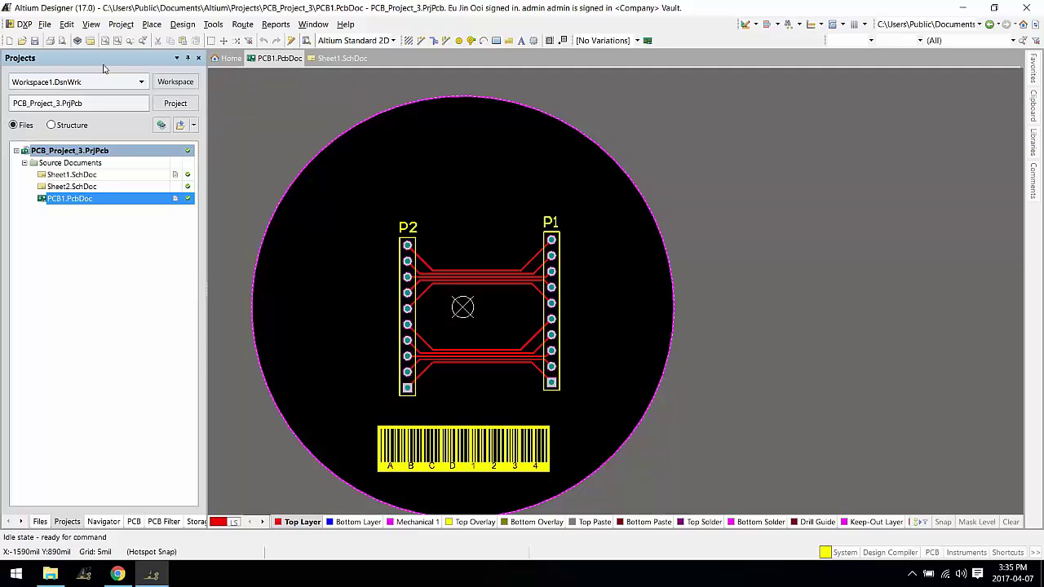
- Delete the item OUT-0001 from the OutputJobs folder of the company vault and close the vault view
left_click(22, 25)
left_click(61, 139)
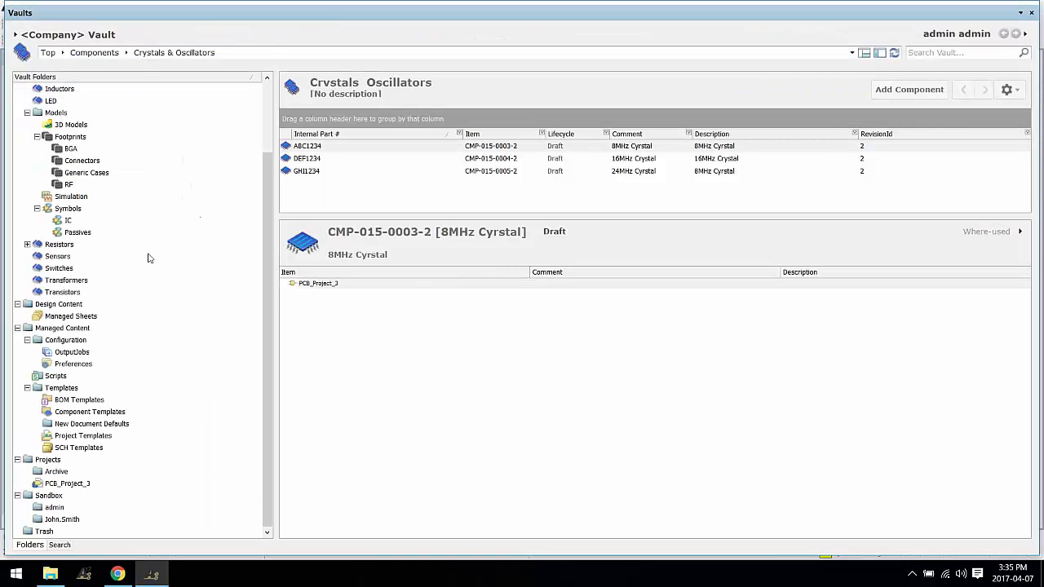
left_click(72, 351)
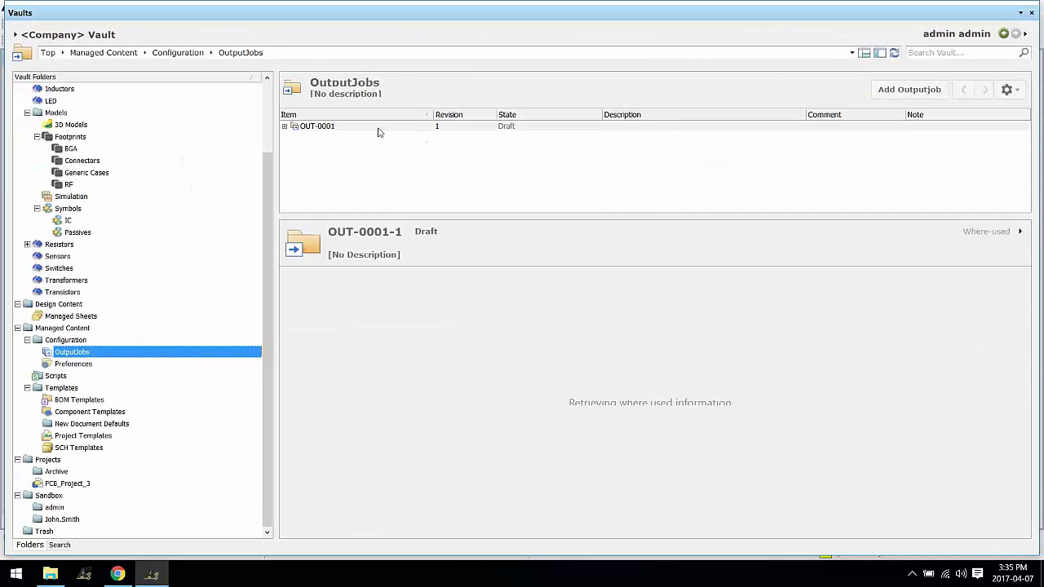
right_click(377, 127)
left_click(418, 211)
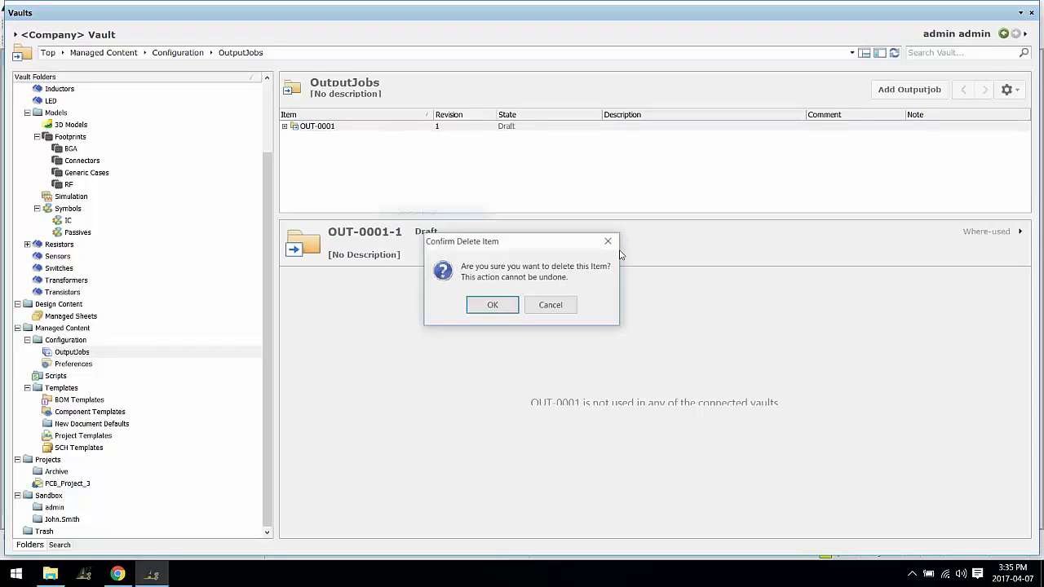
left_click(491, 304)
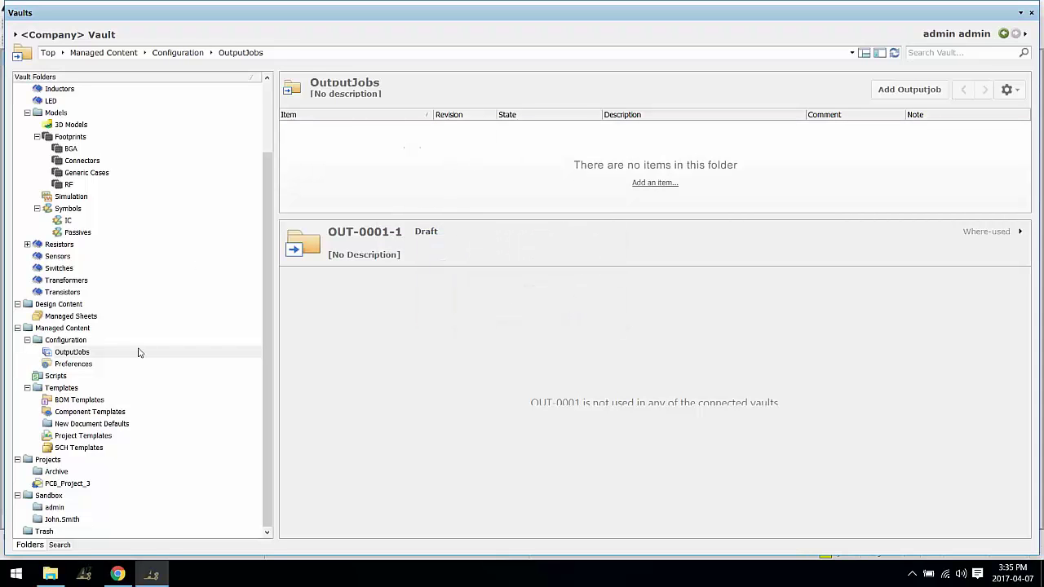
left_click(90, 353)
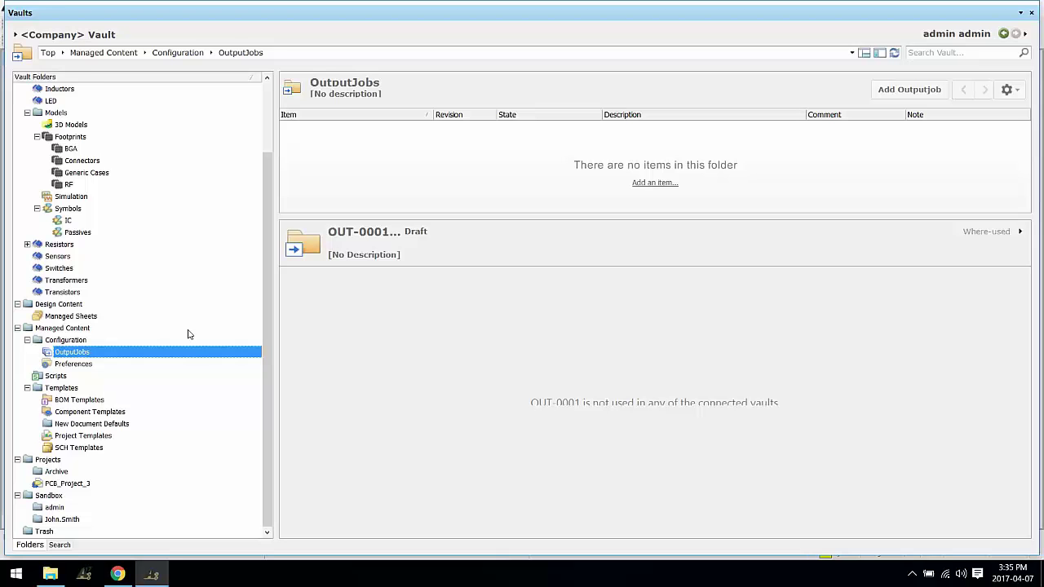
left_click(1033, 16)
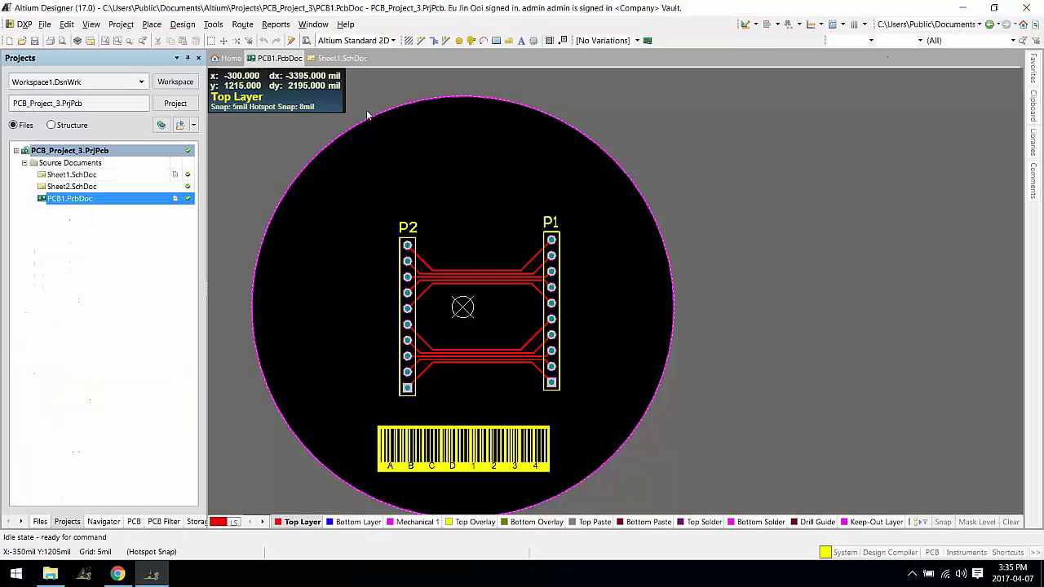
- Open the existing output job file Fabrication.OutJob
left_click(44, 25)
left_click(67, 56)
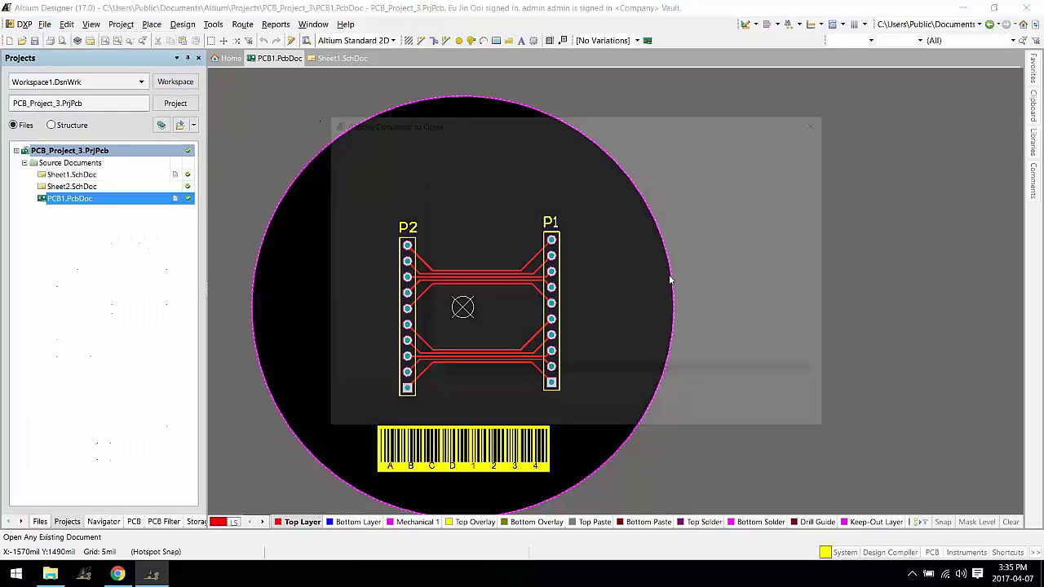
double_click(493, 236)
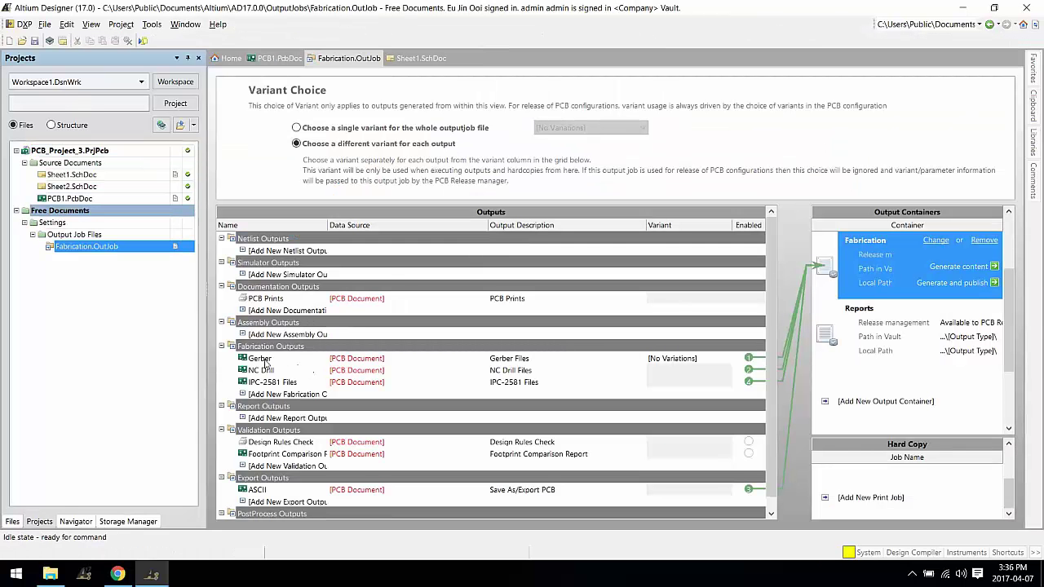
- Examine how the Gerber and PCB Prints outputs are assigned to the Fabrication and PDF output containers
scroll(265, 363, "down", 1)
left_click(263, 349)
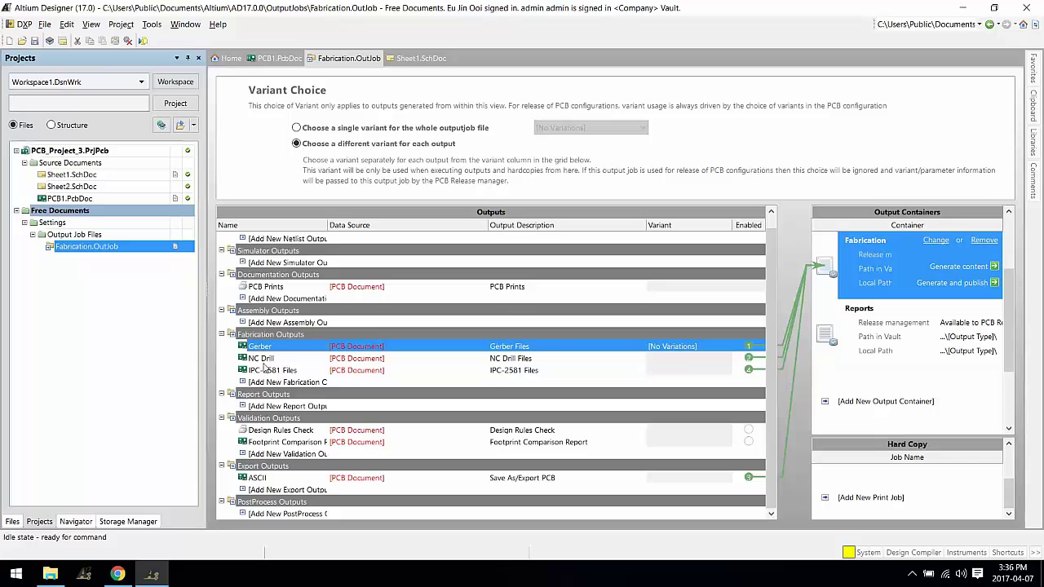
scroll(726, 380, "up", 1)
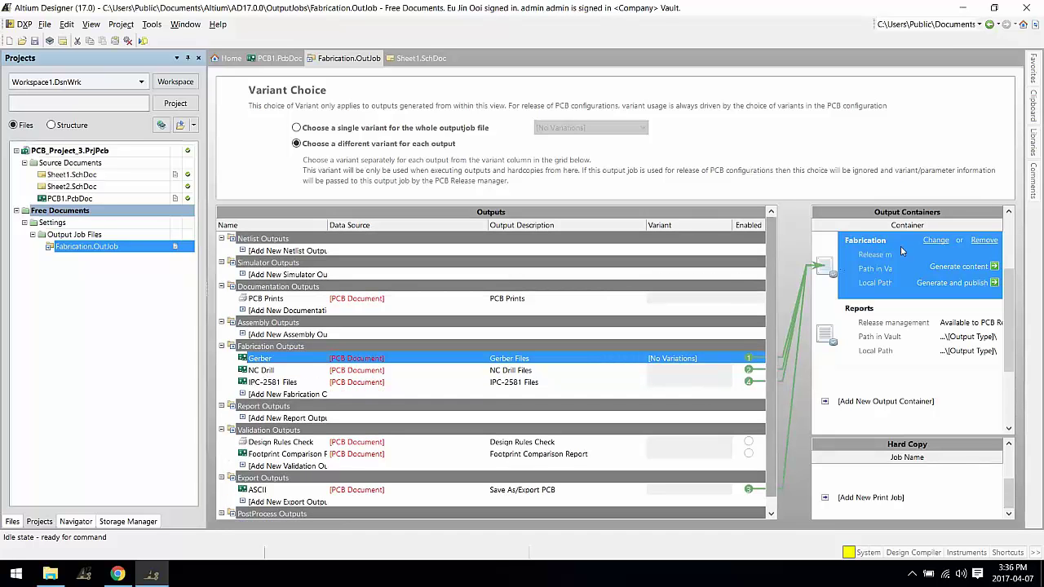
left_click(278, 299)
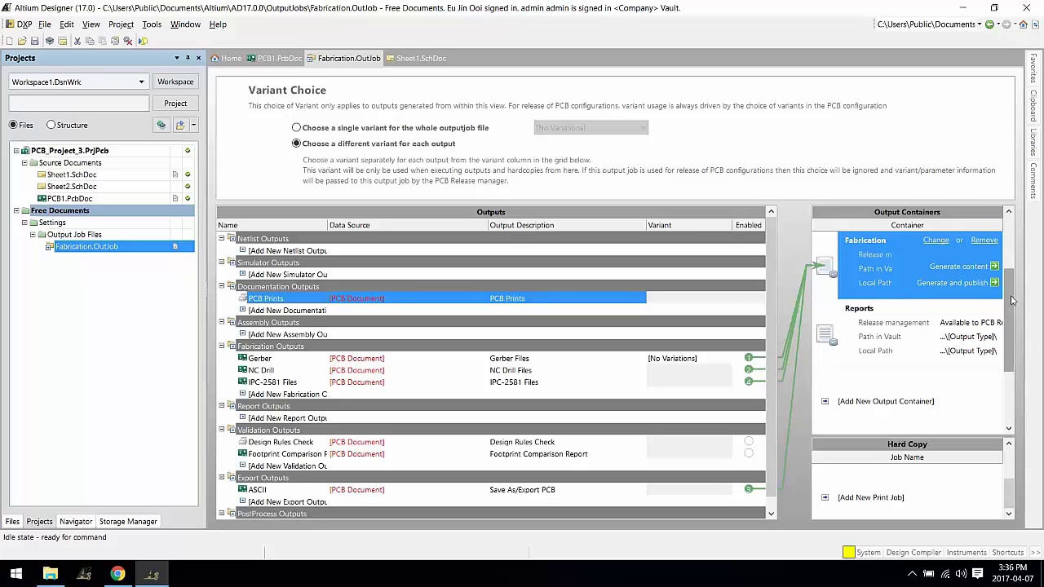
scroll(1011, 300, "up", 2)
left_click(913, 263)
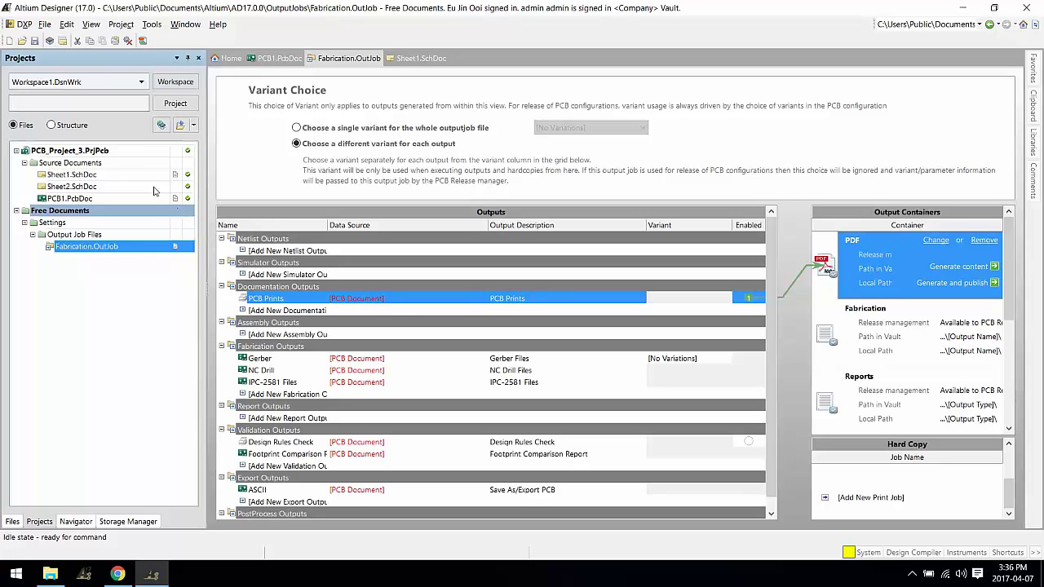
- Start linking Fabrication.OutJob to the vault and begin creating an Outputjob item in the OutputJobs folder
left_click(45, 25)
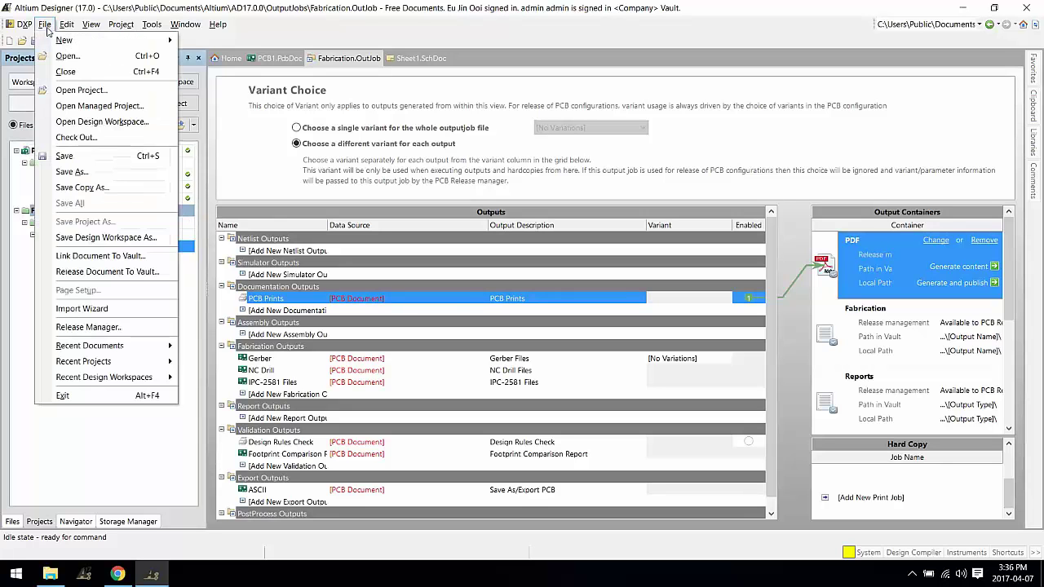
left_click(139, 259)
left_click(680, 209)
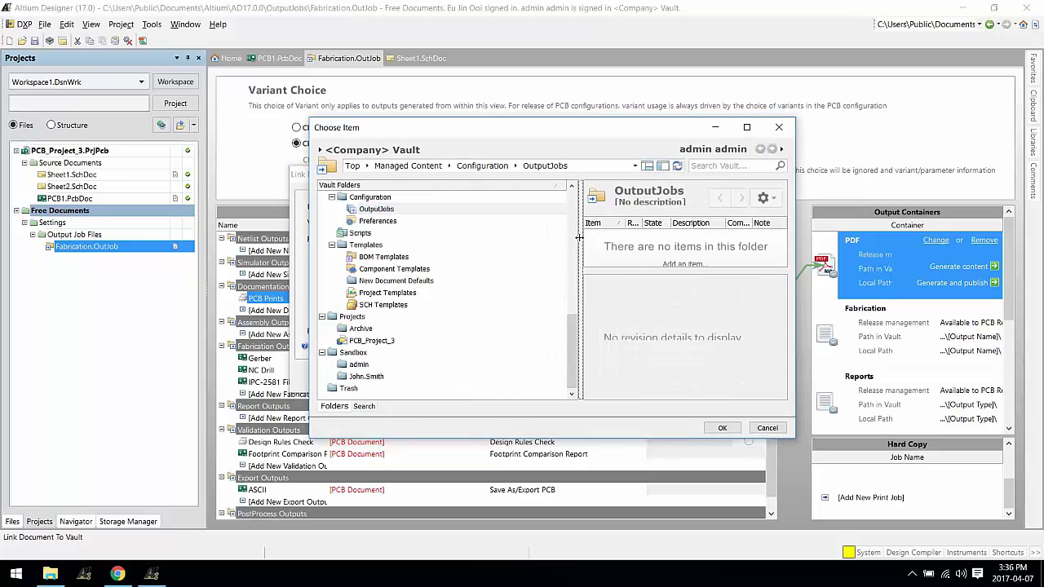
left_click_drag(578, 237, 503, 238)
left_click(640, 263)
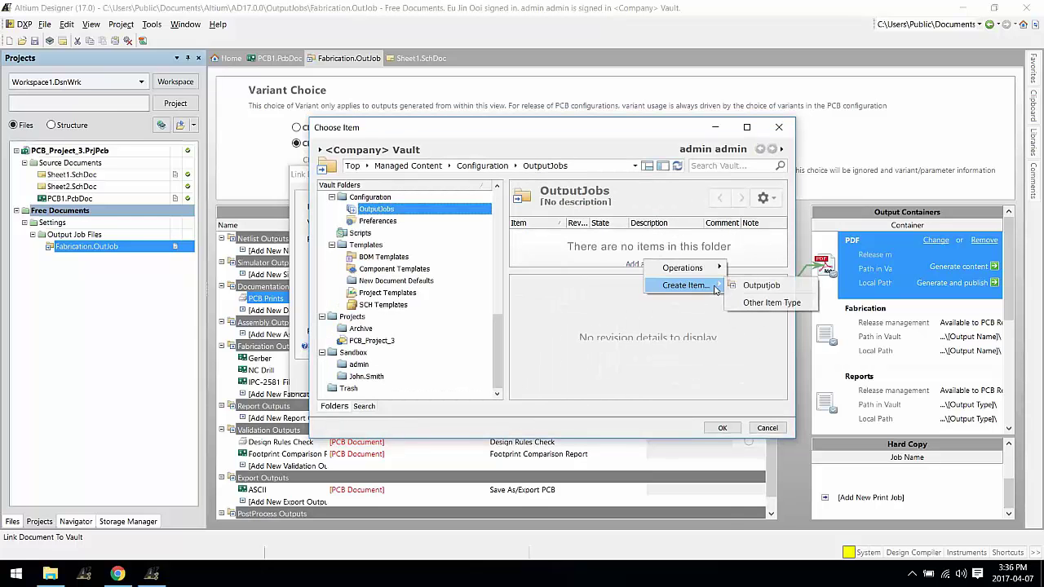
left_click(744, 285)
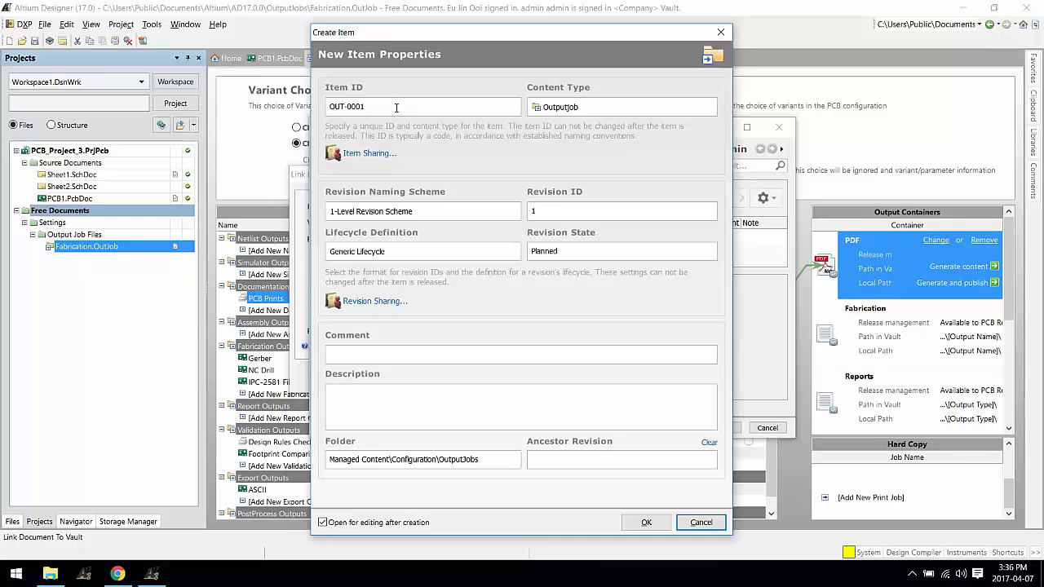
- Set the new item's ID to Fabrication and create it without opening it for editing
left_click(396, 107)
key("ctrl+a")
type("F")
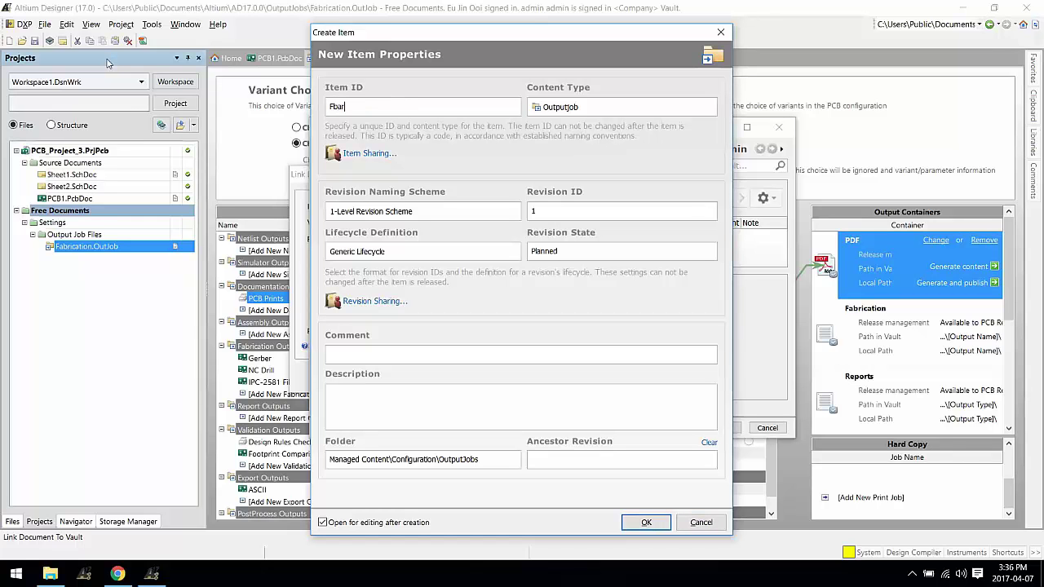
type("abrication")
left_click(354, 525)
left_click(647, 521)
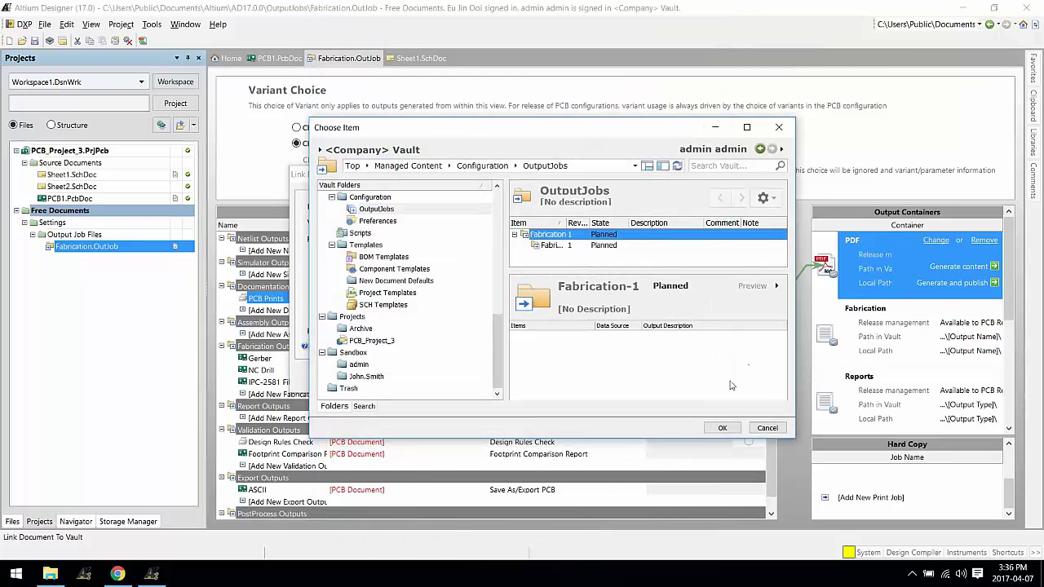
- Link Fabrication.OutJob to the item revision Fabrication-1 and save the document
left_click(722, 427)
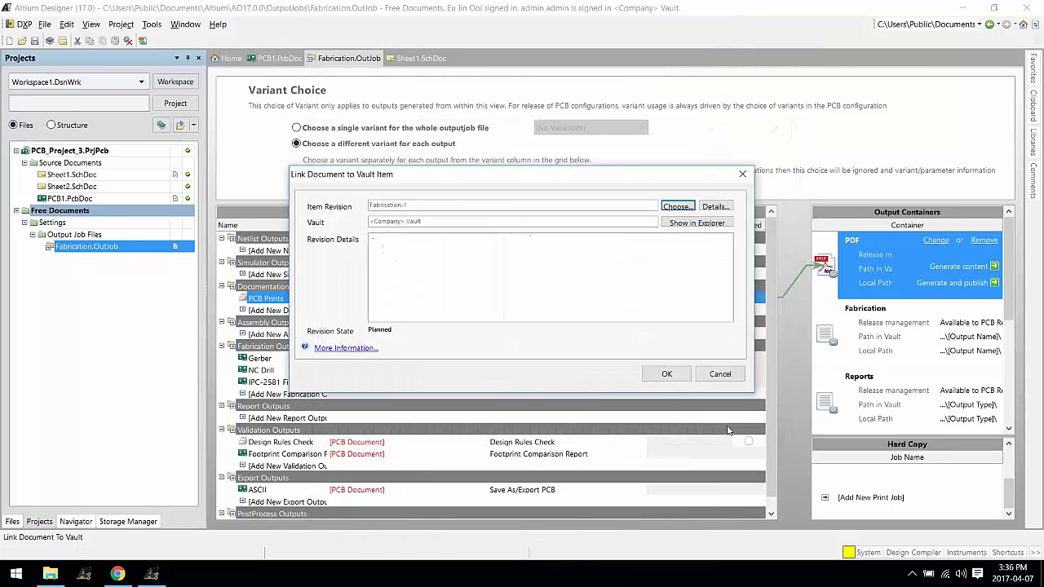
left_click(666, 373)
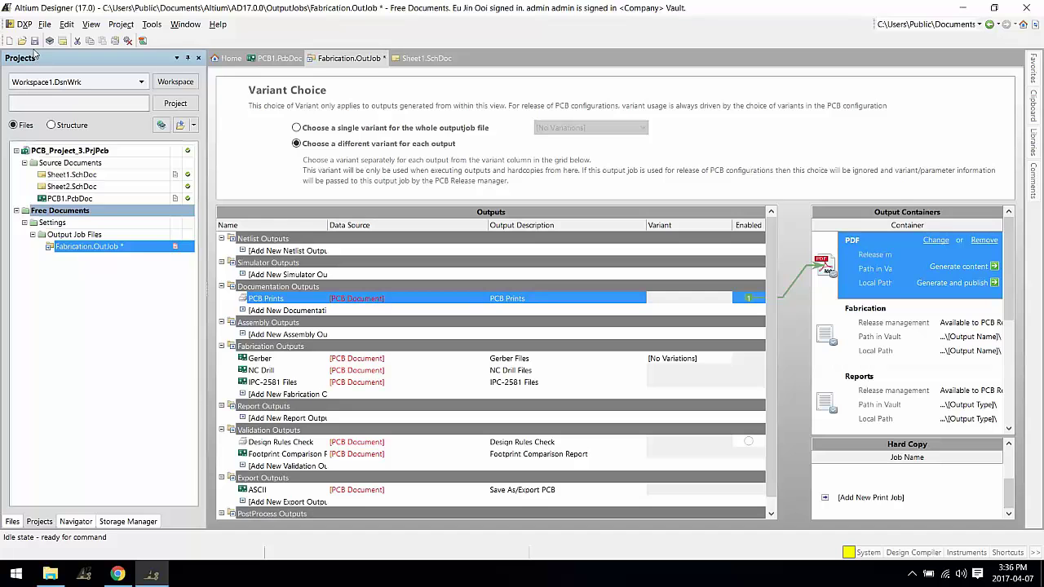
key("ctrl+s")
- Release Fabrication.OutJob to the vault with the release note "First release of outjob" and close the document
left_click(45, 25)
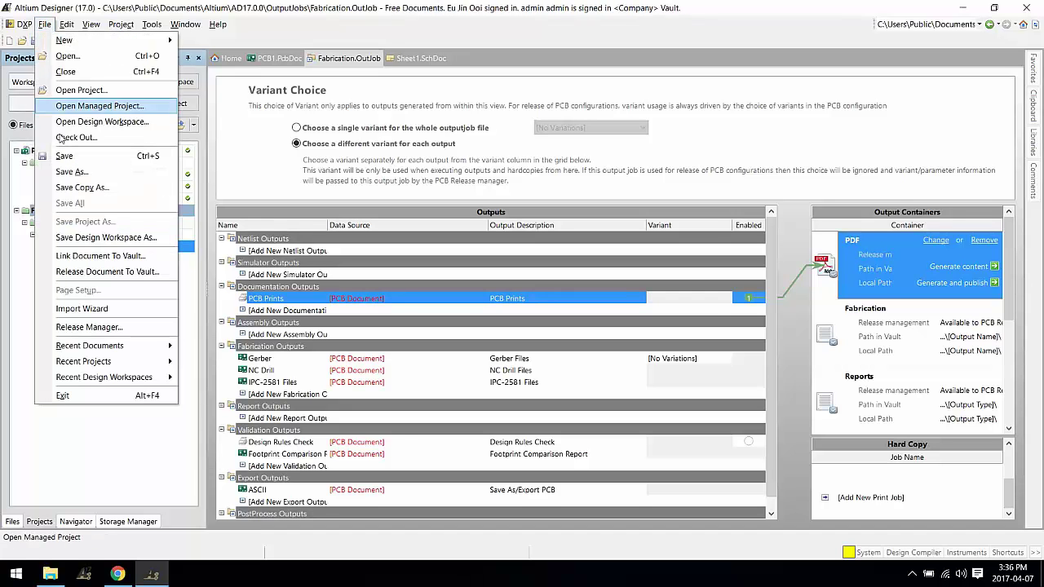
left_click(72, 271)
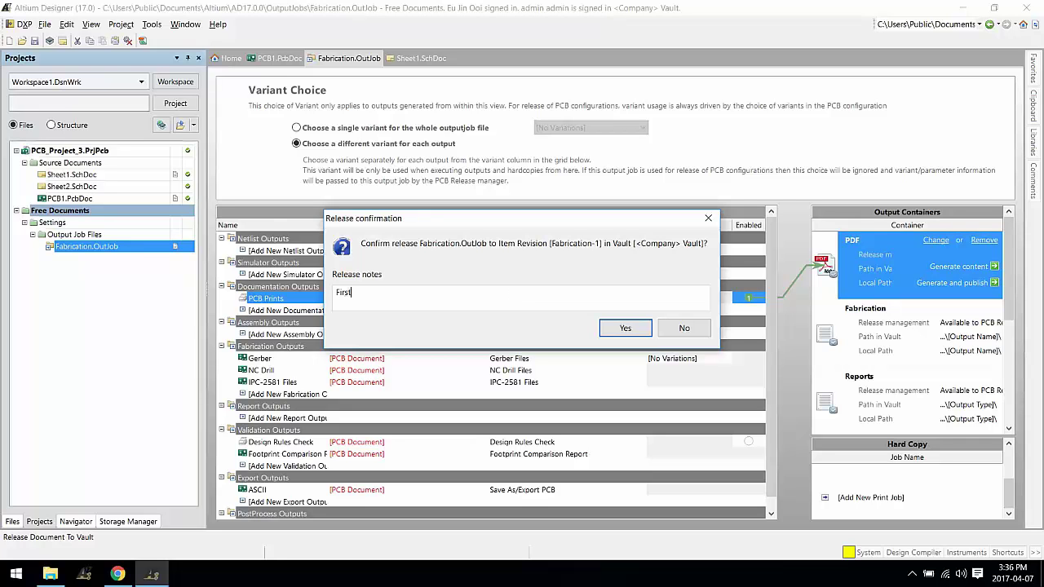
type("First release of outjob")
left_click(625, 329)
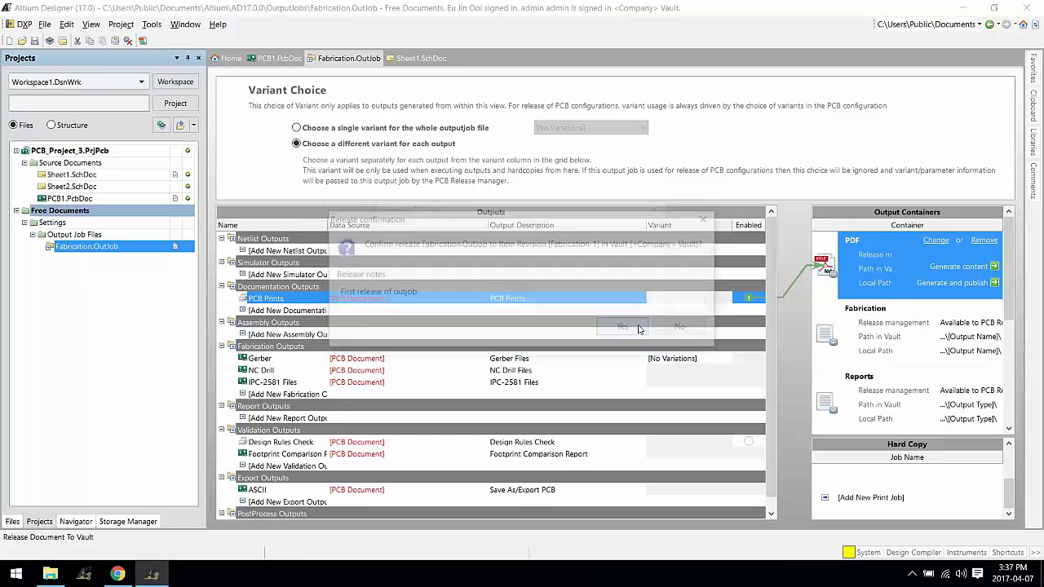
right_click(336, 58)
left_click(355, 64)
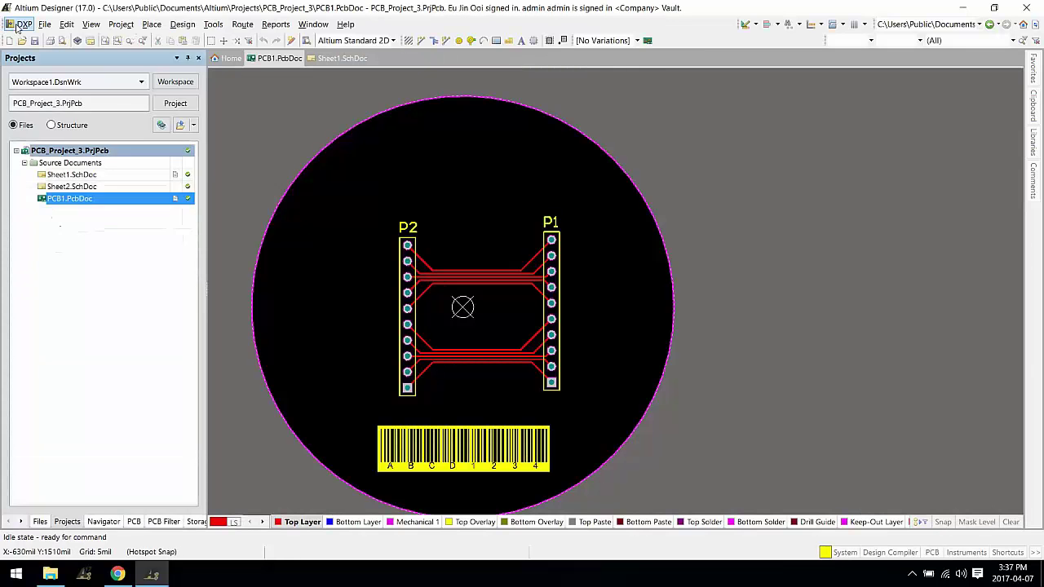
- Refresh the vault's OutputJobs folder and examine the preview of the released Fabrication item's outputs
left_click(19, 25)
left_click(50, 141)
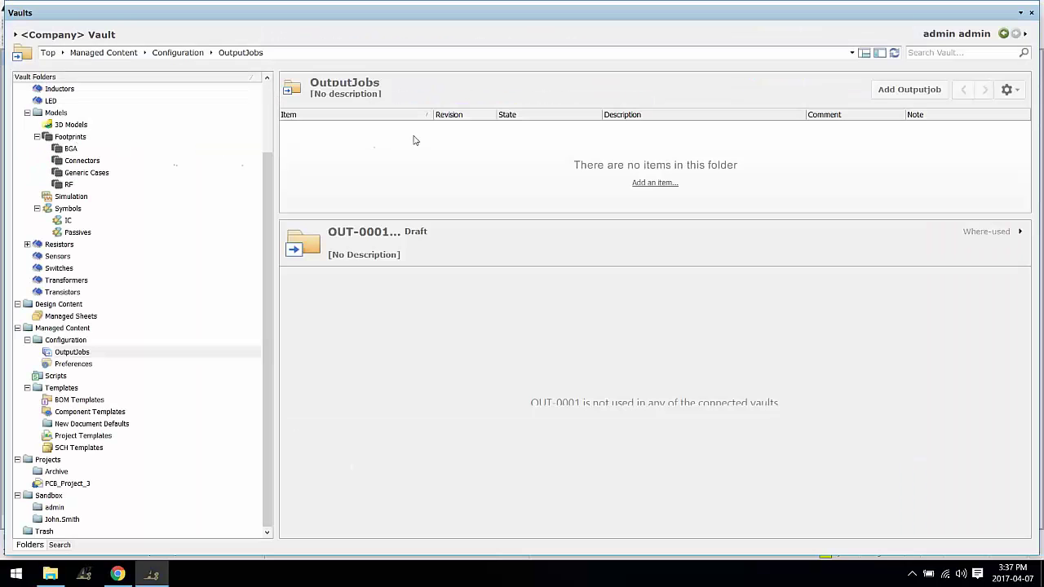
left_click(894, 52)
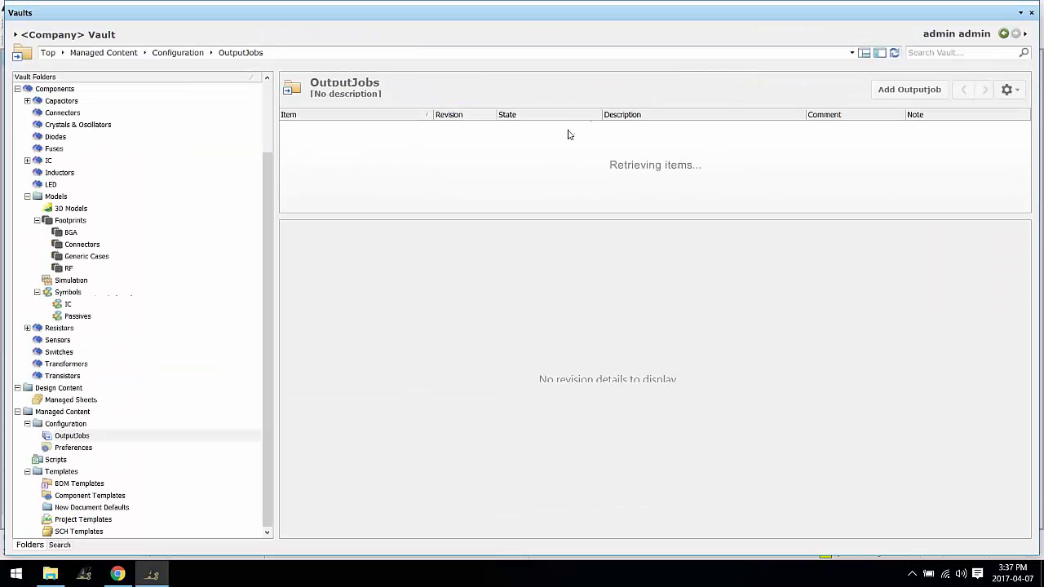
left_click(566, 129)
left_click(984, 233)
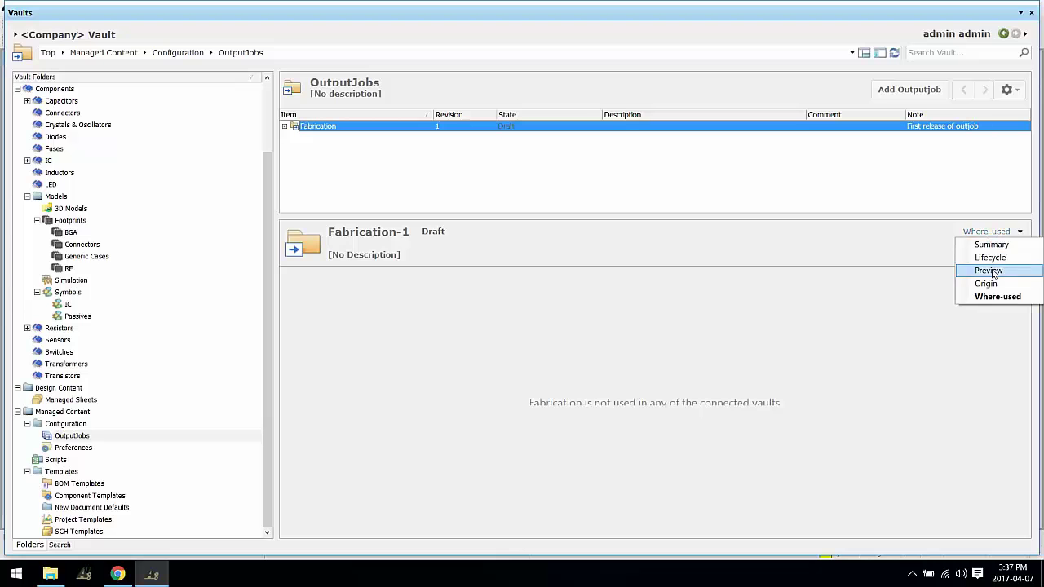
left_click(988, 272)
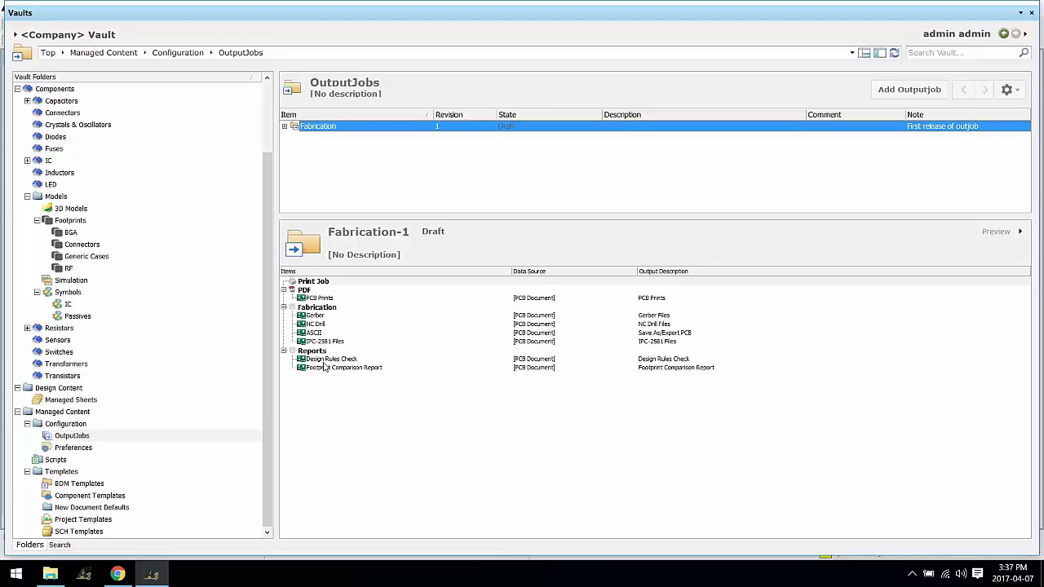
right_click(867, 12)
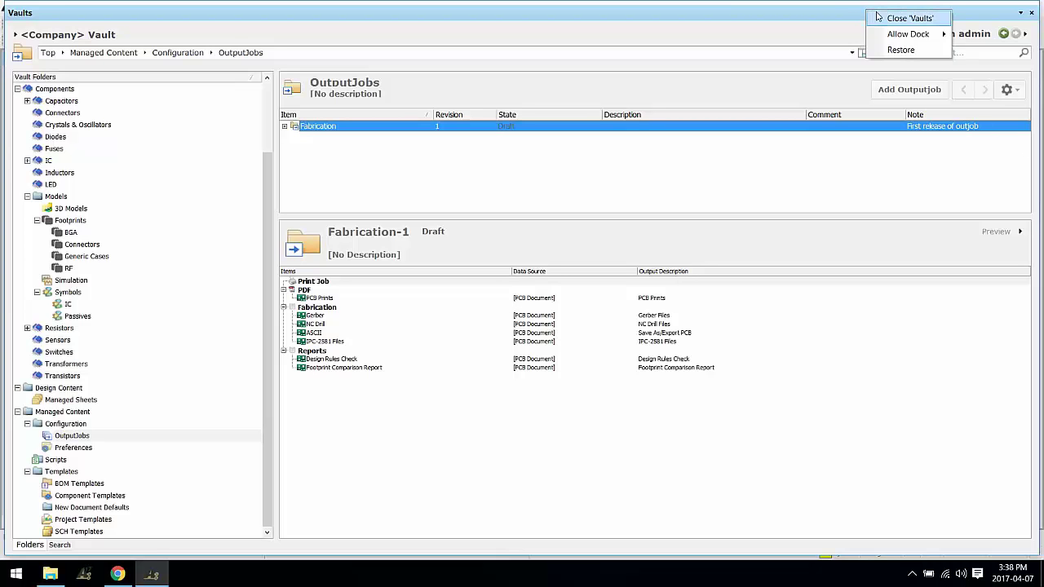
left_click(905, 18)
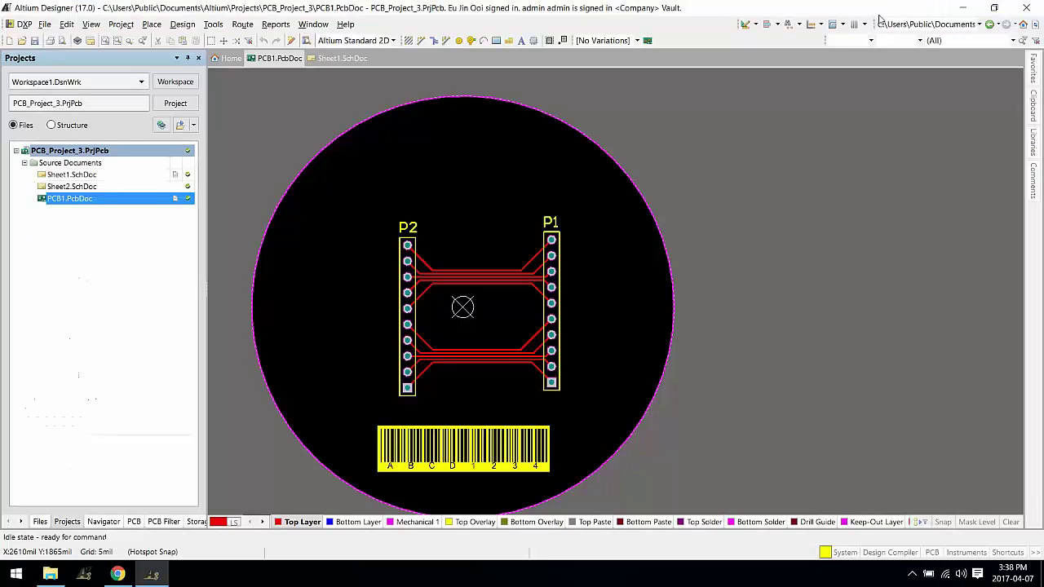
- Create an Outputjob item with the ID "Validation and documentation" in the vault's OutputJobs folder and bring up its output job for editing
left_click(18, 23)
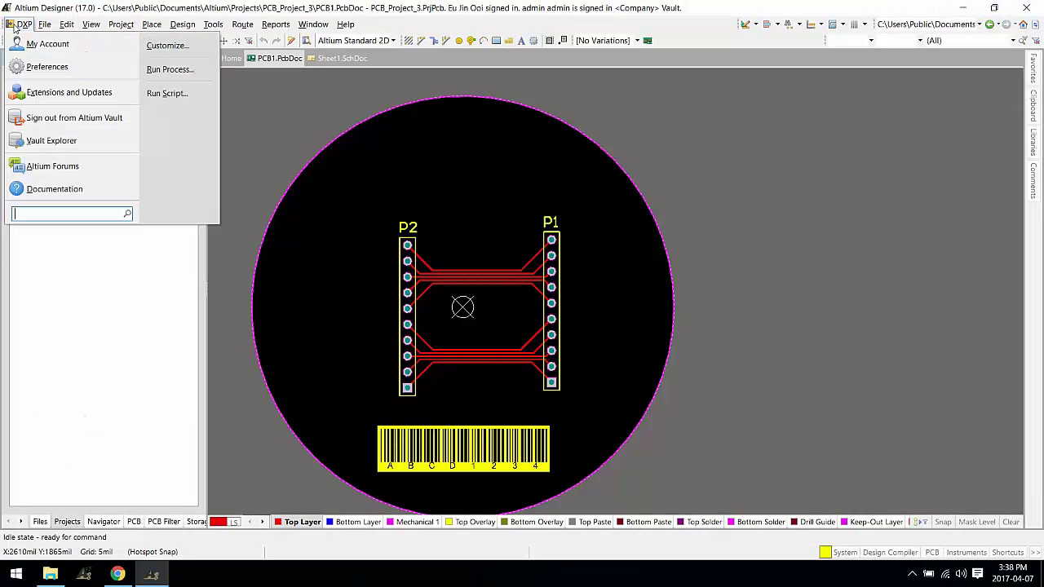
left_click(41, 163)
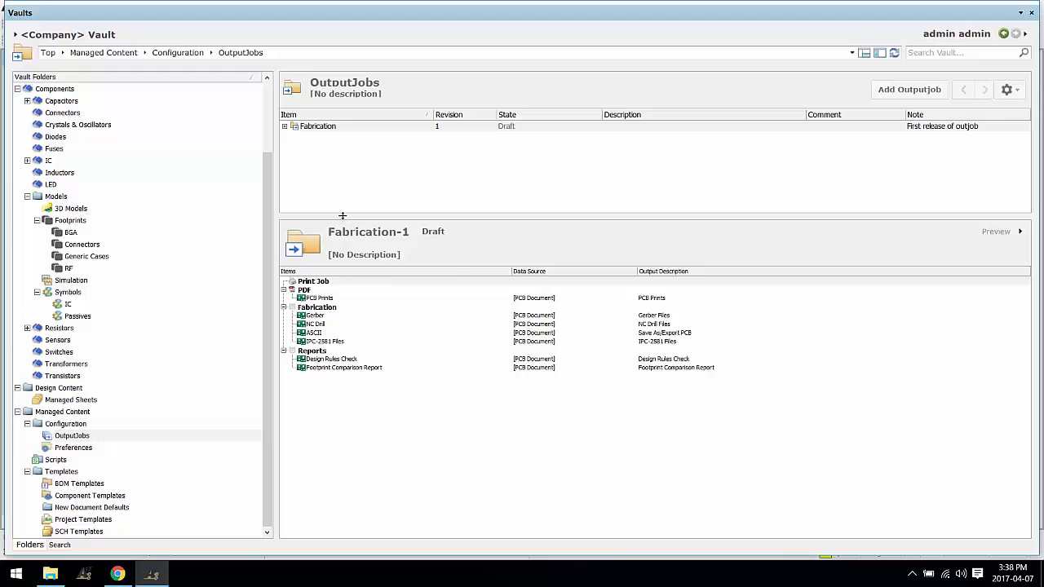
right_click(340, 172)
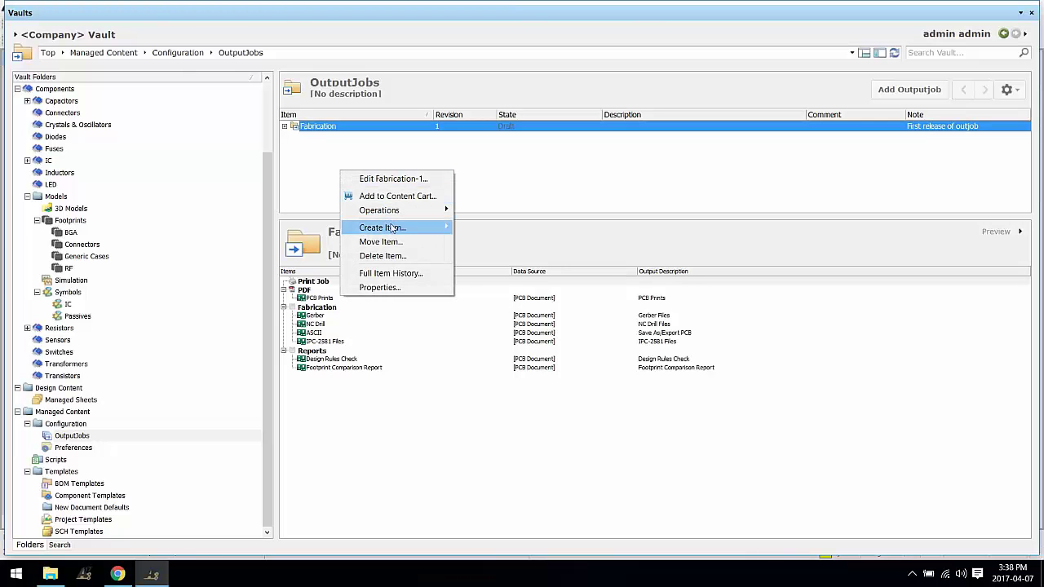
mouse_move(383, 228)
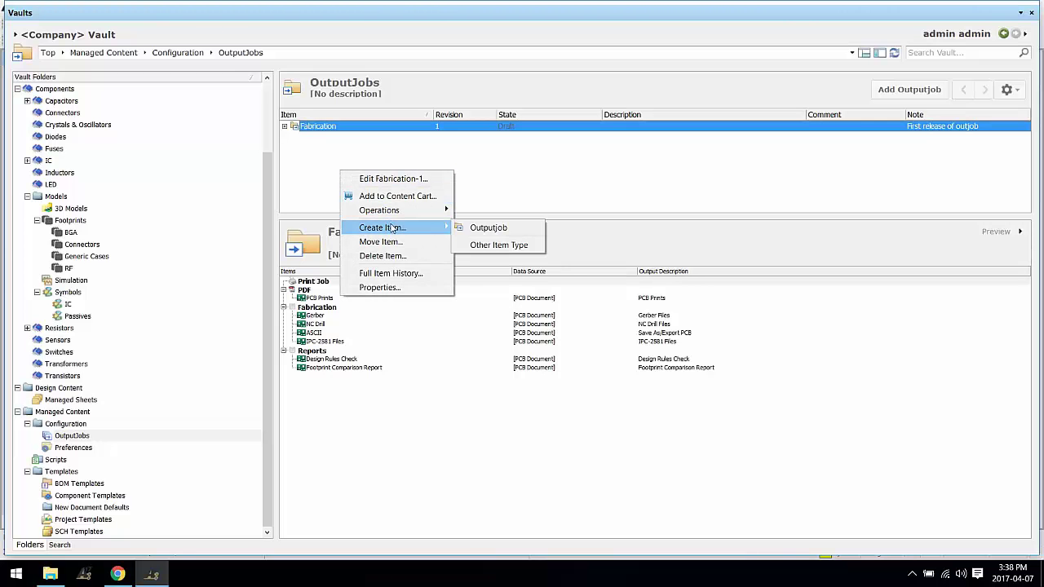
left_click(486, 229)
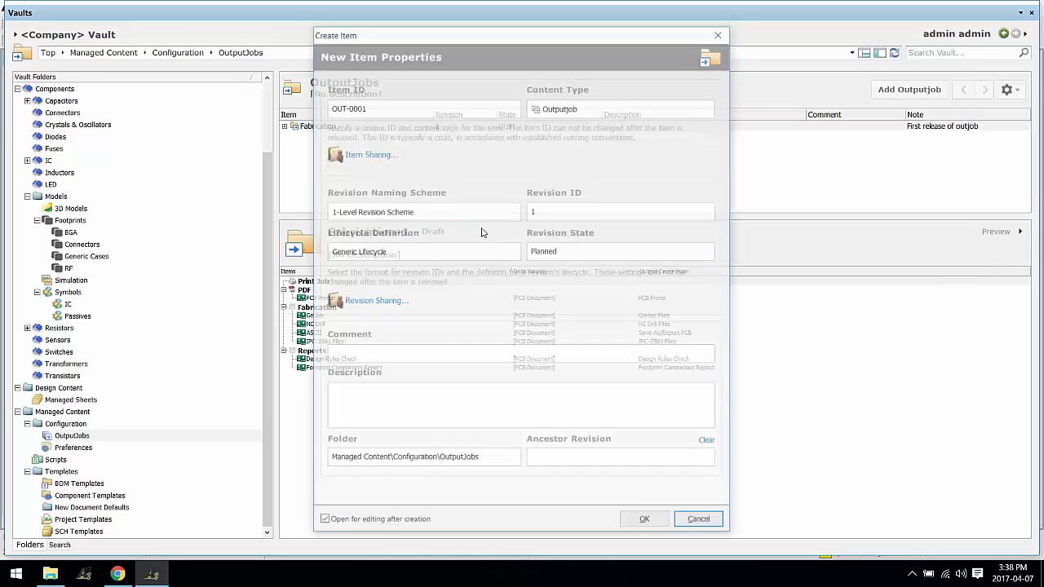
double_click(379, 109)
type("V")
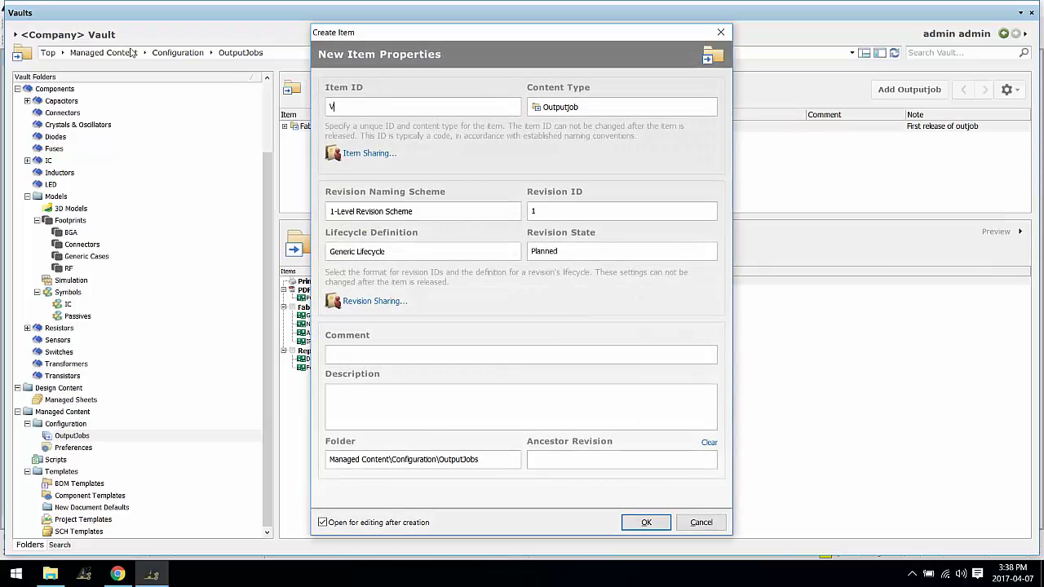
type("alidation and documentation")
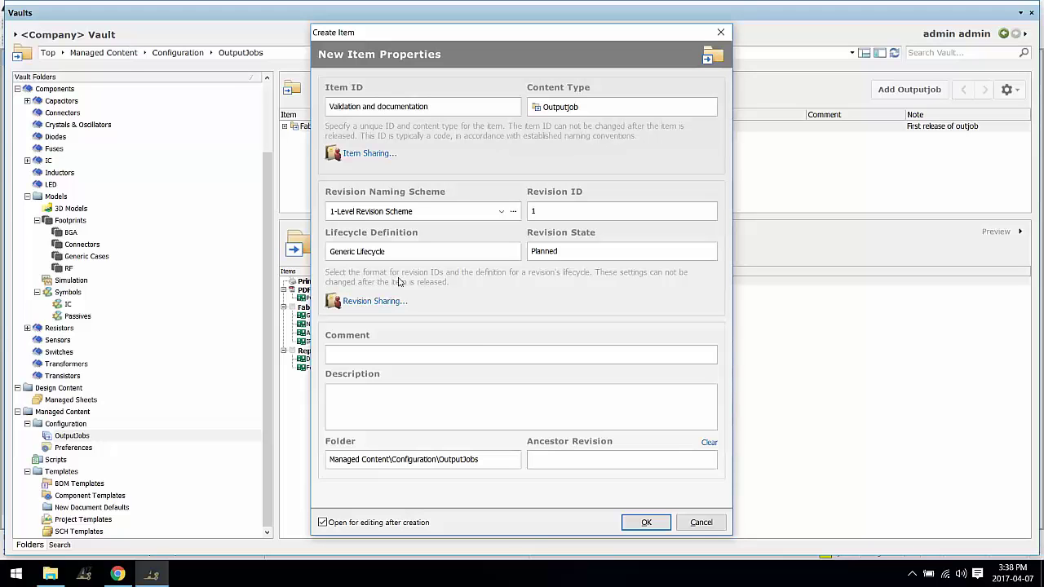
left_click(322, 522)
left_click(646, 522)
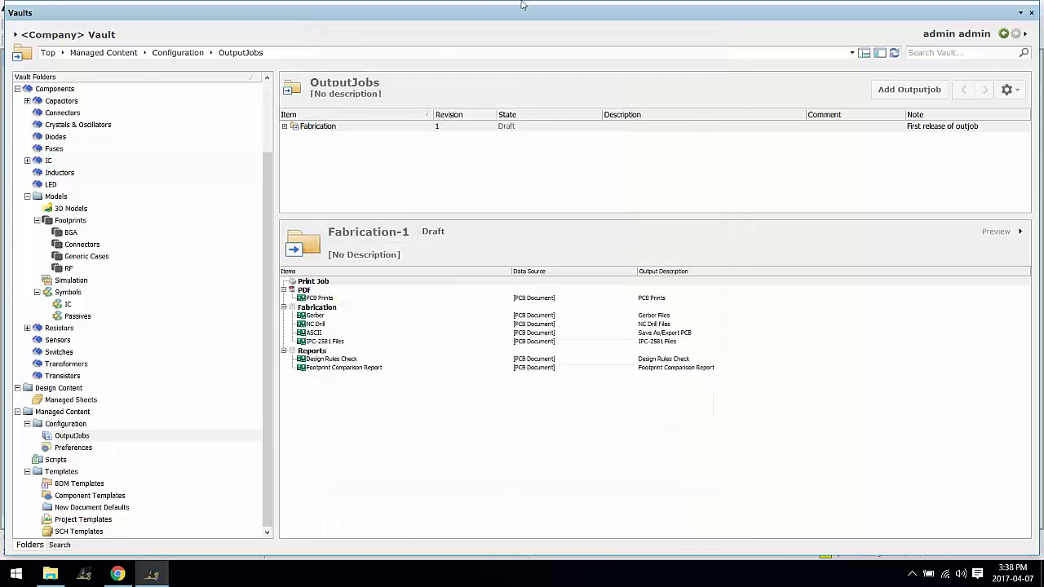
right_click(471, 11)
left_click(505, 19)
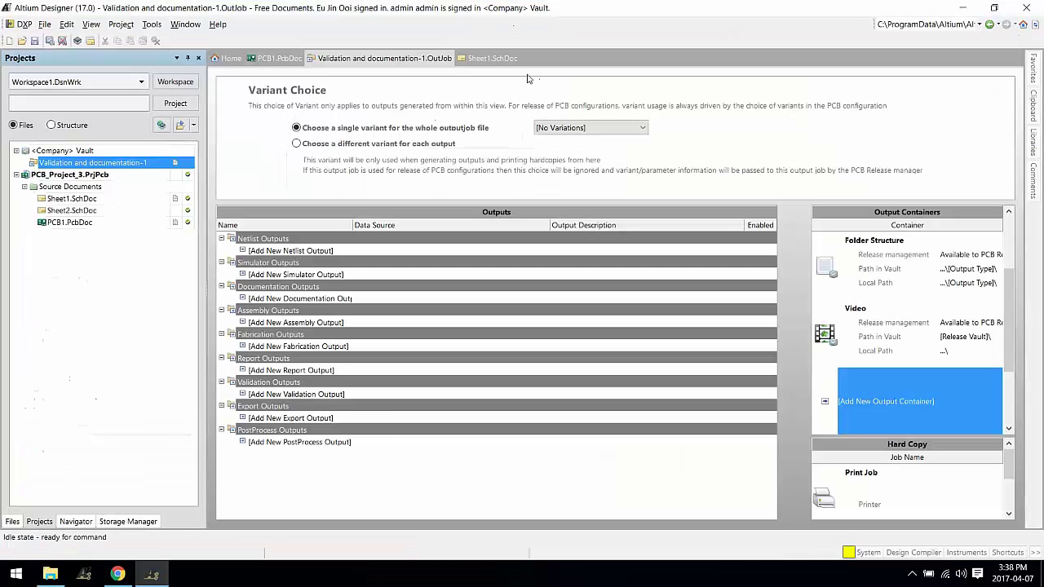
- Add two documentation outputs: Schematic Prints from All SCH Documents and PCB Prints from [PCB Document]
left_click(264, 299)
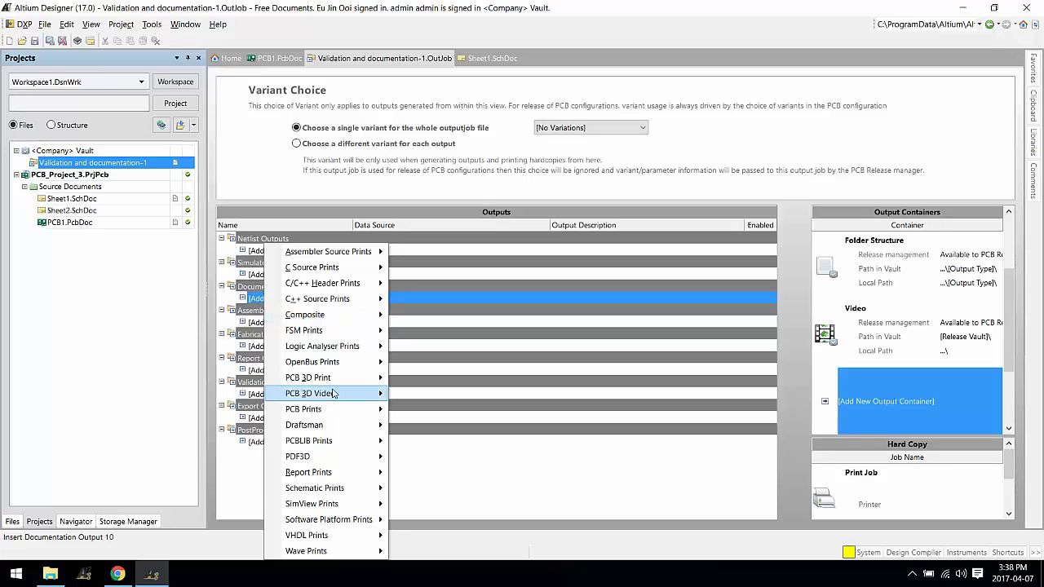
mouse_move(353, 487)
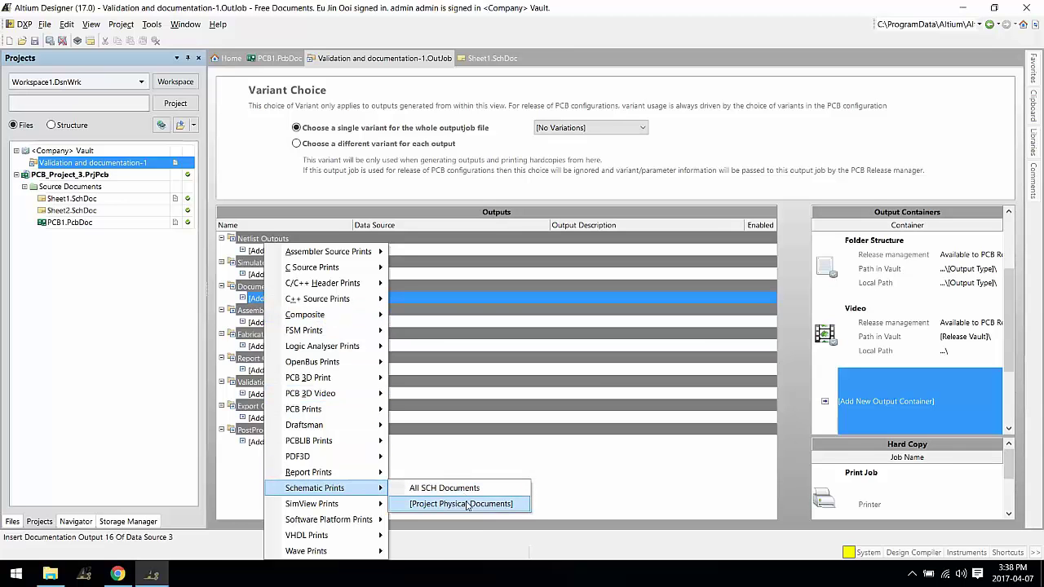
left_click(467, 489)
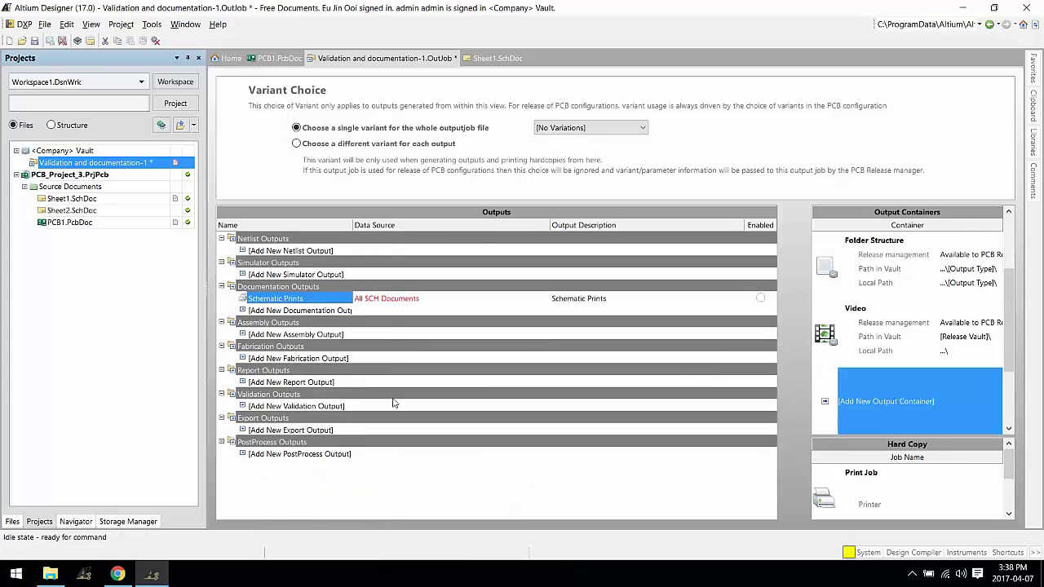
left_click(270, 310)
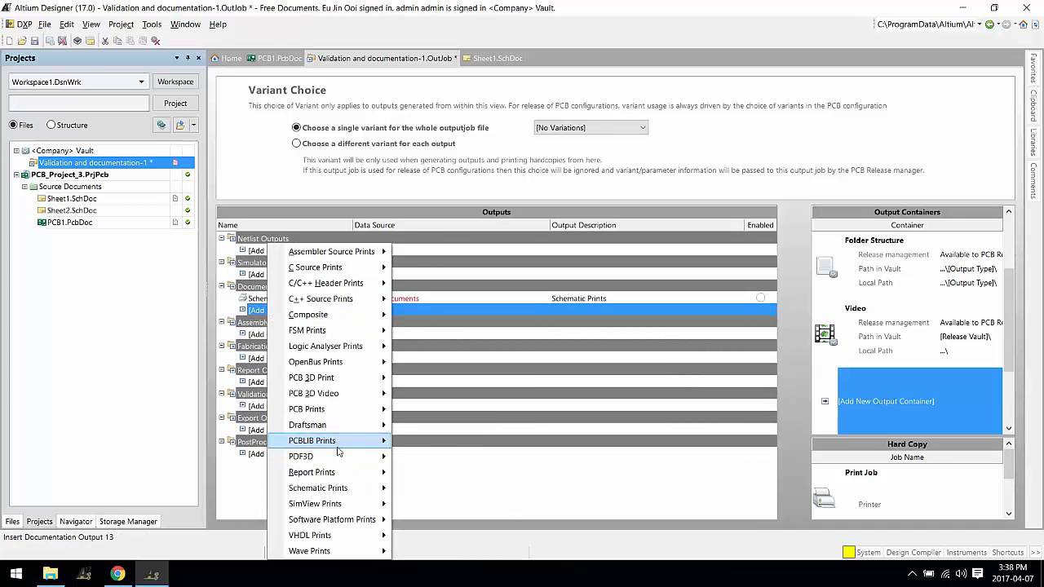
mouse_move(342, 409)
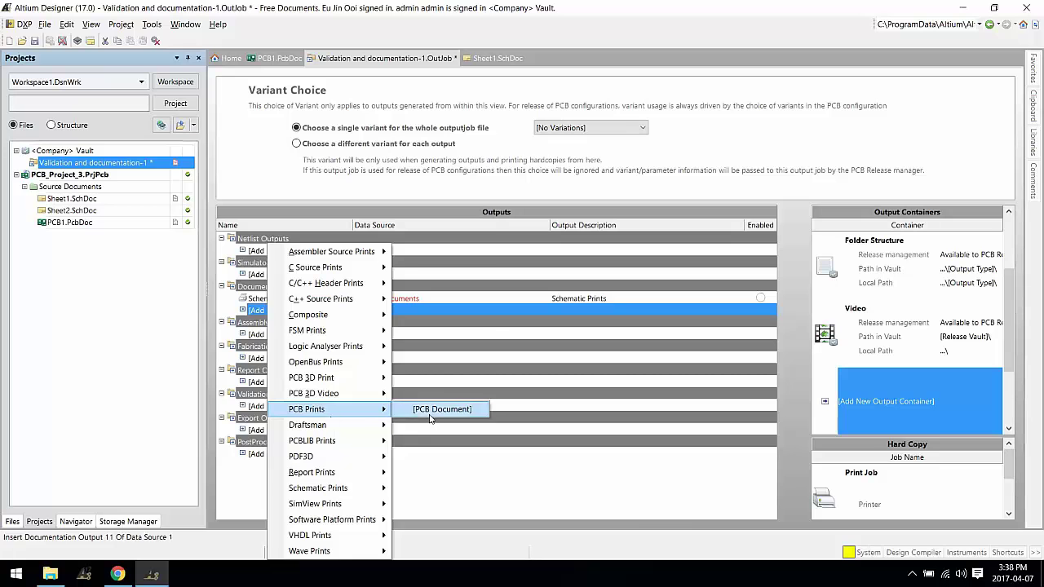
left_click(430, 410)
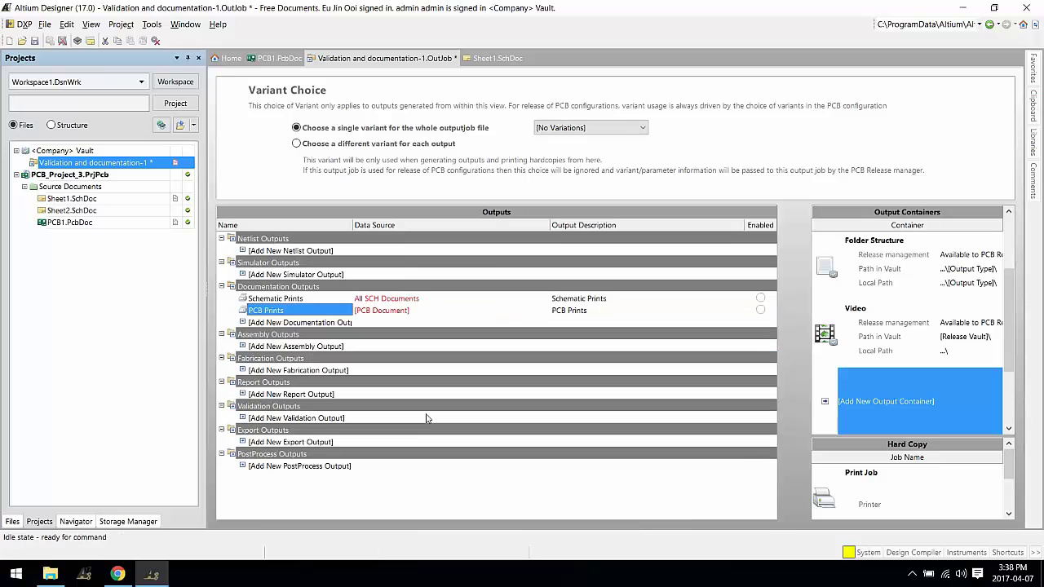
- Add an Electrical Rules Check validation output with the project as its data source
left_click(282, 417)
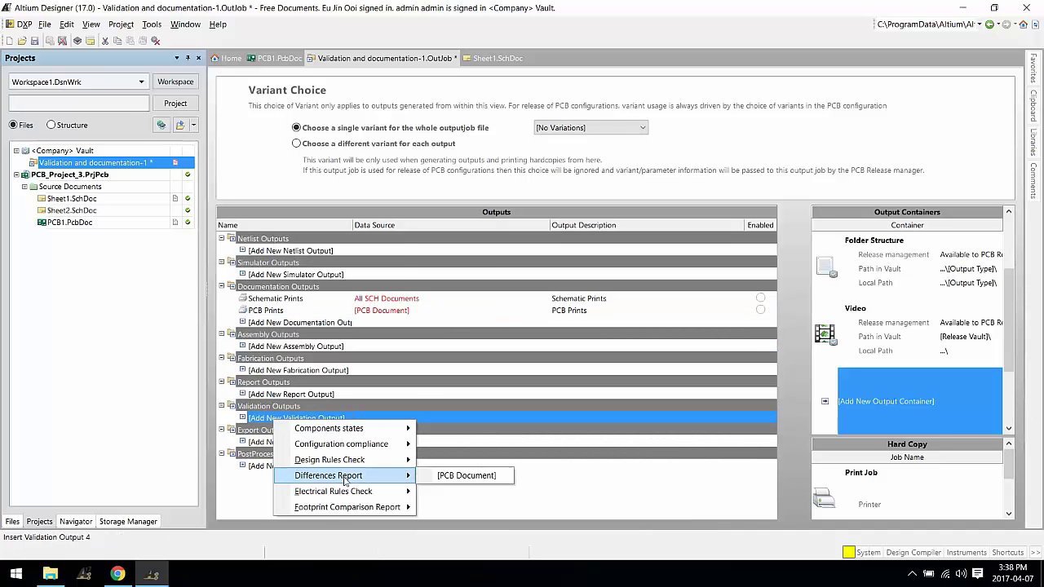
mouse_move(383, 490)
left_click(427, 494)
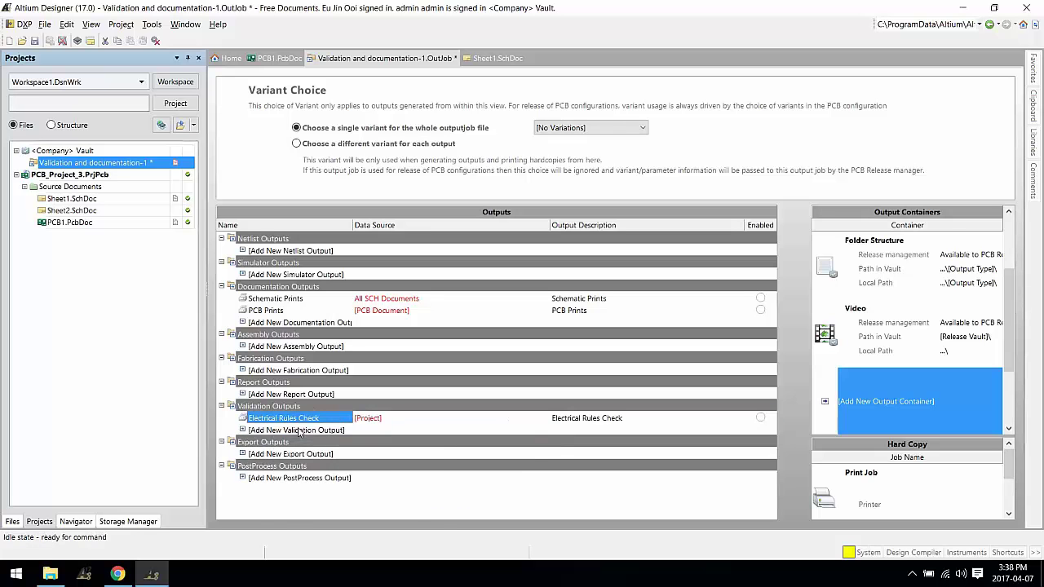
- Add a Design Rules Check validation output with [PCB Document] as its data source
left_click(299, 429)
mouse_move(359, 467)
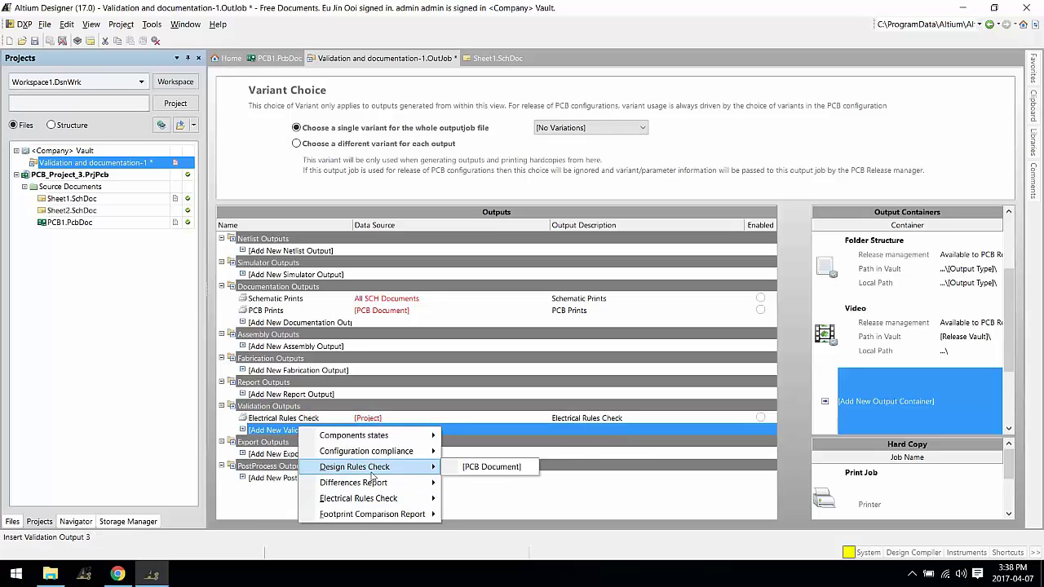
left_click(485, 467)
- Route the electrical and design rules checks to the Folder Structure container and the schematic and PCB prints to the PDF container
left_click(887, 269)
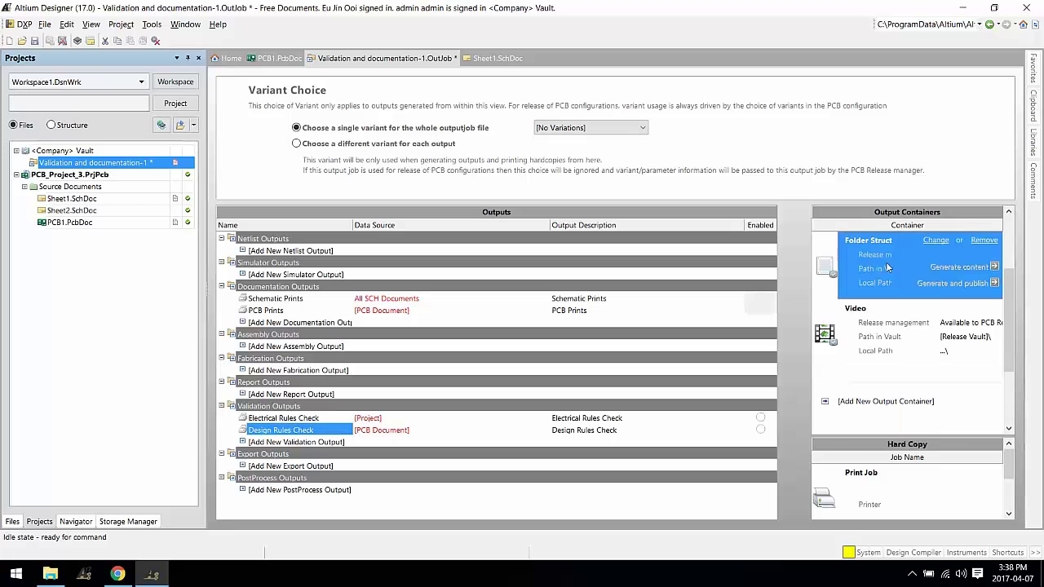
left_click(760, 418)
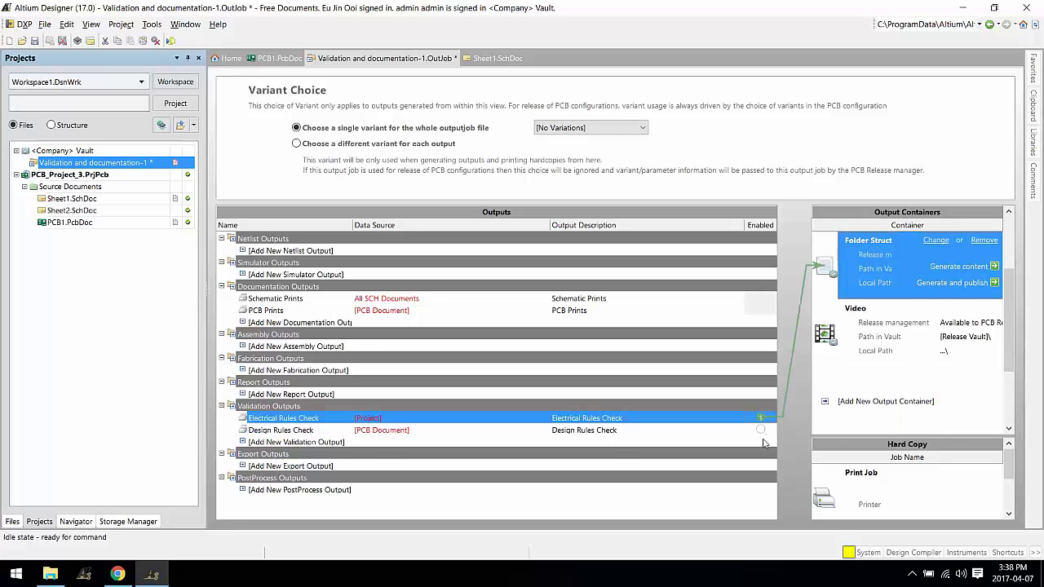
left_click(760, 430)
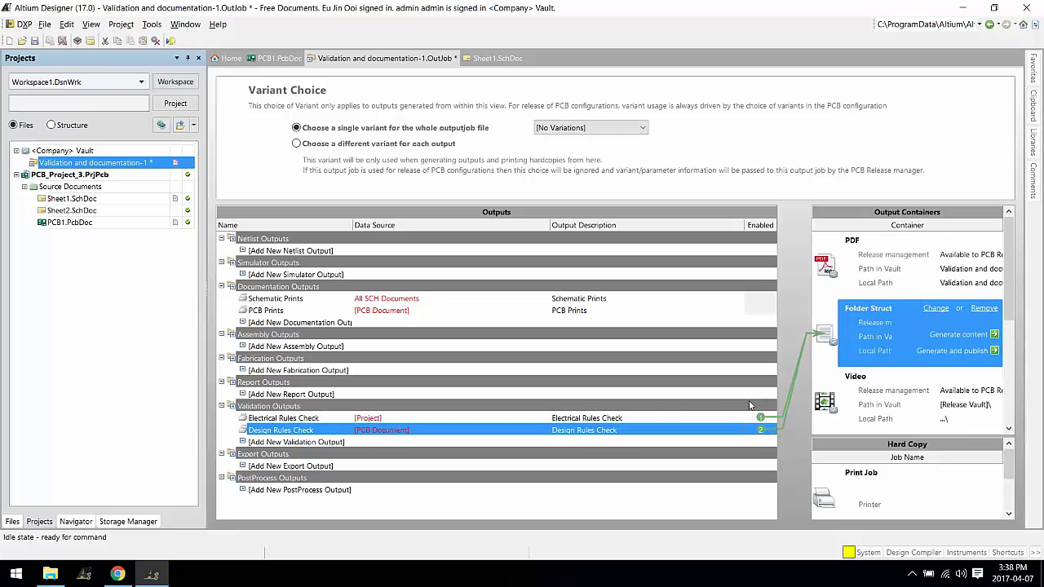
left_click(868, 278)
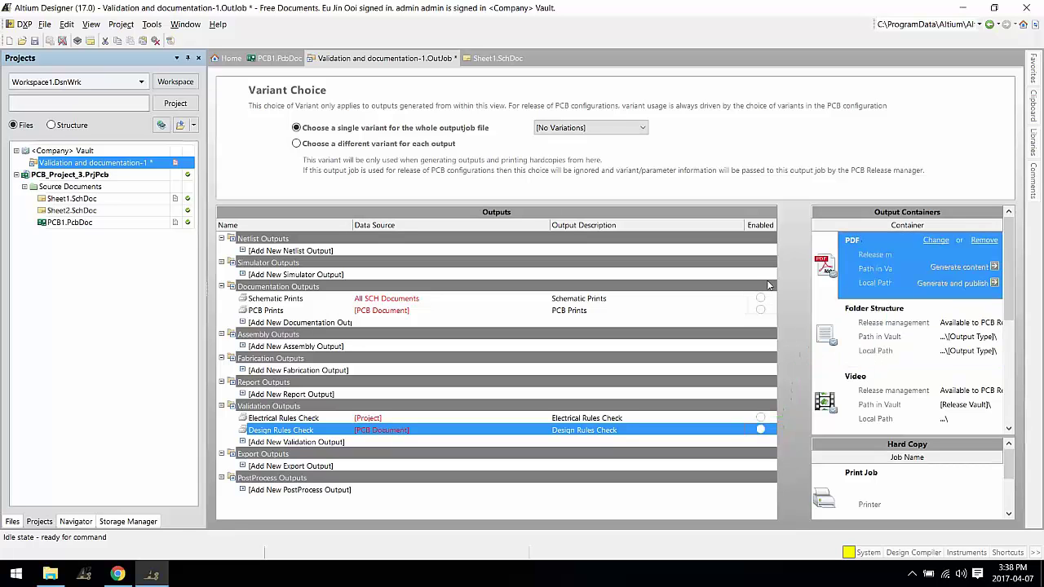
left_click(760, 299)
left_click(760, 310)
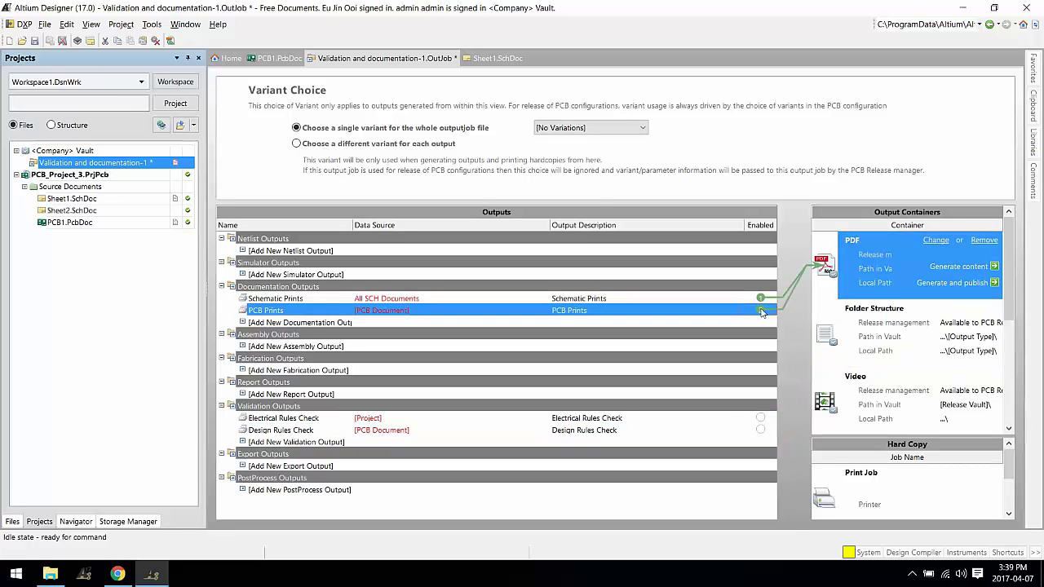
- Save the output job and release it to the vault as revision Validation and documentation-1
left_click(36, 41)
left_click(50, 40)
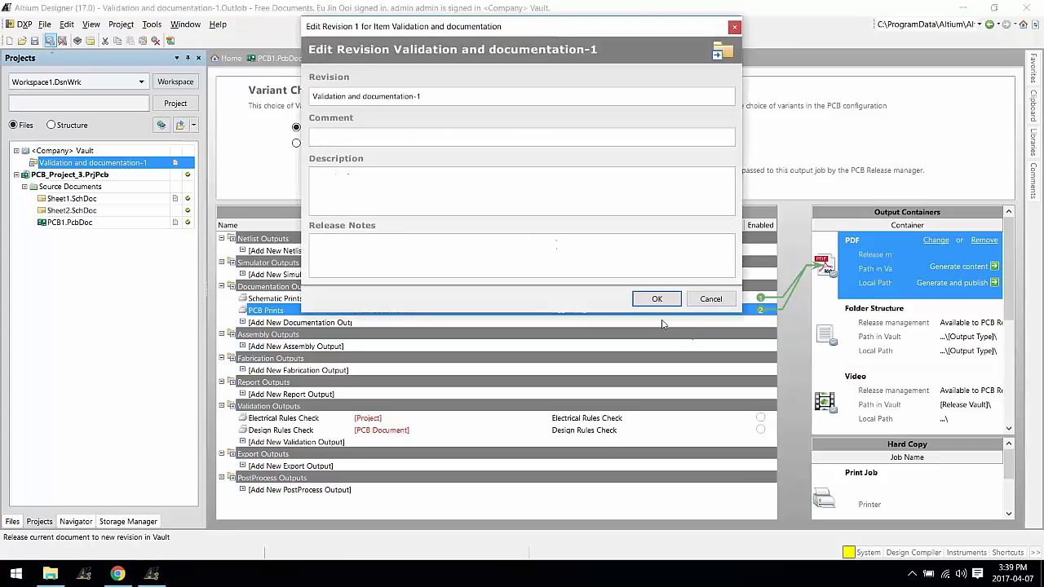
left_click(653, 299)
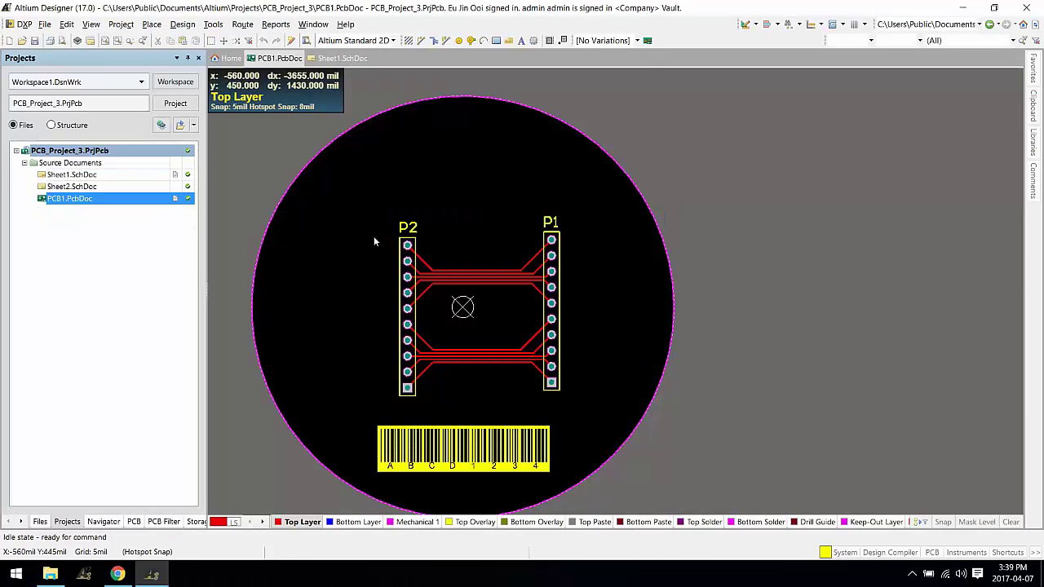
- Add Fabrication-1 and Validation and documentation-1 as managed output jobs in the options of PCB_Project_3.PrjPcb
scroll(375, 235, "down", 1)
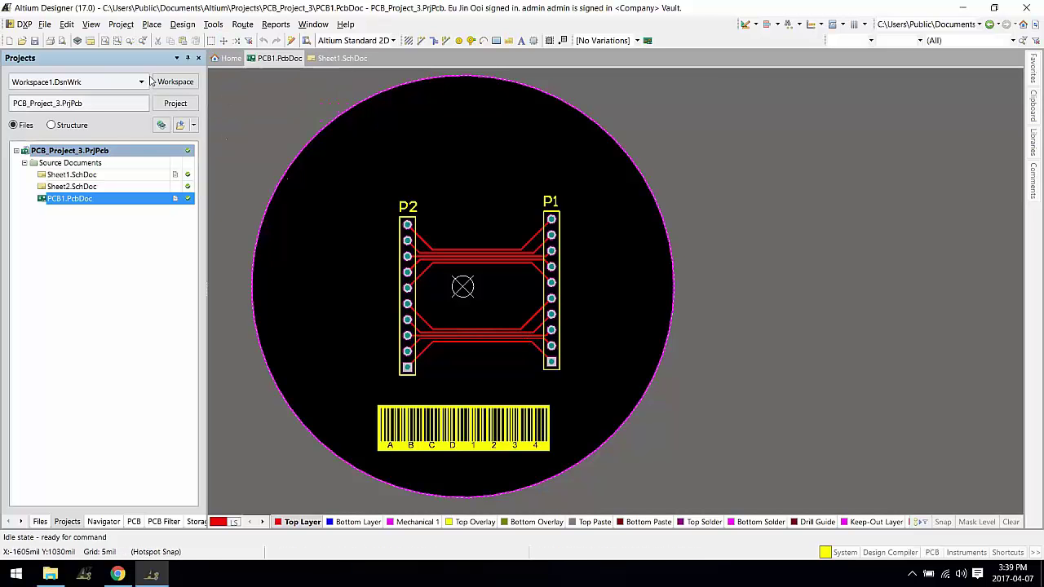
right_click(94, 153)
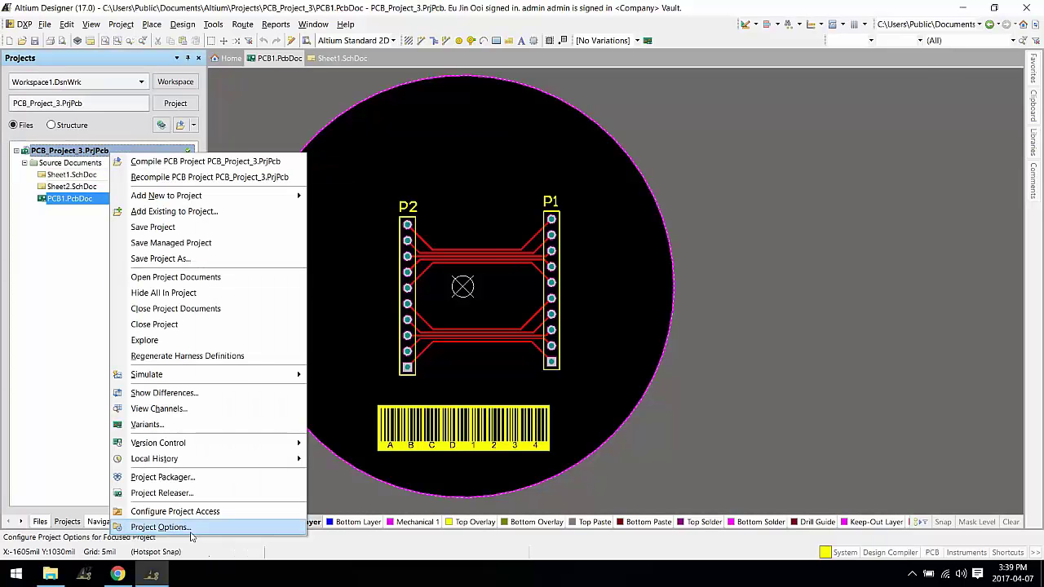
left_click(161, 526)
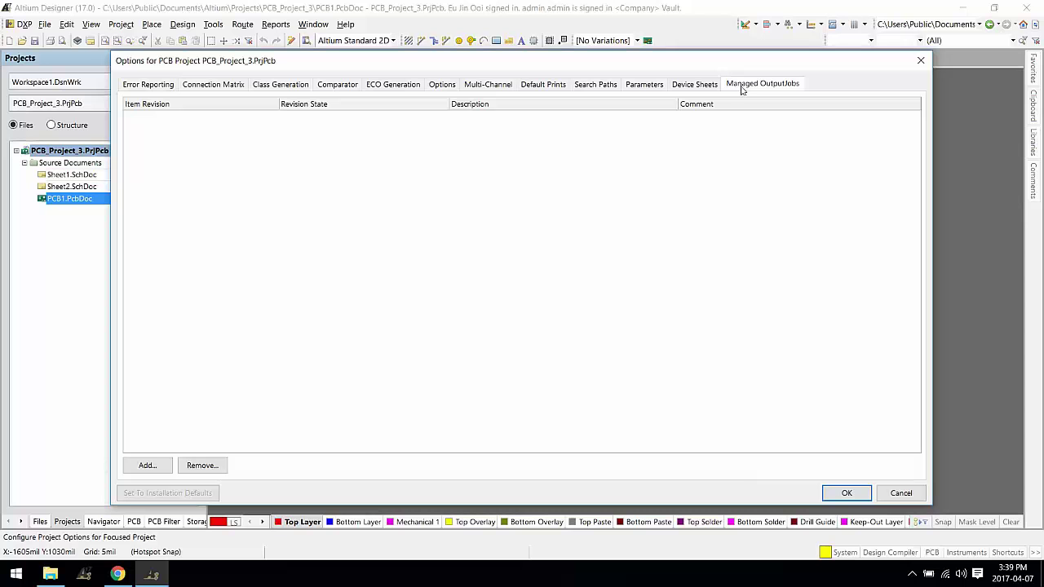
left_click(143, 465)
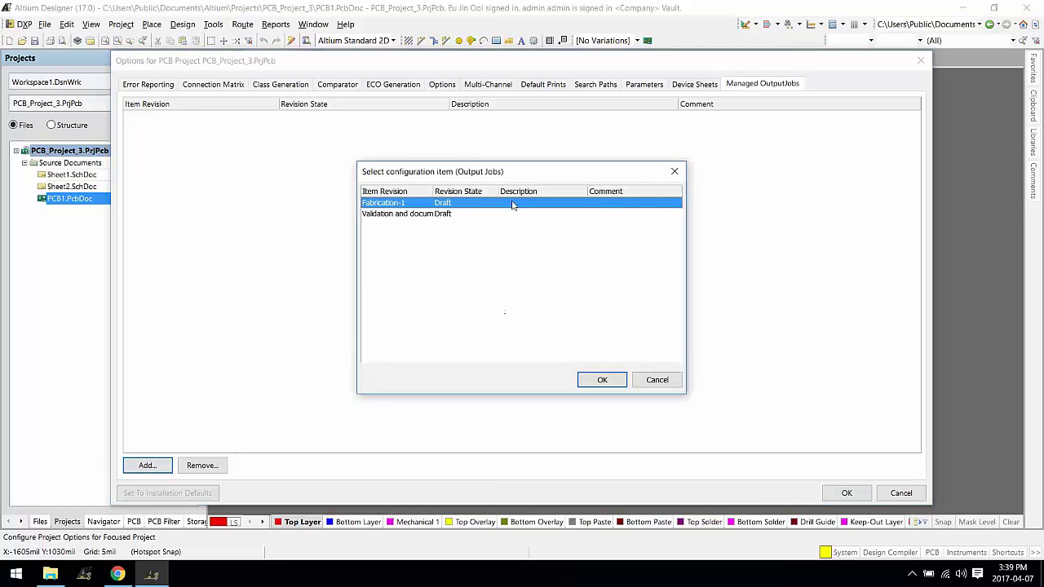
left_click(600, 380)
left_click(157, 466)
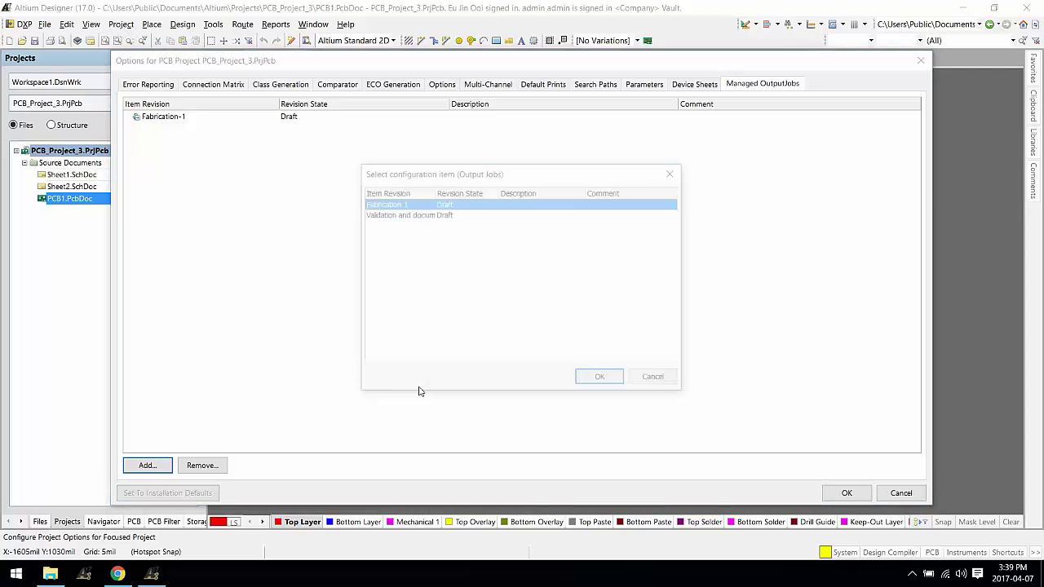
left_click(461, 215)
left_click(595, 380)
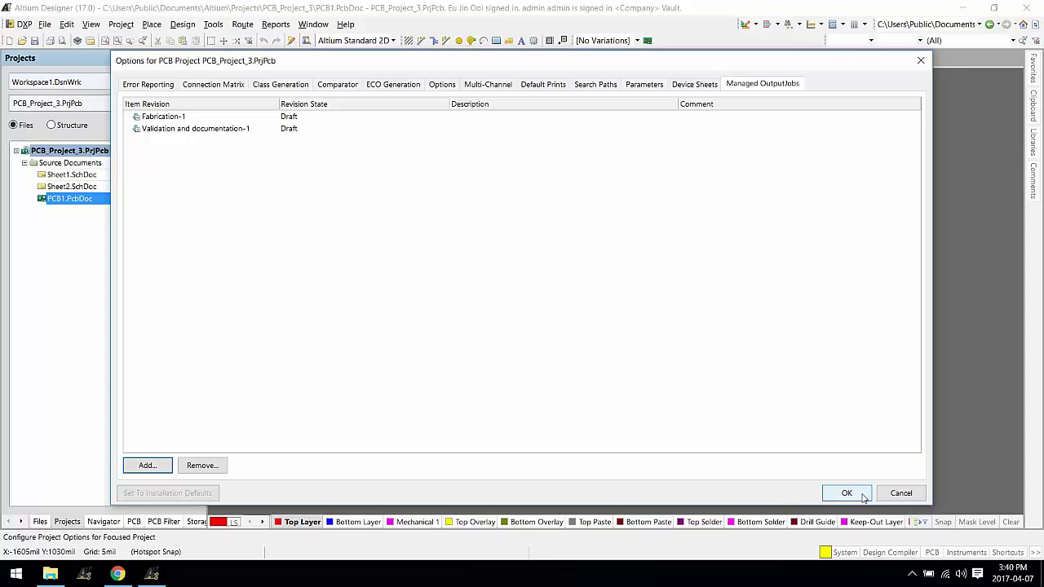
left_click(863, 497)
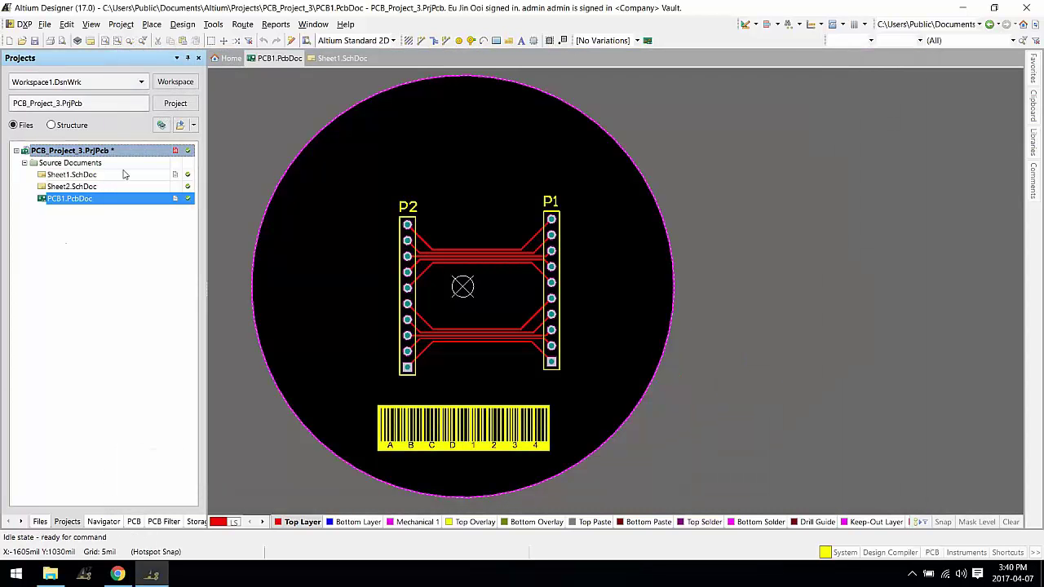
- Start the Project Releaser for PCB_Project_3 and expand the project's settings to list its output job files
right_click(115, 154)
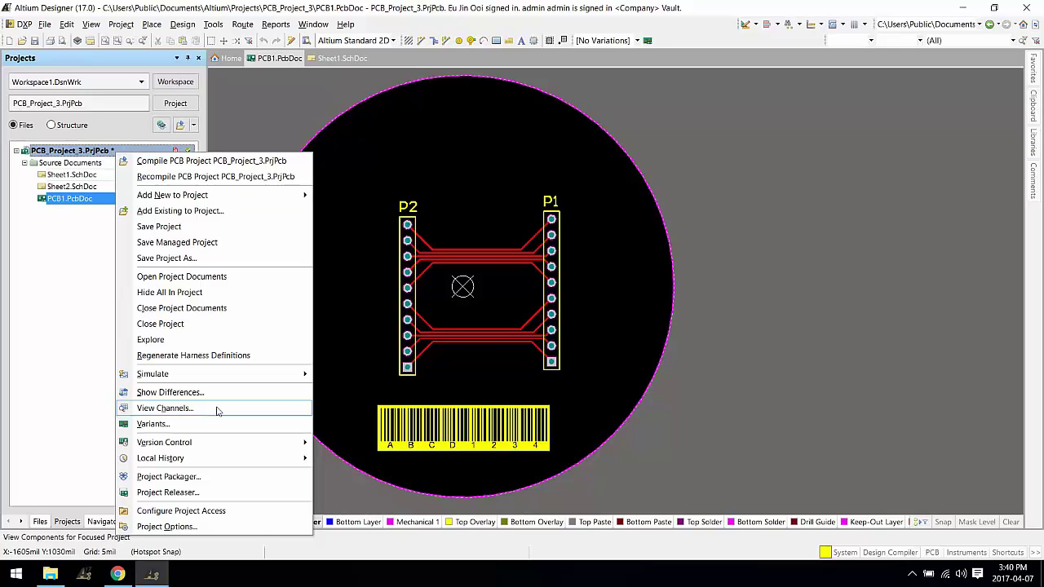
left_click(216, 495)
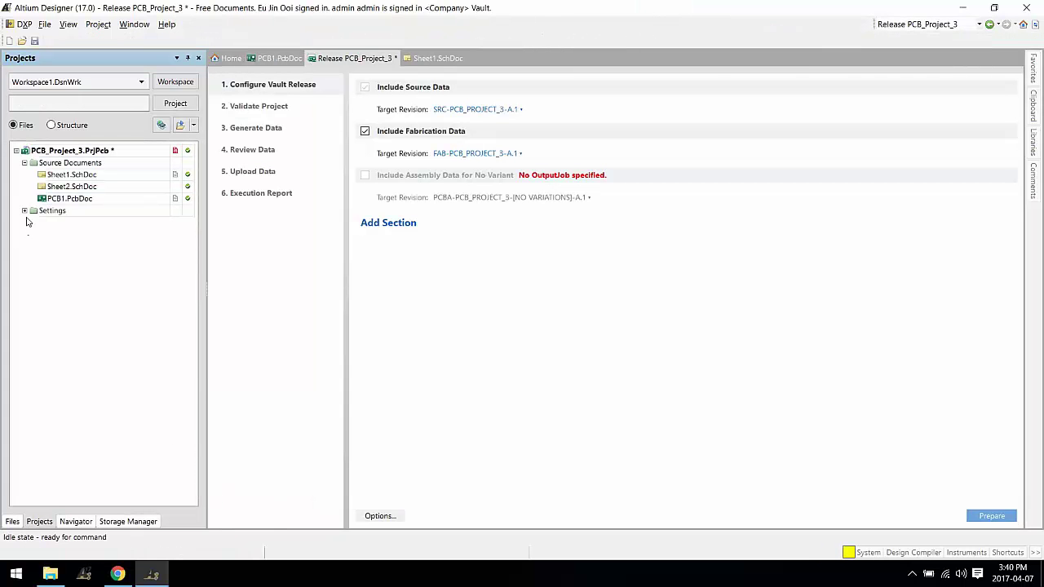
left_click(24, 211)
left_click(33, 223)
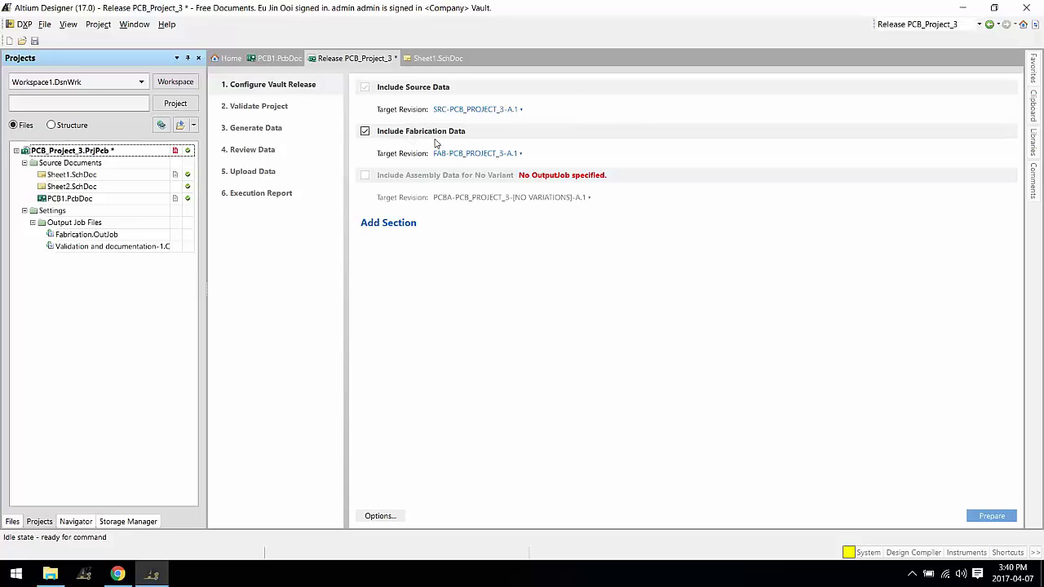
- Include the Validation and documentation-1 output job in the Source Data of the project release options
left_click(377, 516)
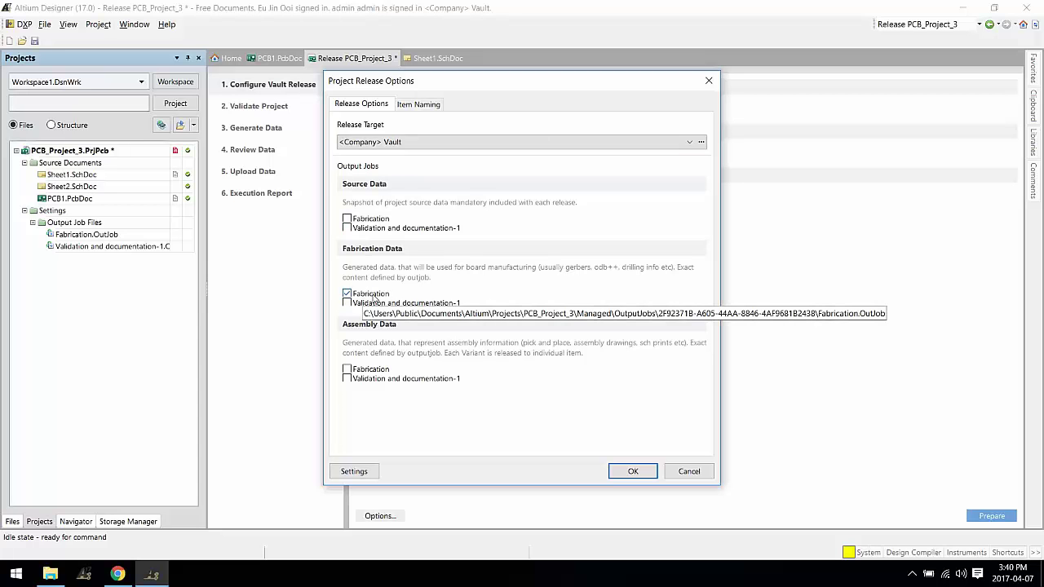
left_click(347, 228)
left_click(630, 472)
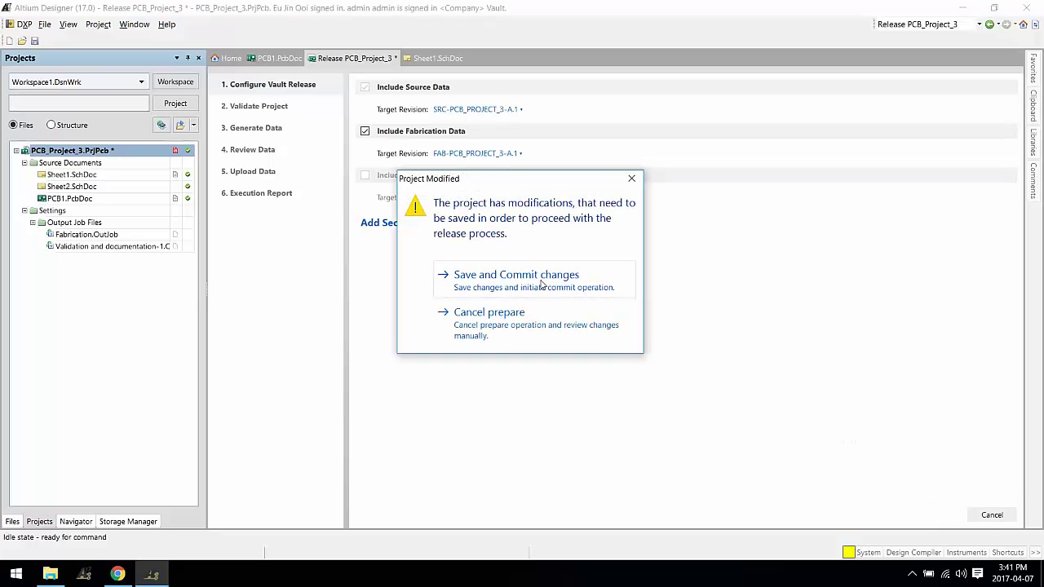
- Save and commit the project changes to version control with the comment "Last commit prior first release of project"
left_click(542, 282)
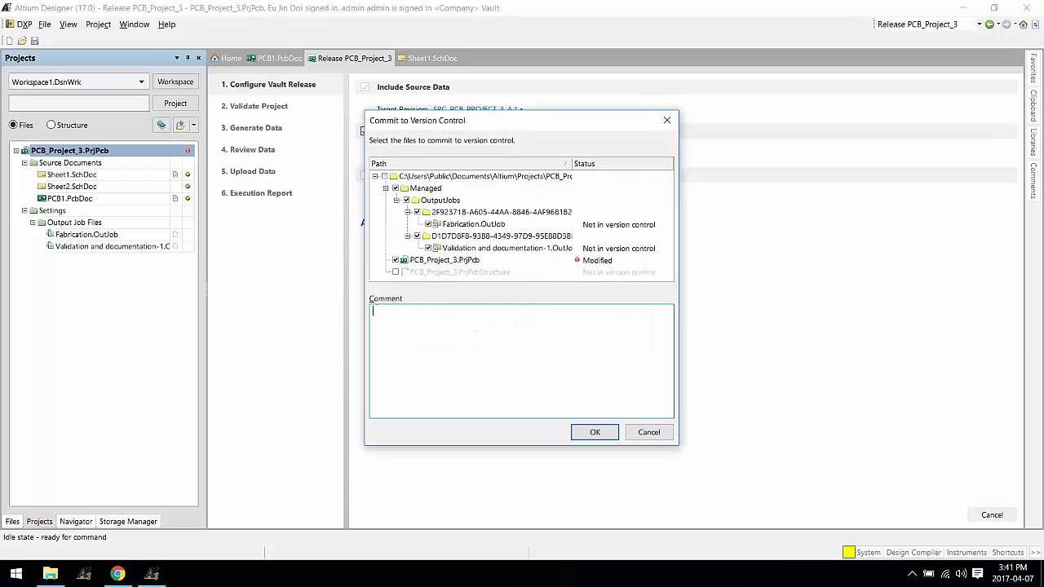
type("Last commit prior first release of project")
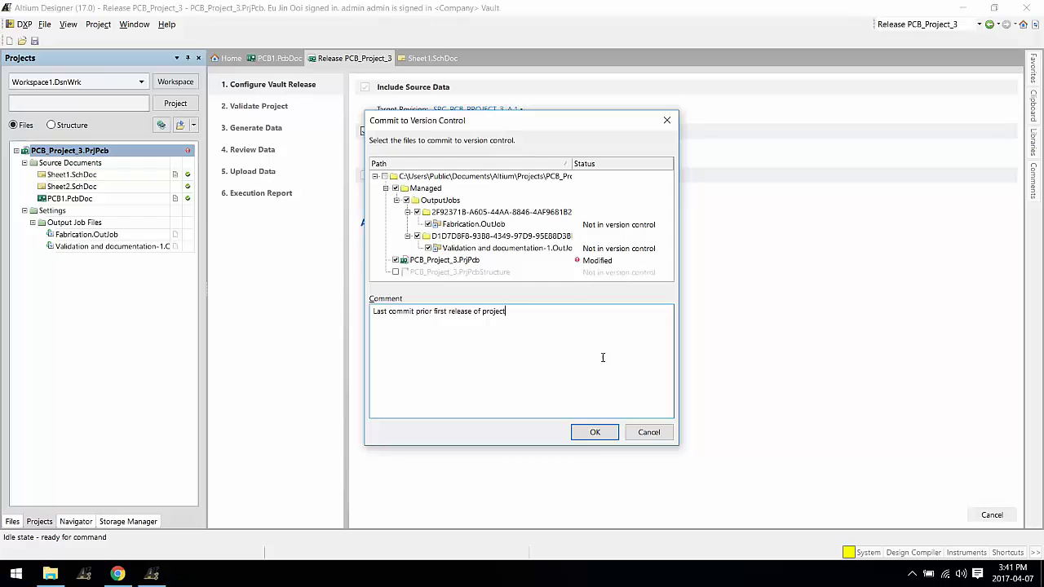
left_click(595, 432)
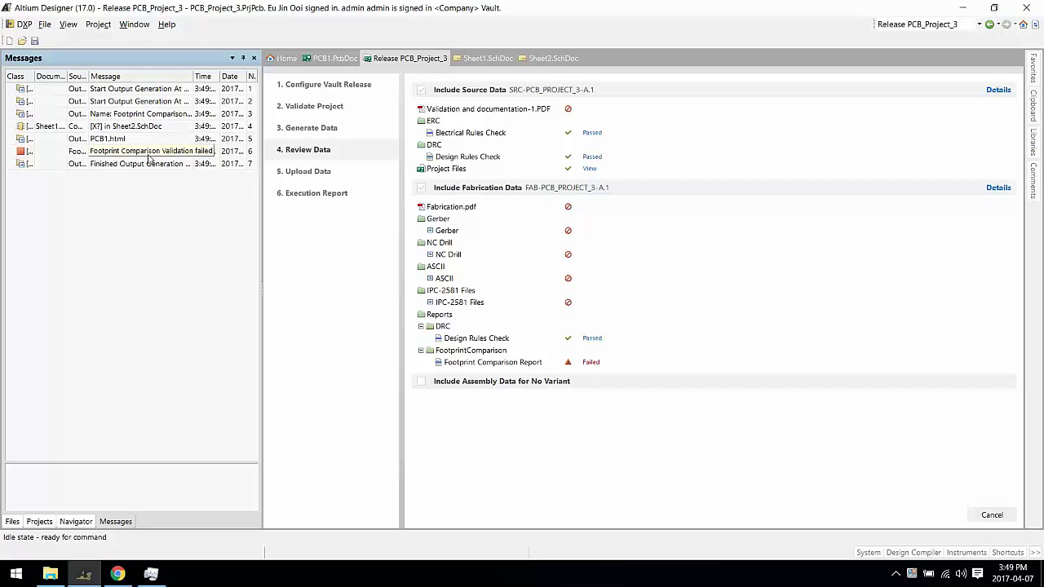
- Compare the 8MHz crystal on Sheet2.SchDoc with the PCB layout, and annotate its unassigned designator
left_click(489, 60)
left_click(543, 59)
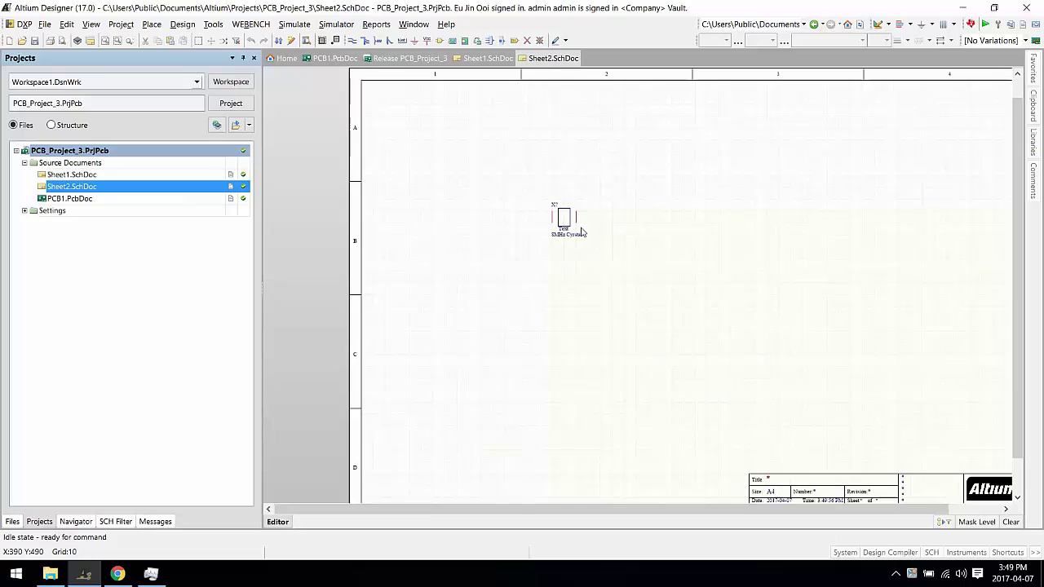
scroll(581, 230, "up", 3, "ctrl")
right_click_drag(582, 230, 686, 297)
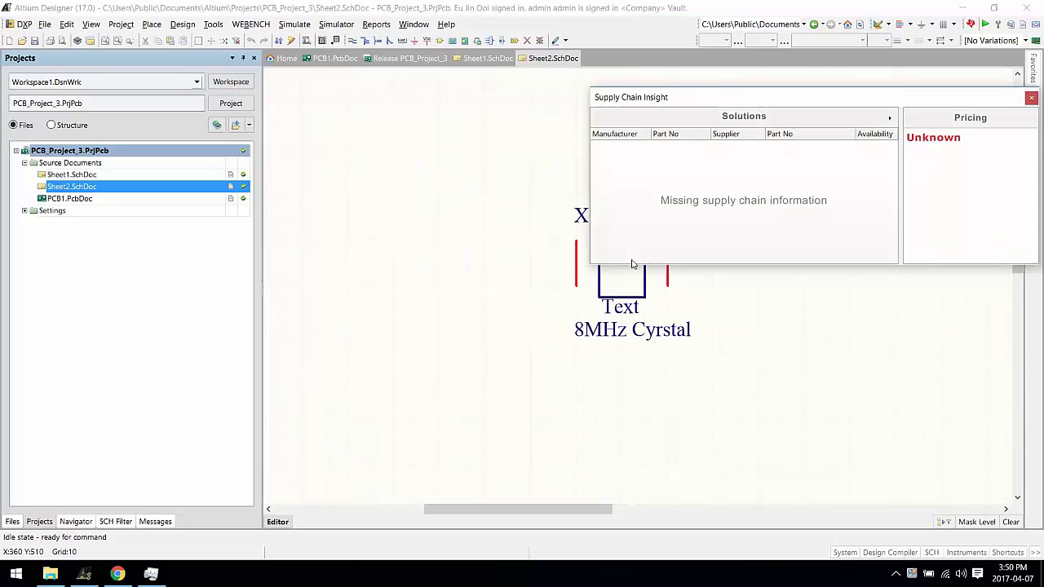
left_click(336, 57)
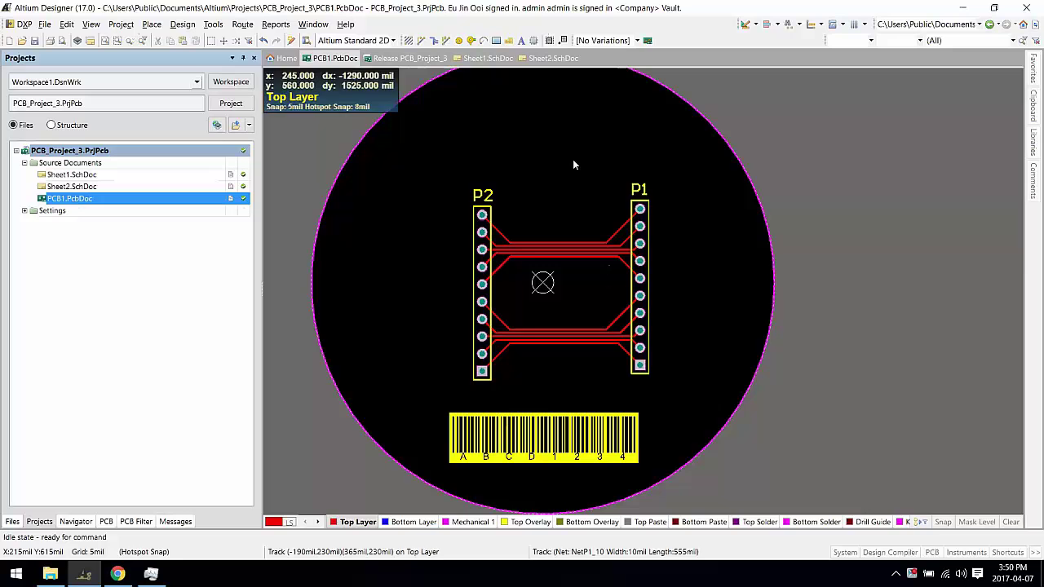
left_click(553, 58)
left_click(213, 24)
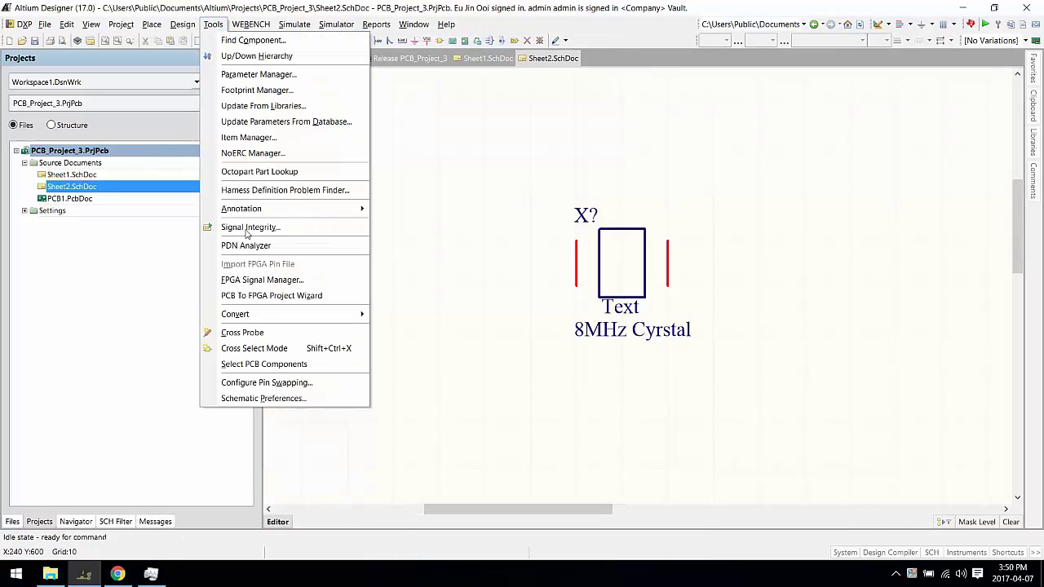
mouse_move(269, 207)
left_click(456, 253)
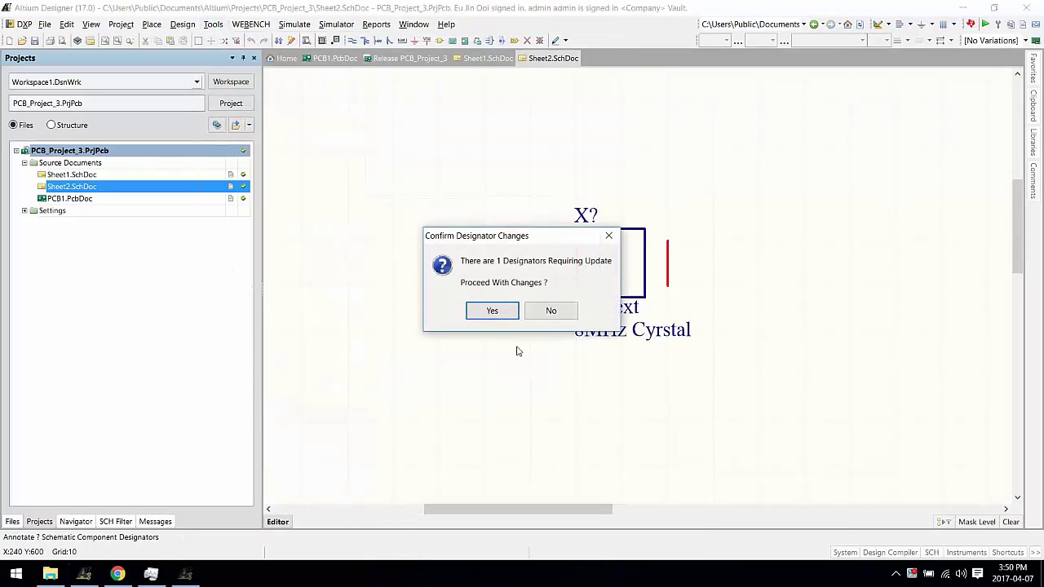
left_click(494, 309)
- Update PCB1.PcbDoc from the schematic, executing the engineering changes that add component X1 and its Sheet2 class membership
left_click(183, 23)
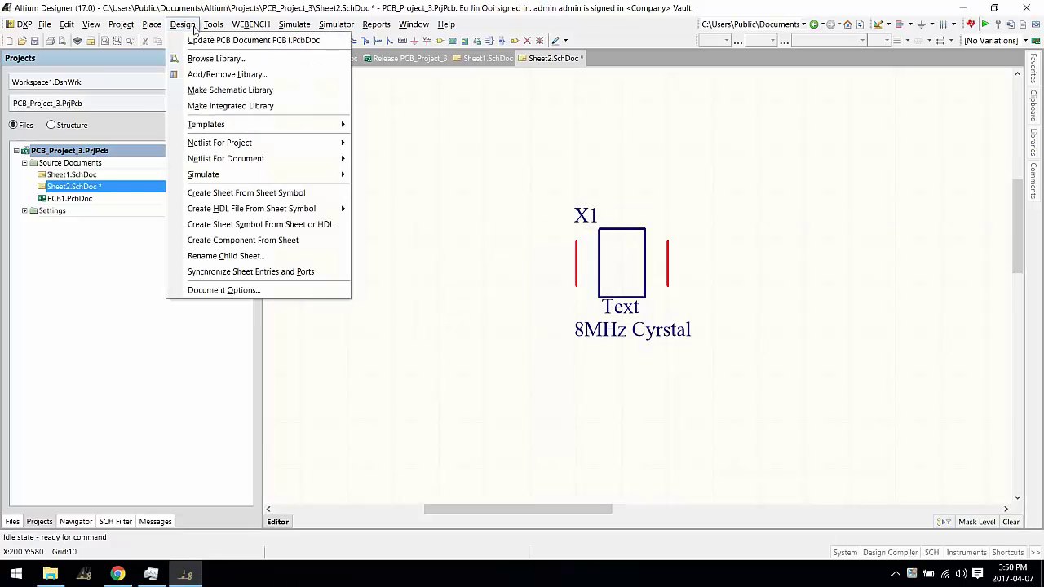
left_click(194, 41)
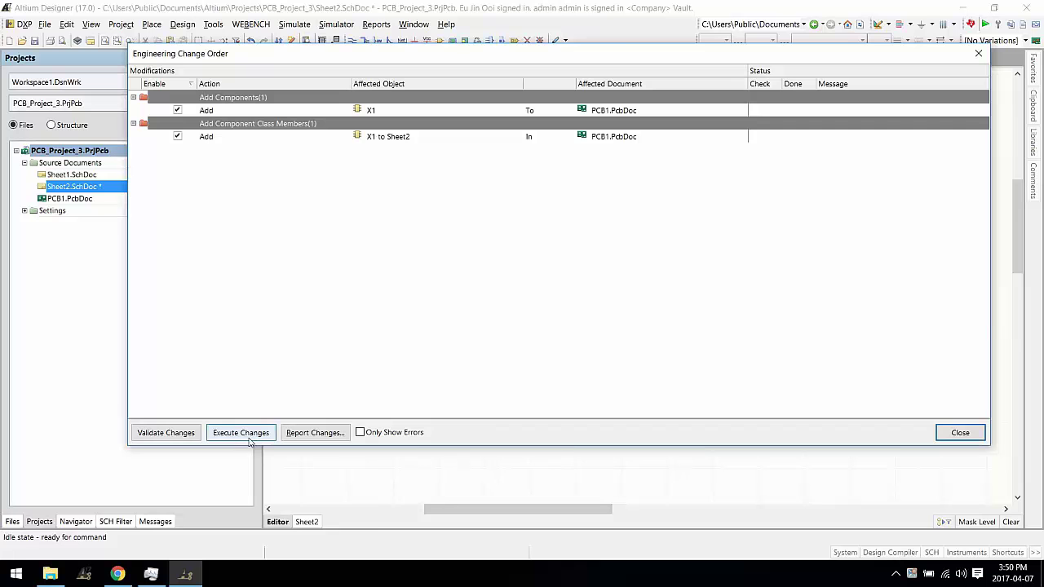
left_click(241, 433)
left_click(960, 433)
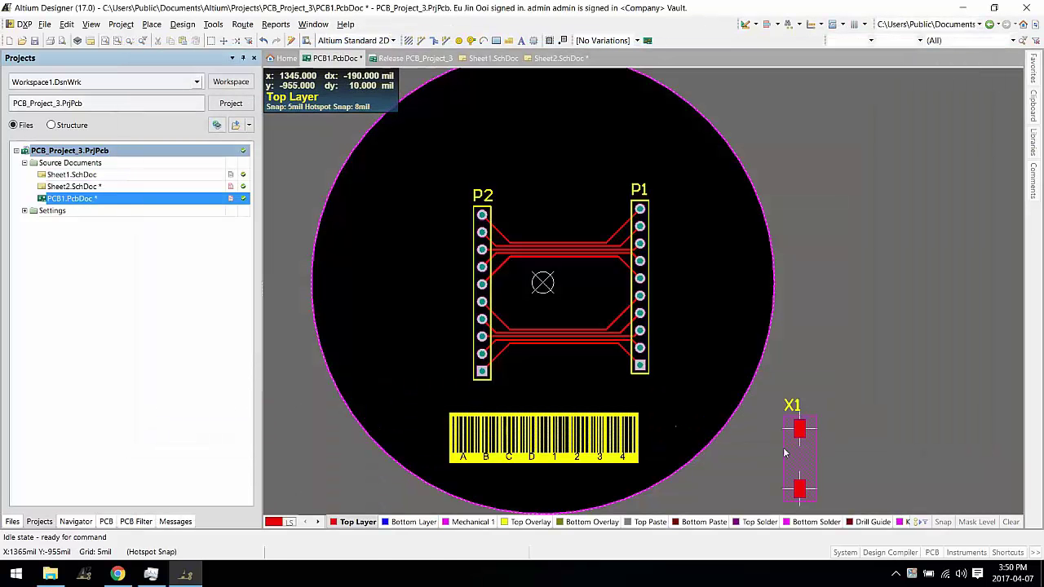
- Place crystal X1 horizontally on the board above headers P2 and P1, and check the placement in 3D
mouse_move(795, 457)
left_mouse_down()
mouse_move(482, 148)
mouse_move(580, 160)
mouse_move(573, 155)
left_mouse_up()
key("space")
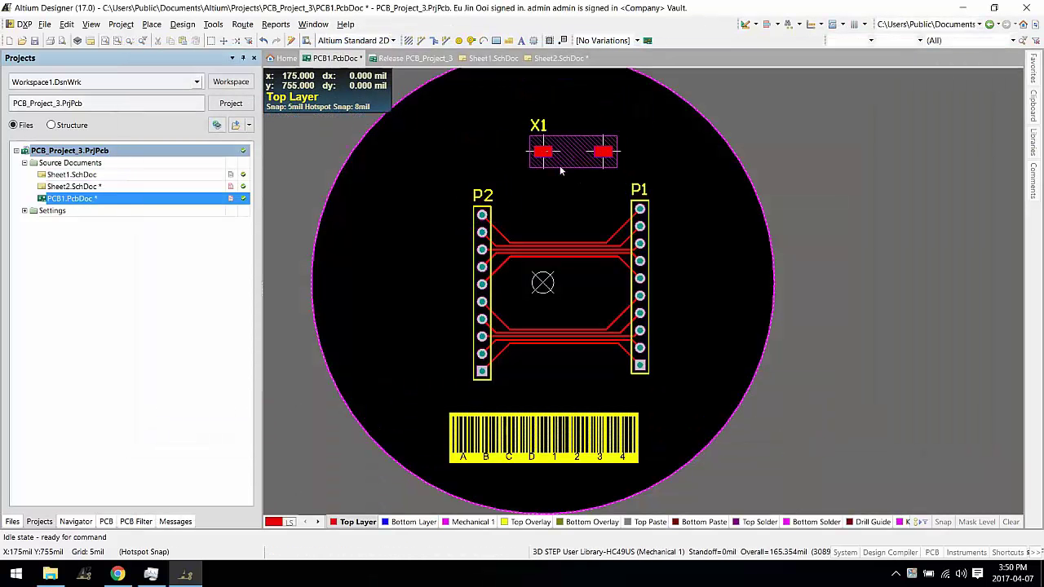
key("3")
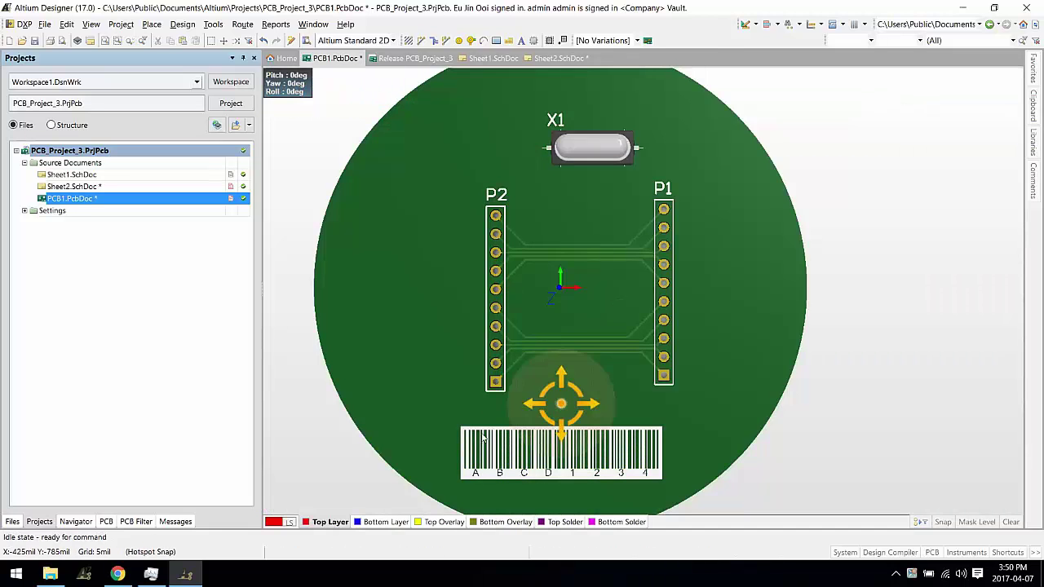
right_click_drag(554, 400, 665, 238, "shift")
key("2")
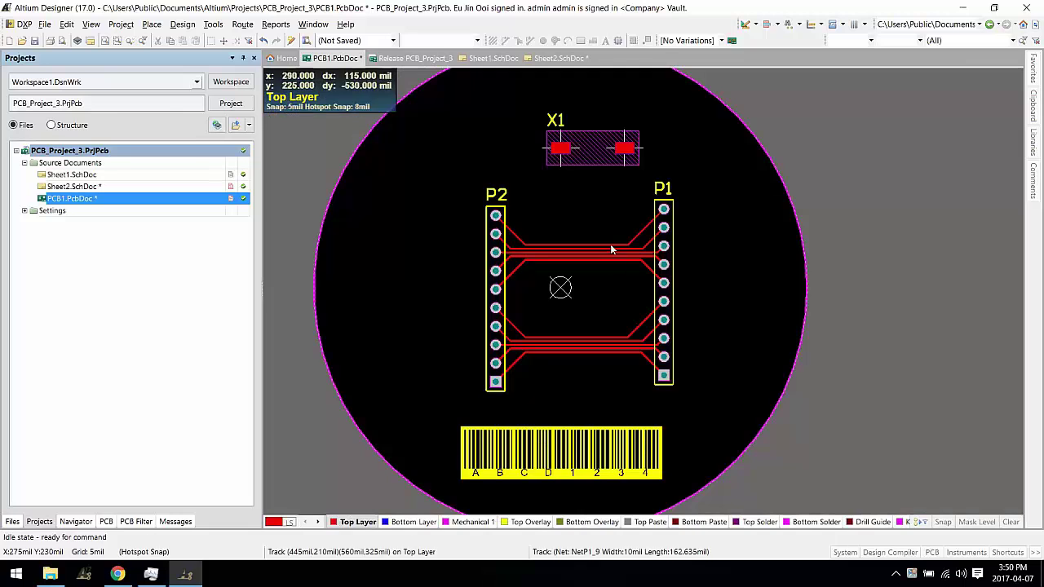
- Cancel the release of PCB_Project_3 that has the failed footprint comparison
left_click(416, 60)
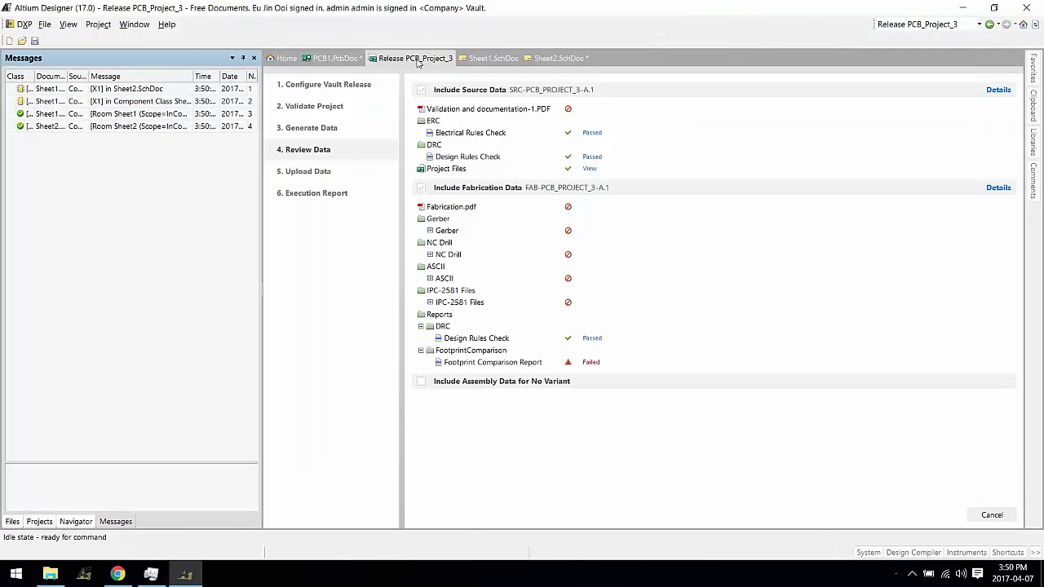
left_click(997, 516)
left_click(562, 310)
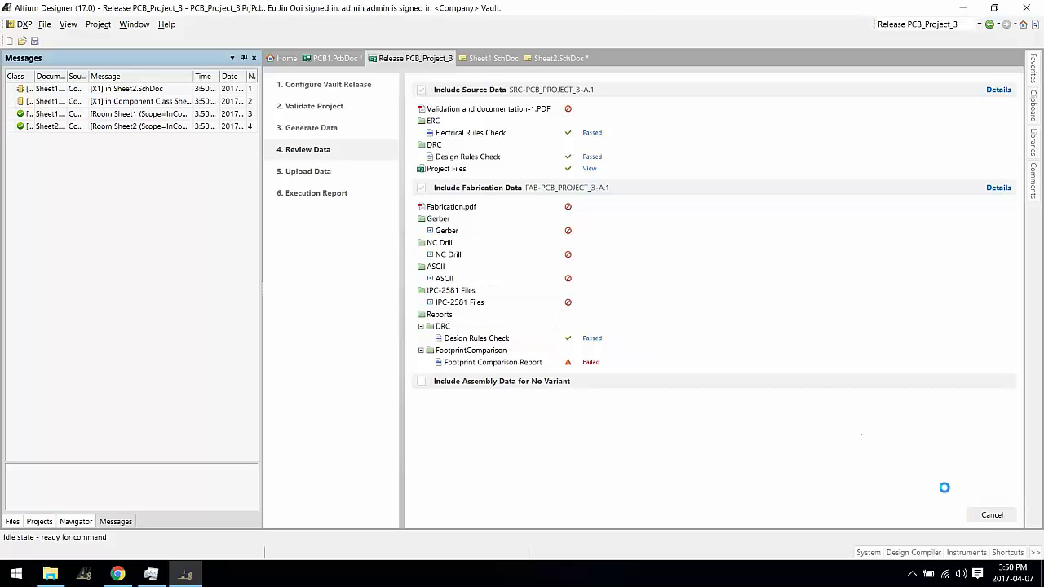
- Prepare the release again, saving and committing PCB1.PcbDoc and Sheet2.SchDoc with the comment "added X1 crystal into PCBDOC"
left_click(992, 516)
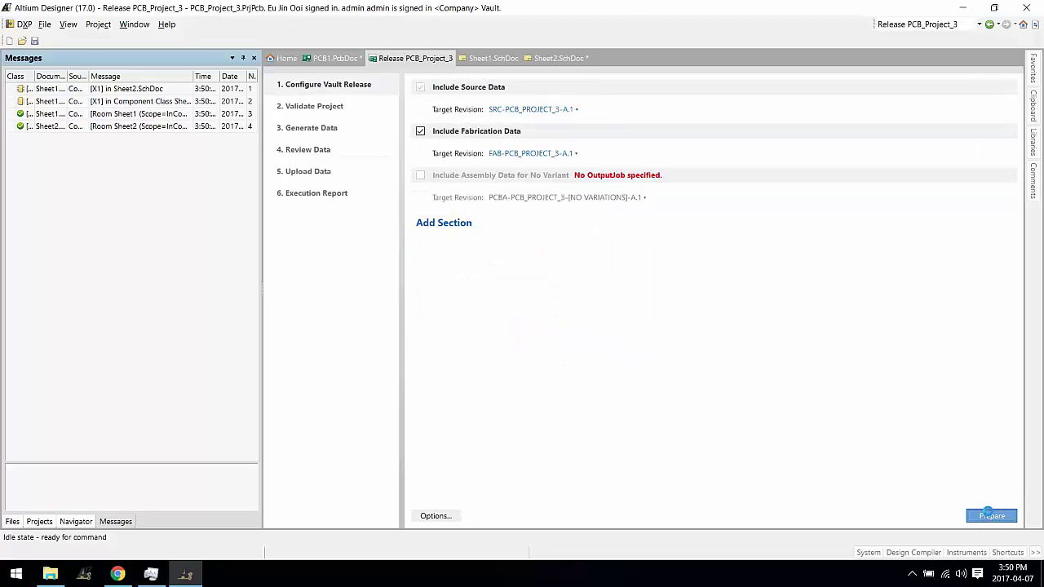
left_click(542, 292)
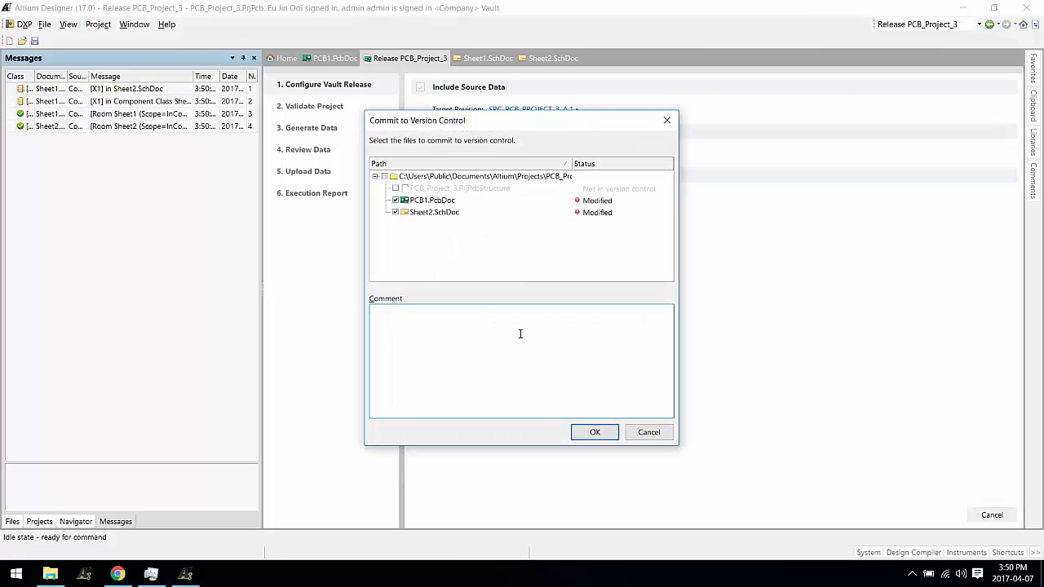
type("added X1 crystal into PCBDOC")
left_click(589, 433)
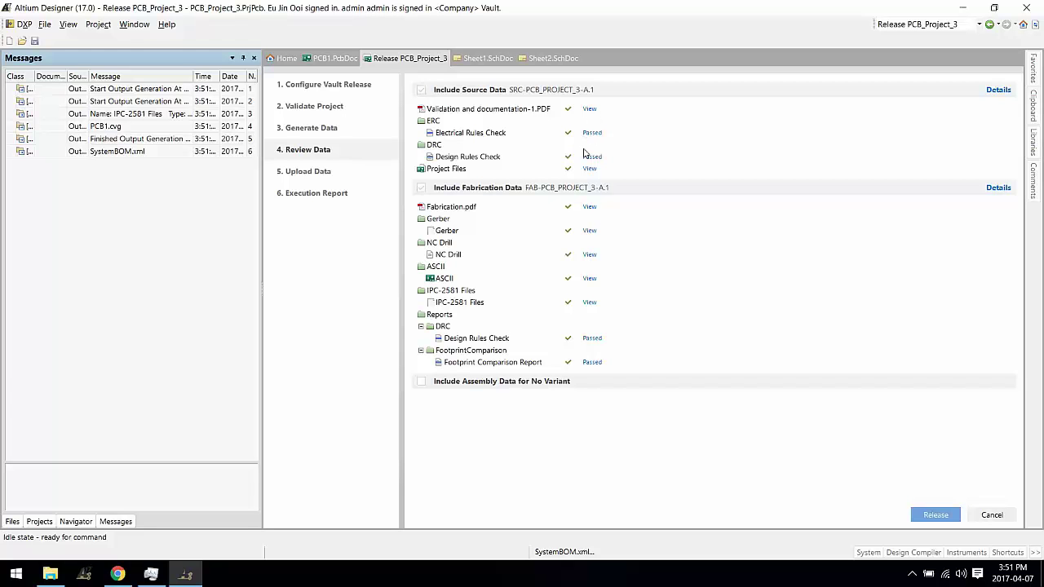
- Release the source and fabrication data to the vault with the release note "First release of project"
left_click(935, 515)
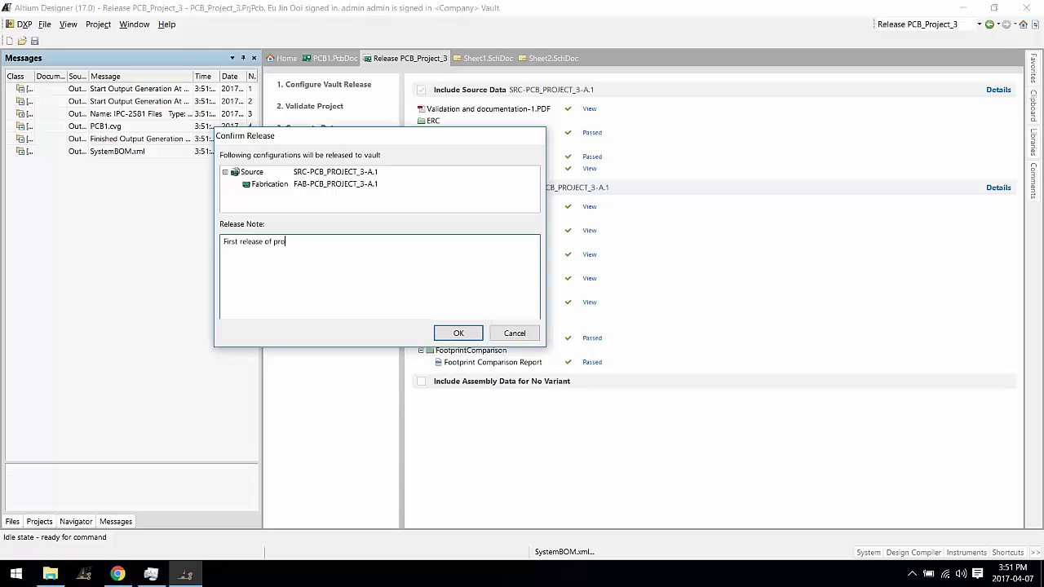
left_click(458, 332)
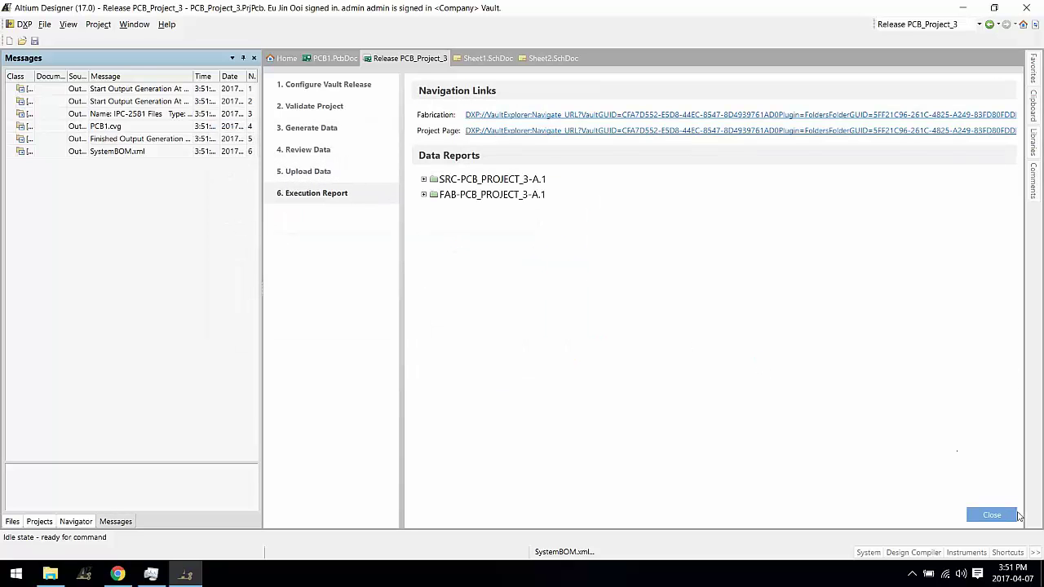
- Examine the released source files in the execution report, including the DRC and ERC reports
left_click(424, 180)
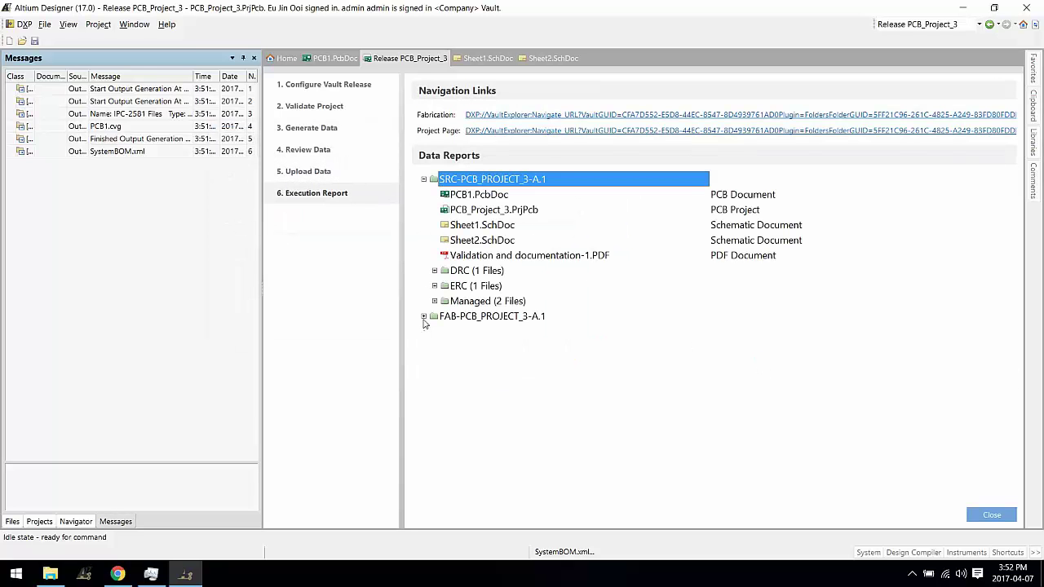
left_click(424, 316)
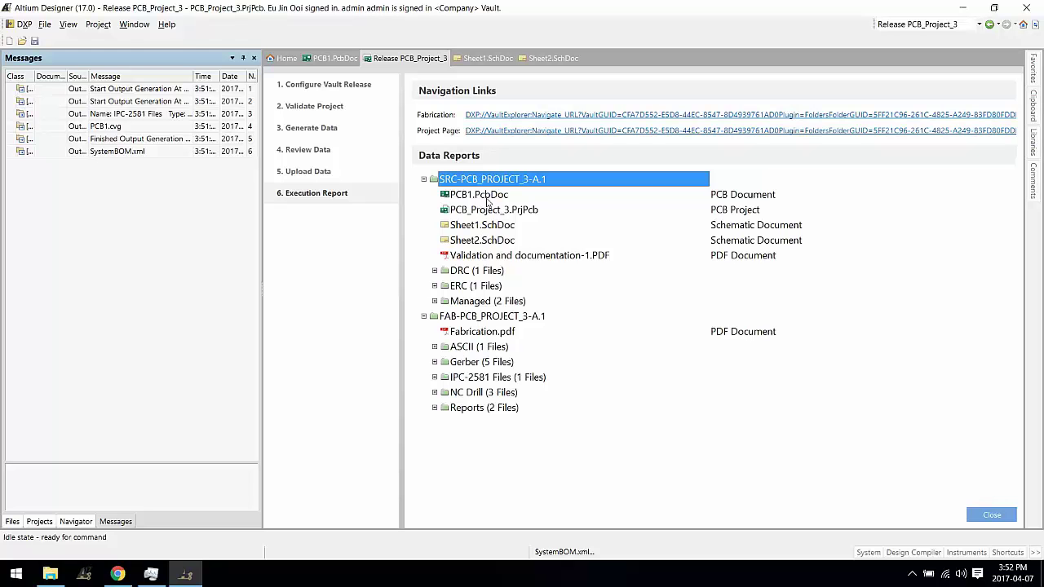
left_click(435, 270)
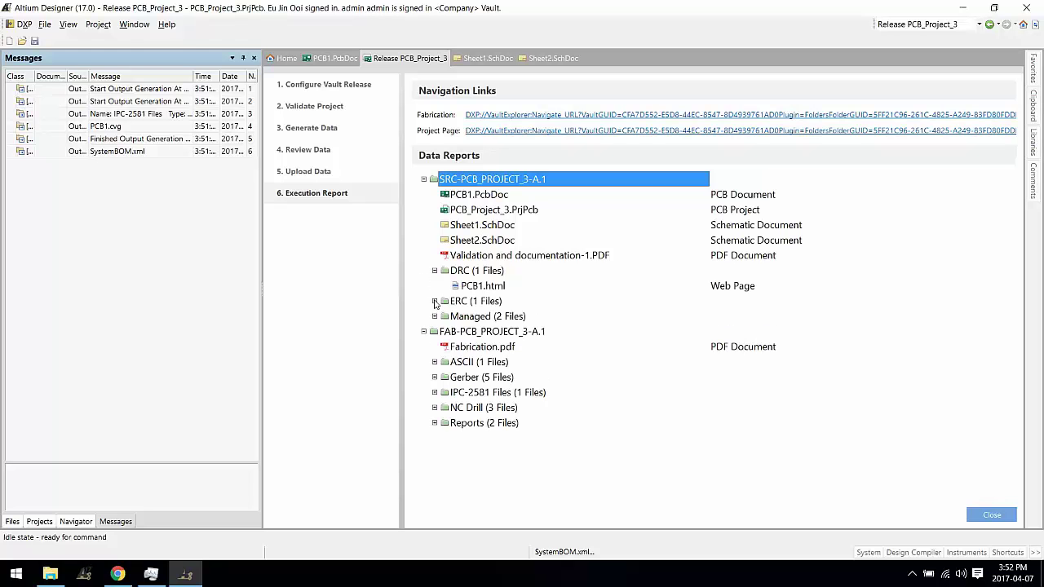
left_click(434, 301)
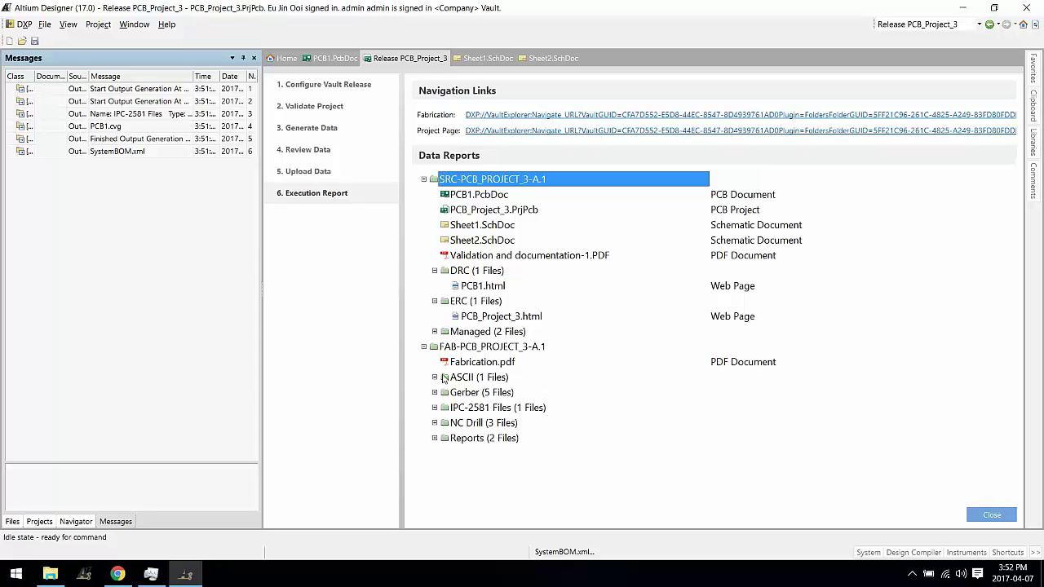
left_click(424, 179)
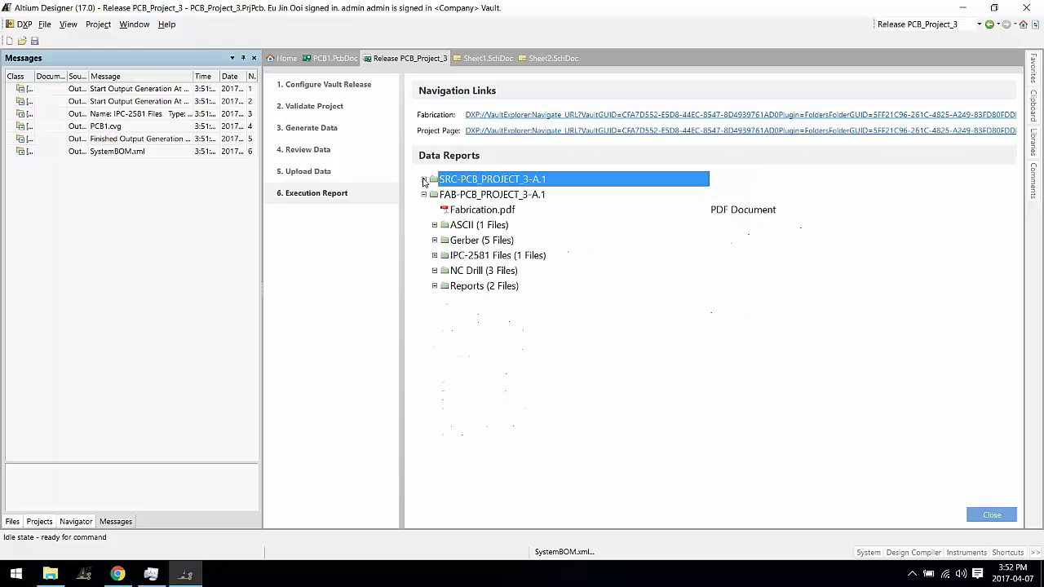
- Examine the released ASCII, Gerber, IPC-2581, NC Drill and report files in the fabrication data, and close the execution report
left_click(434, 225)
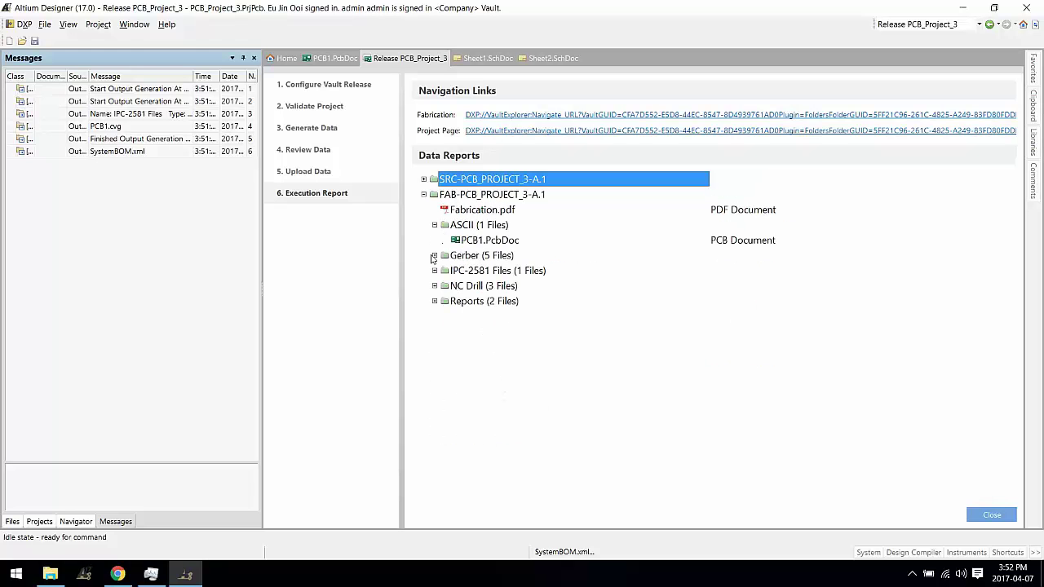
left_click(434, 256)
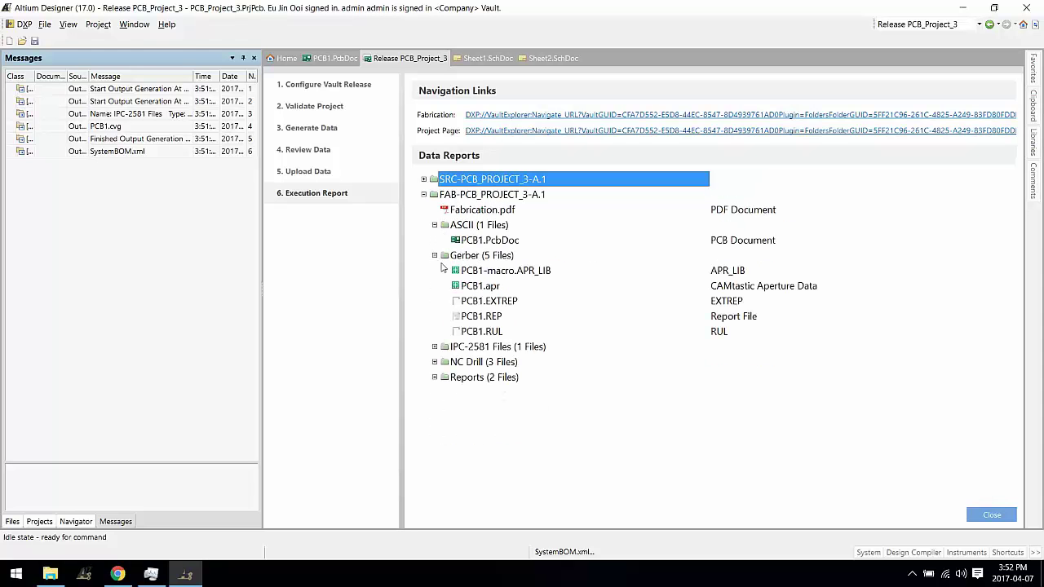
left_click(435, 256)
left_click(435, 271)
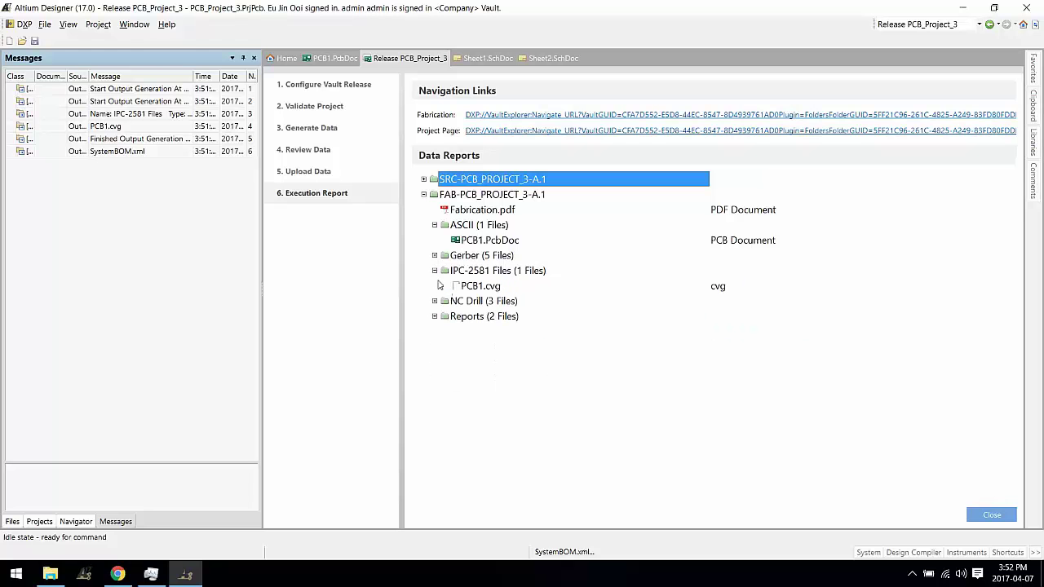
left_click(434, 271)
left_click(434, 286)
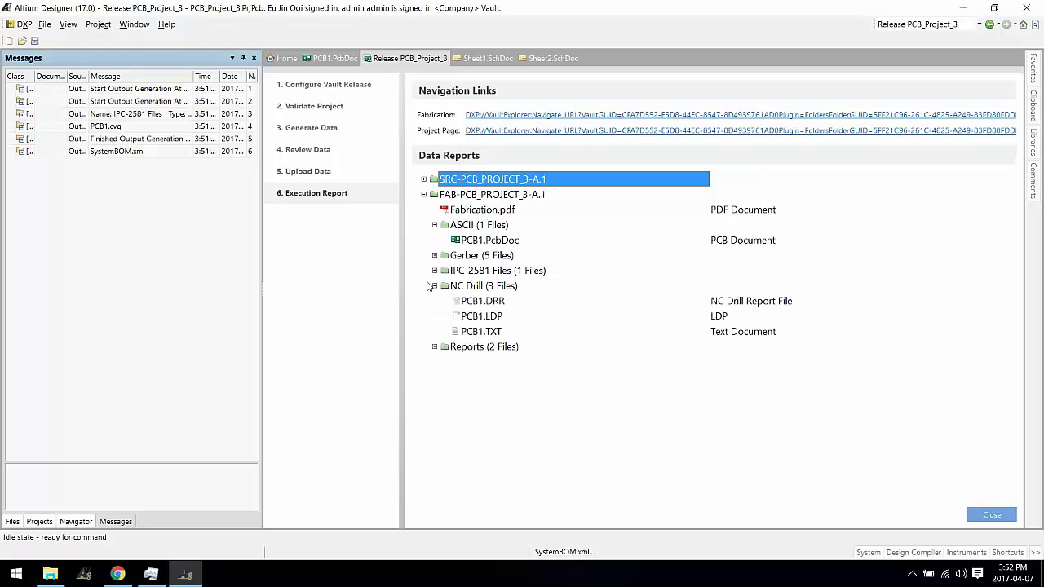
left_click(435, 286)
left_click(434, 301)
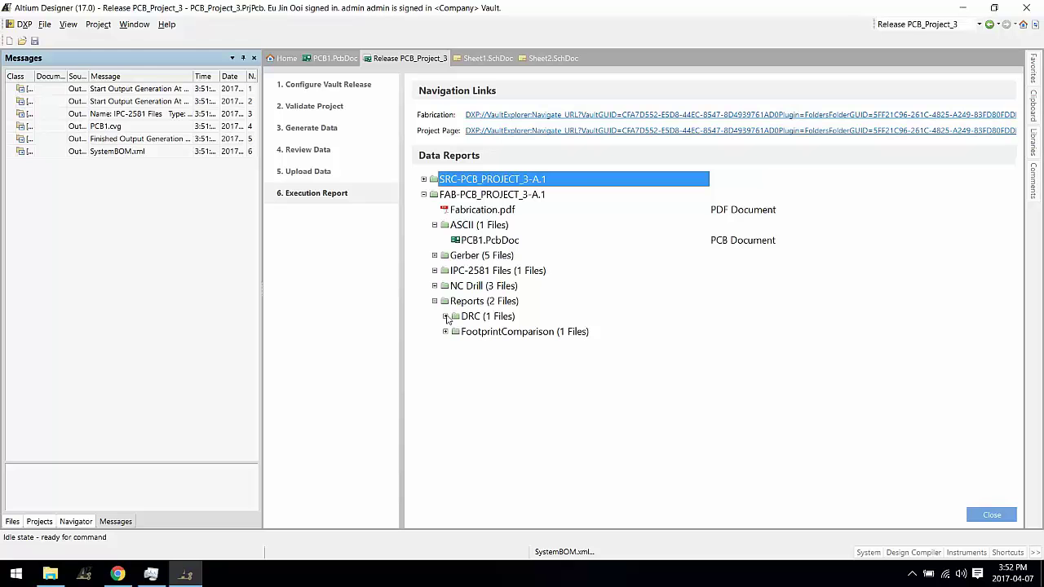
left_click(446, 316)
left_click(446, 346)
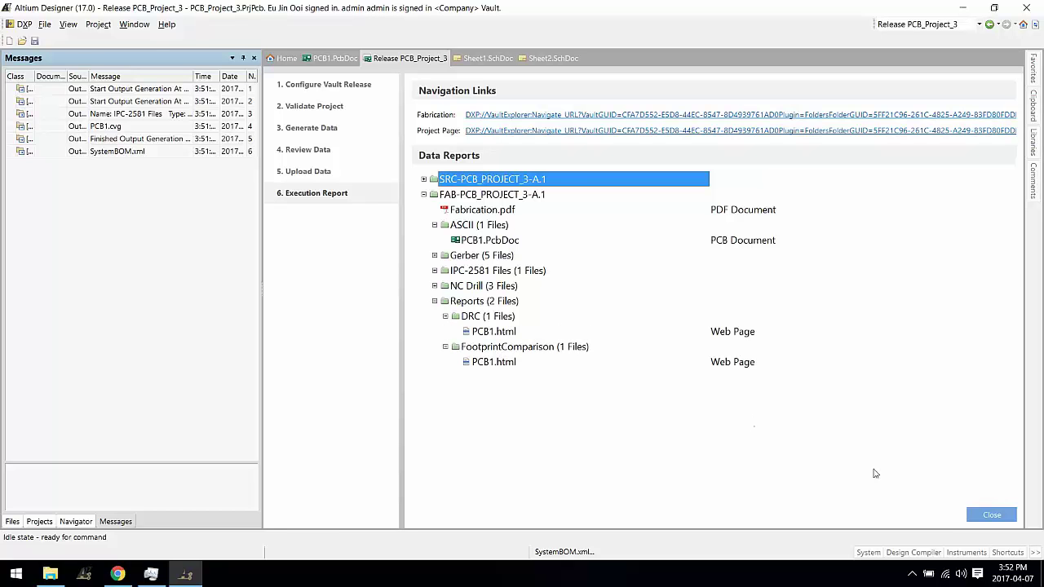
left_click(988, 515)
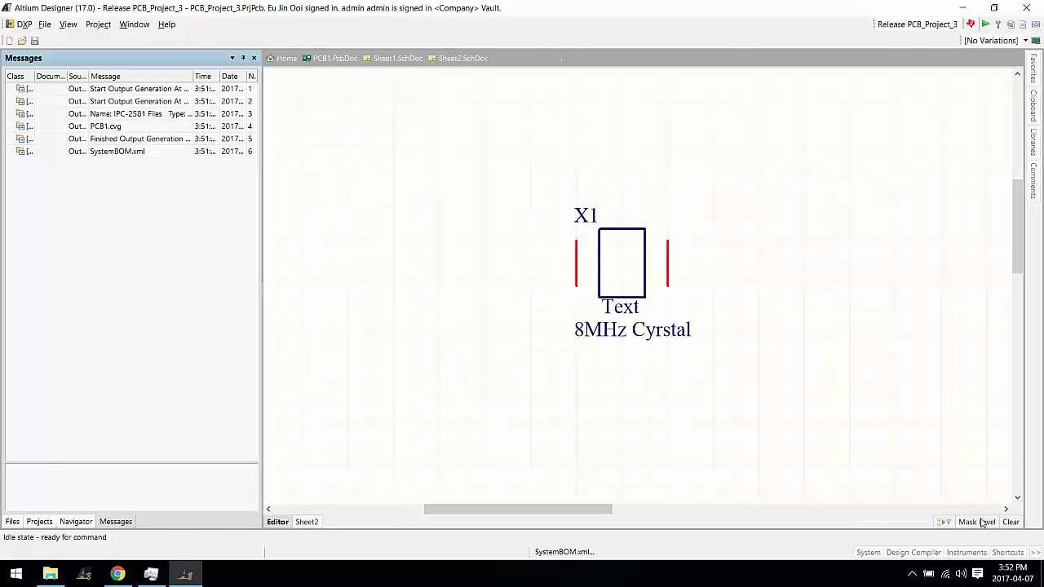
- Show the vault explorer maximized, select PCB_Project_3 in the Projects folder, and widen its details area
left_click(22, 23)
left_click(37, 141)
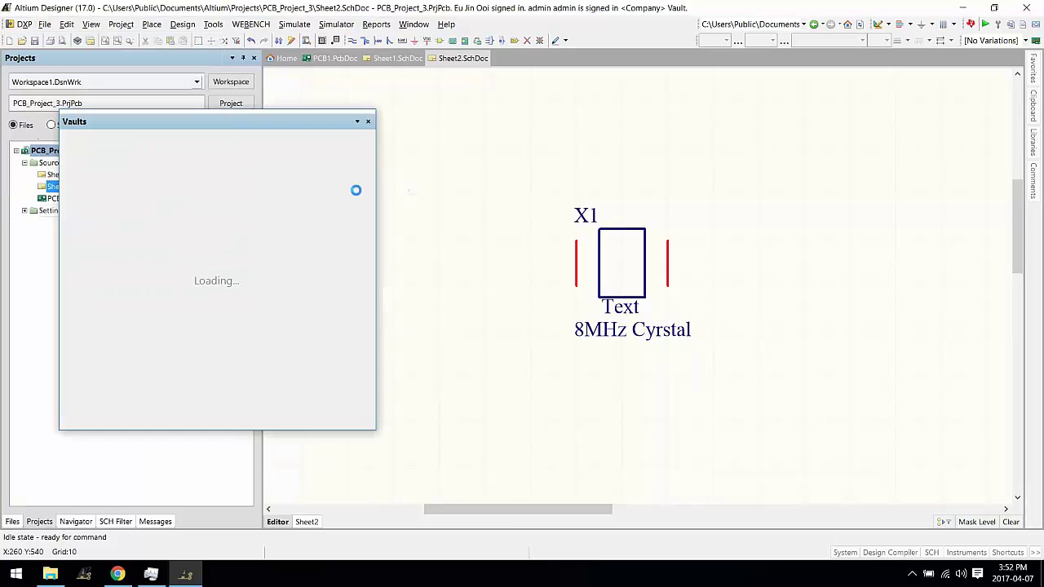
right_click(292, 128)
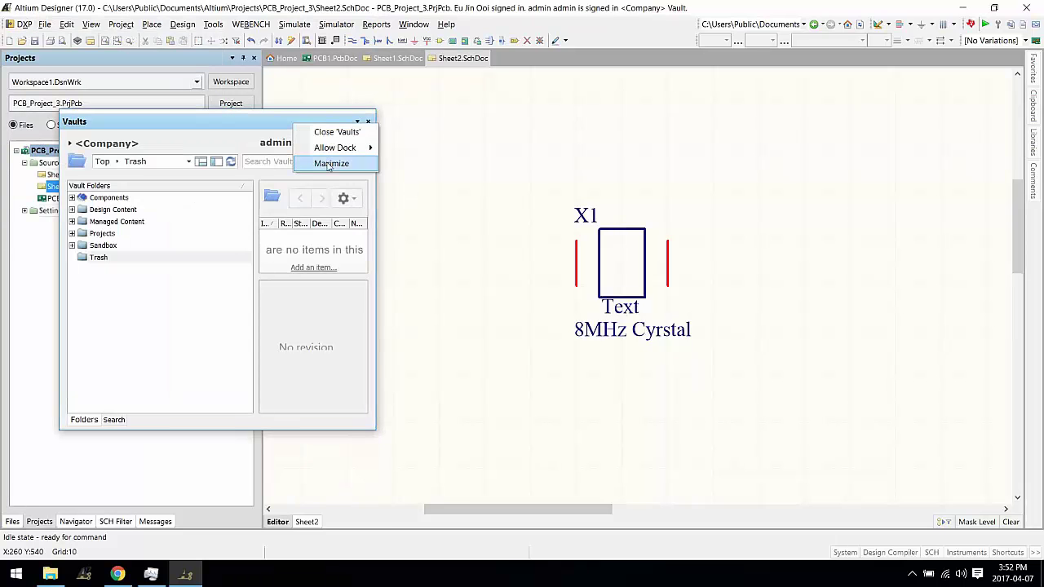
left_click(326, 163)
left_click(17, 124)
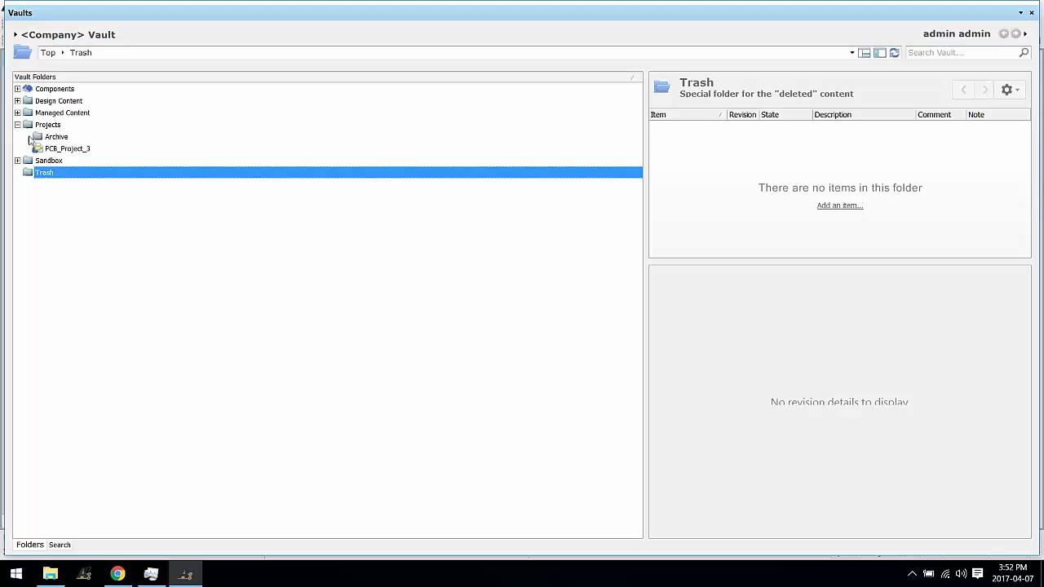
left_click(50, 149)
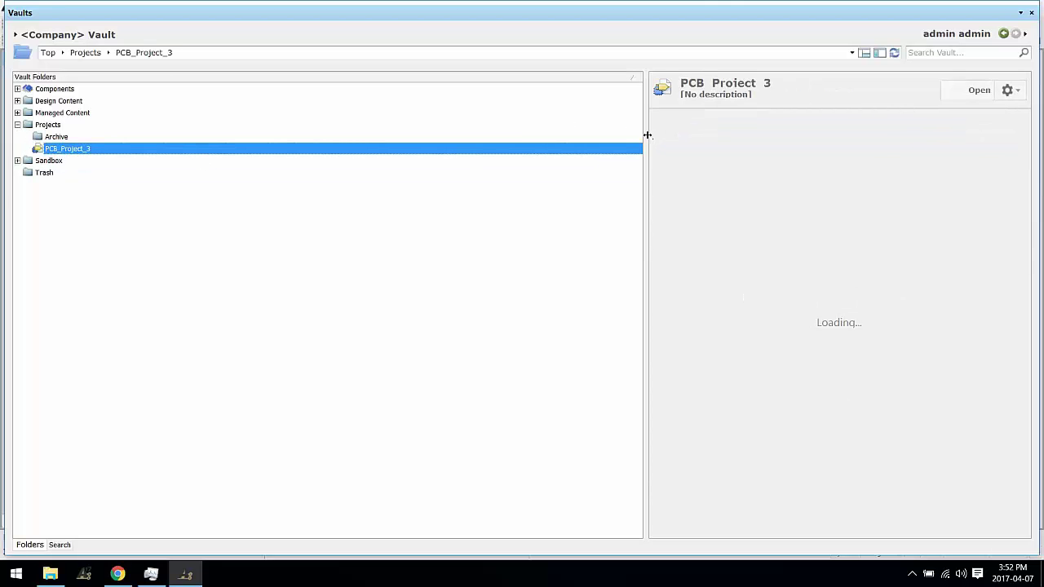
left_click_drag(646, 135, 167, 141)
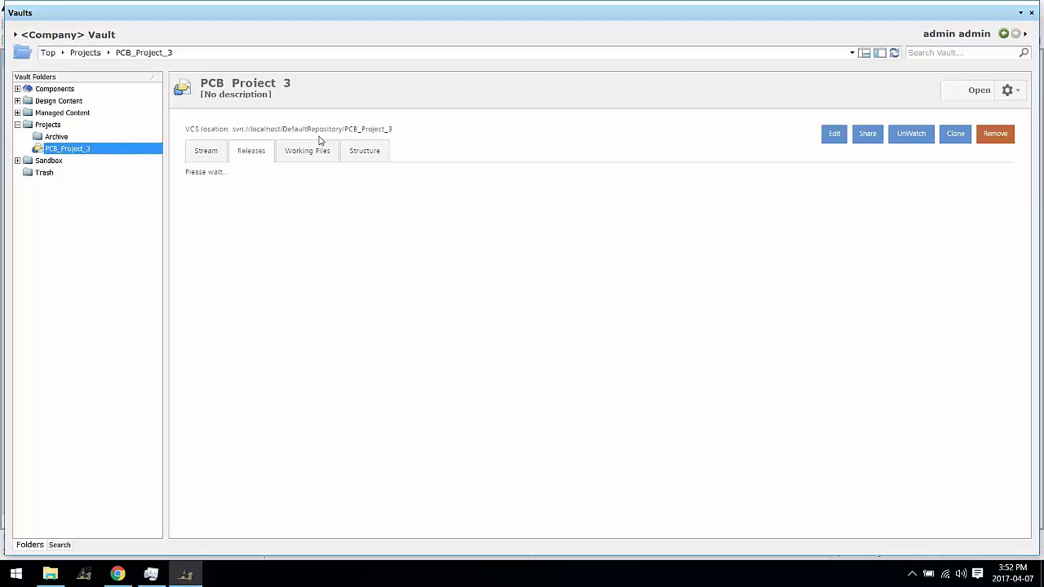
- Review the activity stream, releases, working files with their last log message, and structure of PCB_Project_3 in the vault
left_click(216, 157)
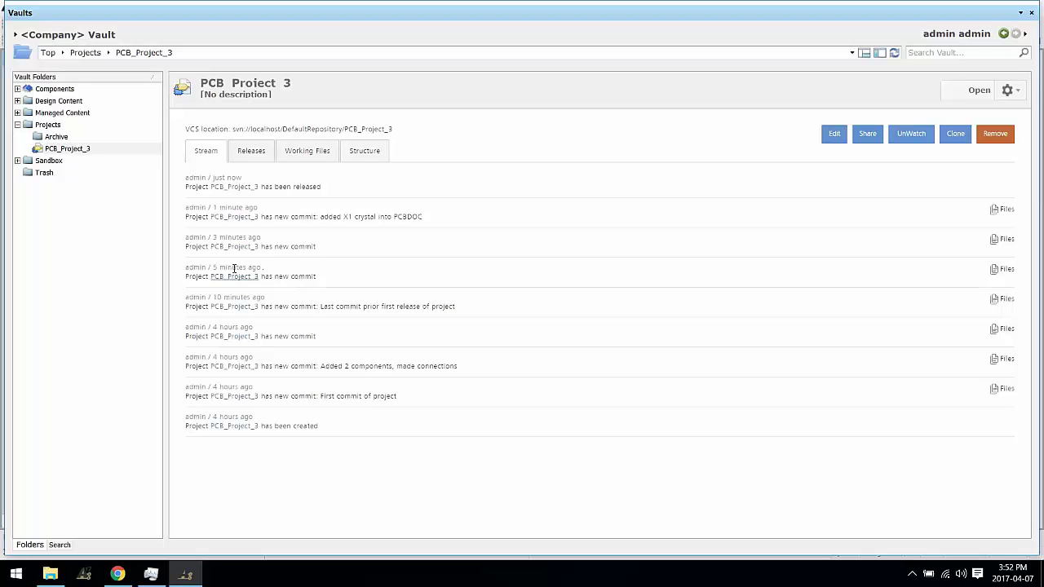
left_click(262, 151)
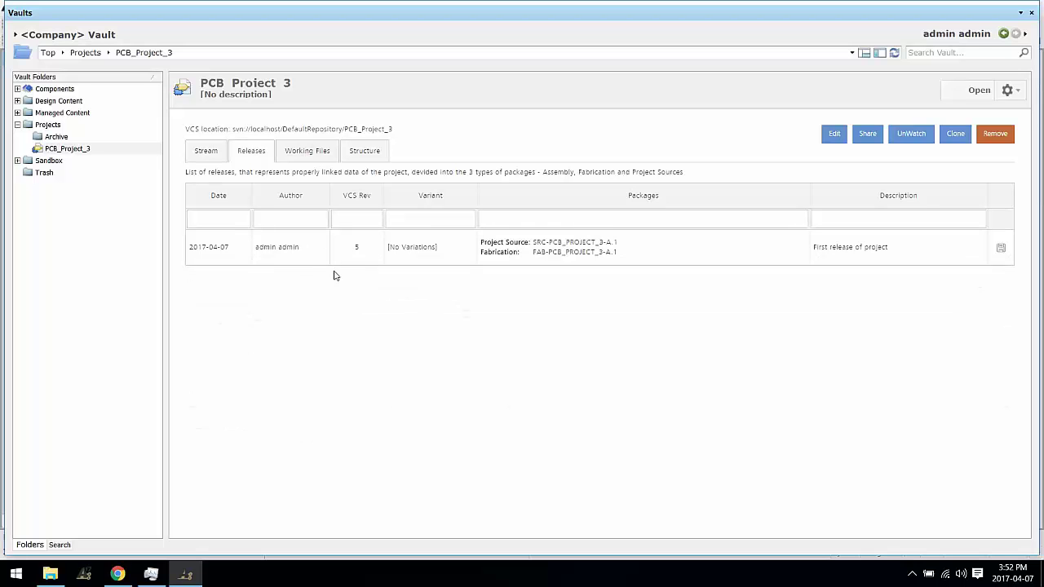
left_click(300, 153)
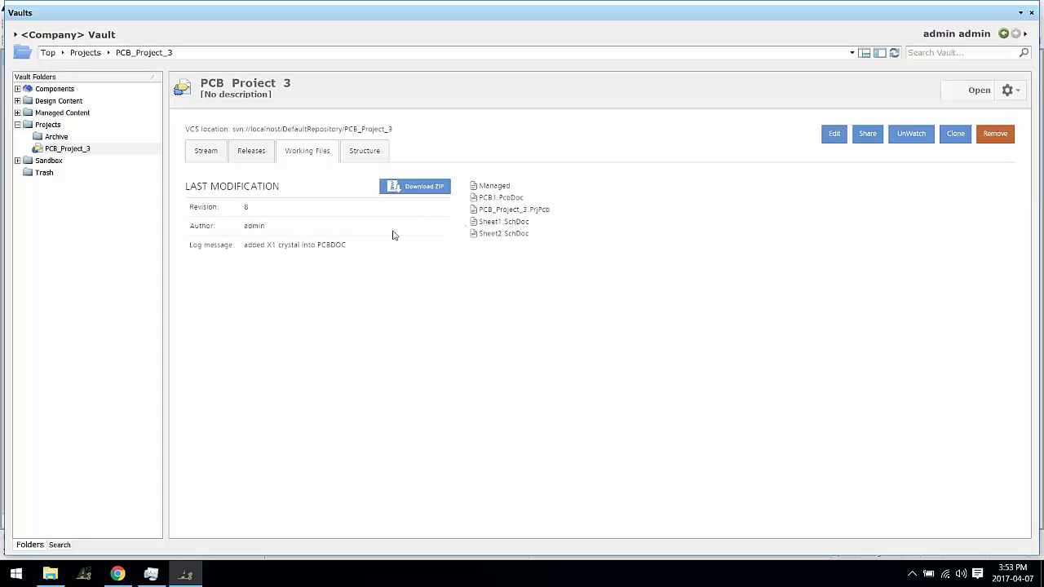
left_click_drag(359, 251, 244, 242)
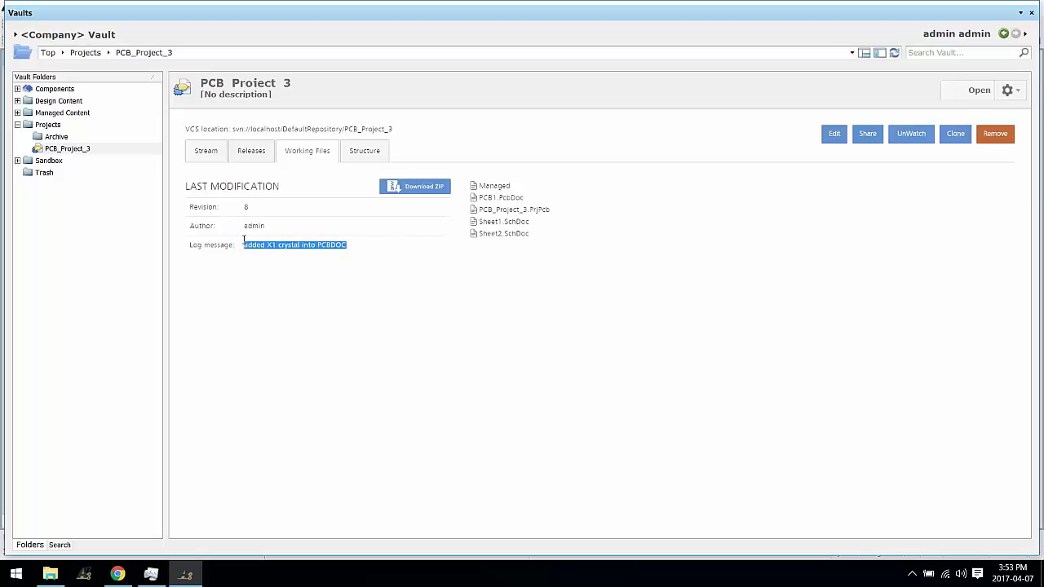
left_click(374, 151)
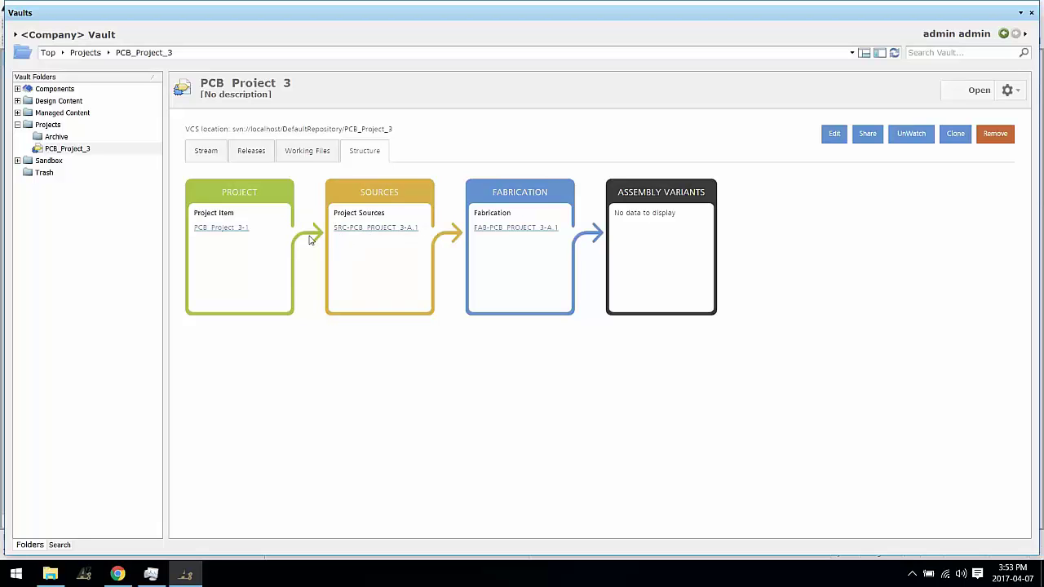
- Preview the released documents of source item SRC-PCB_PROJECT_3-A.1 and check the actions offered for Validation and documentation-1.OutJob
left_click(391, 231)
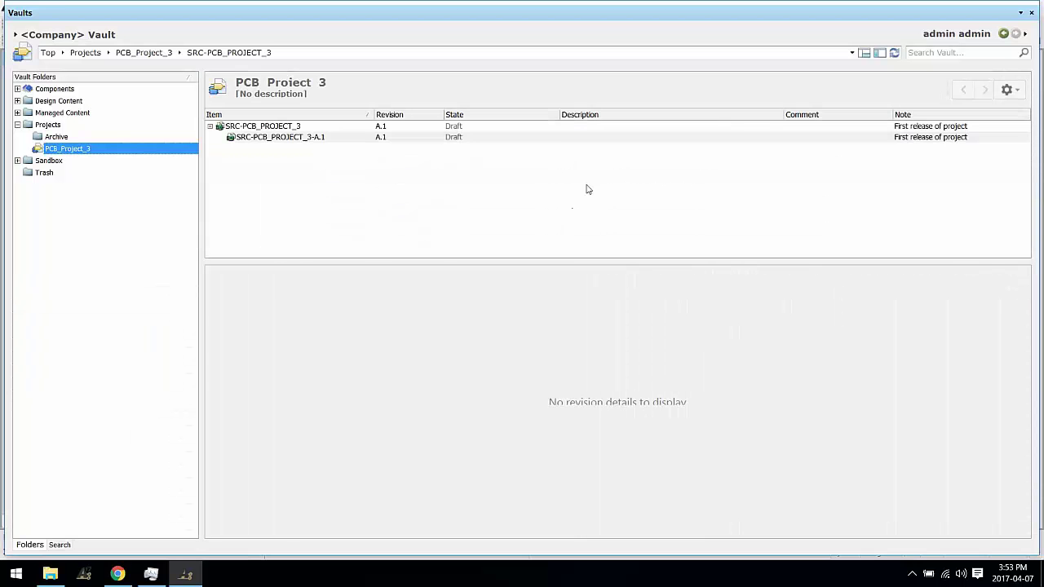
left_click(1000, 277)
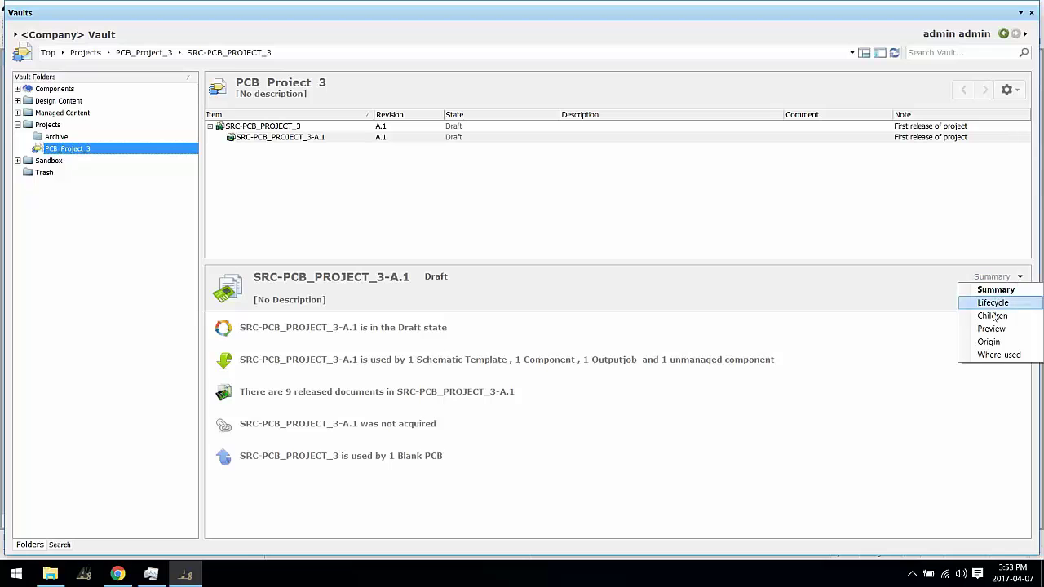
left_click(992, 329)
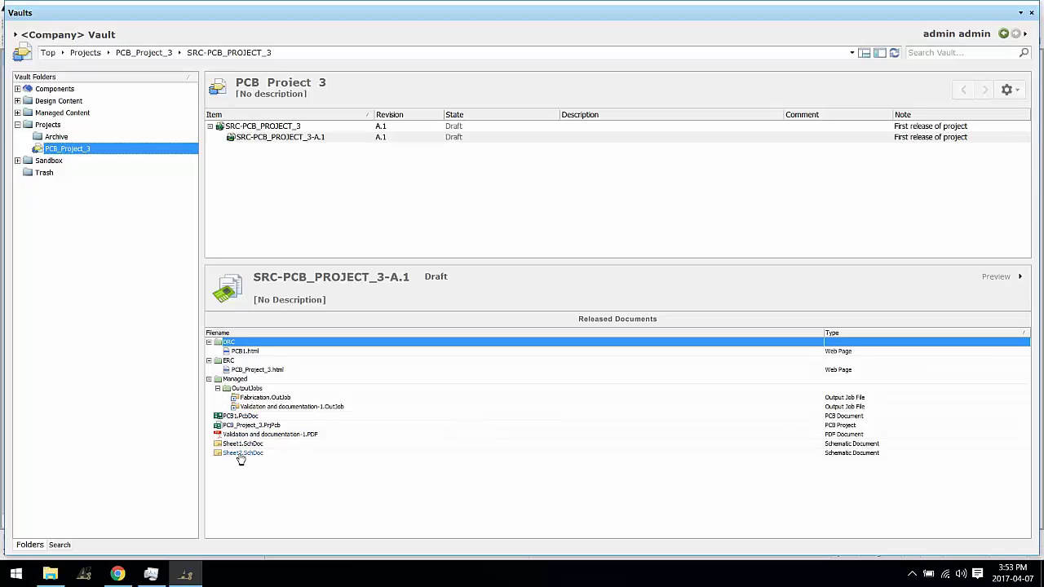
right_click(249, 407)
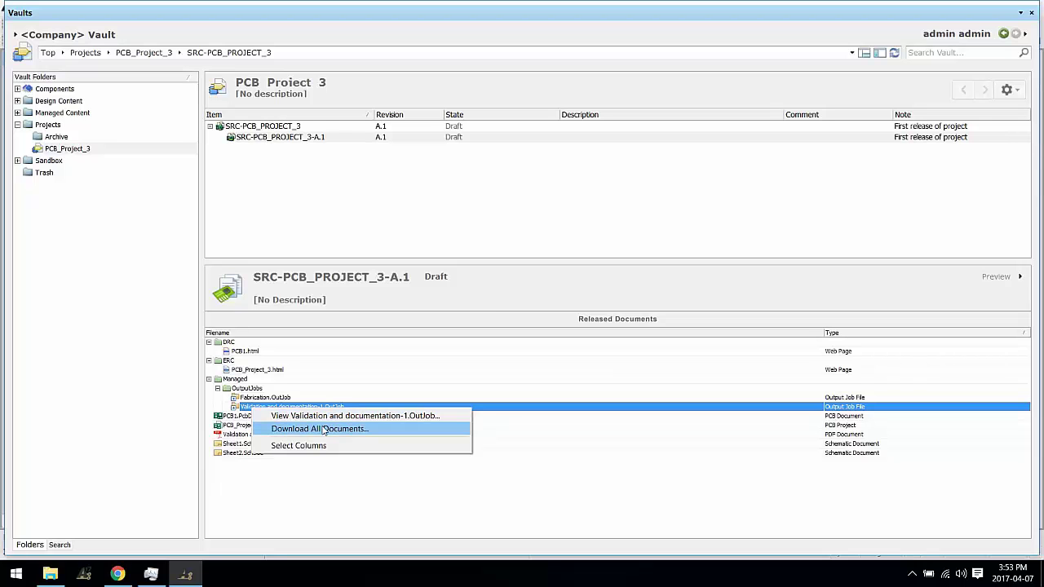
- From the project view, open fabrication item FAB-PCB_PROJECT_3-A.1, enlarge its released documents area and view Fabrication.pdf
left_click(1008, 90)
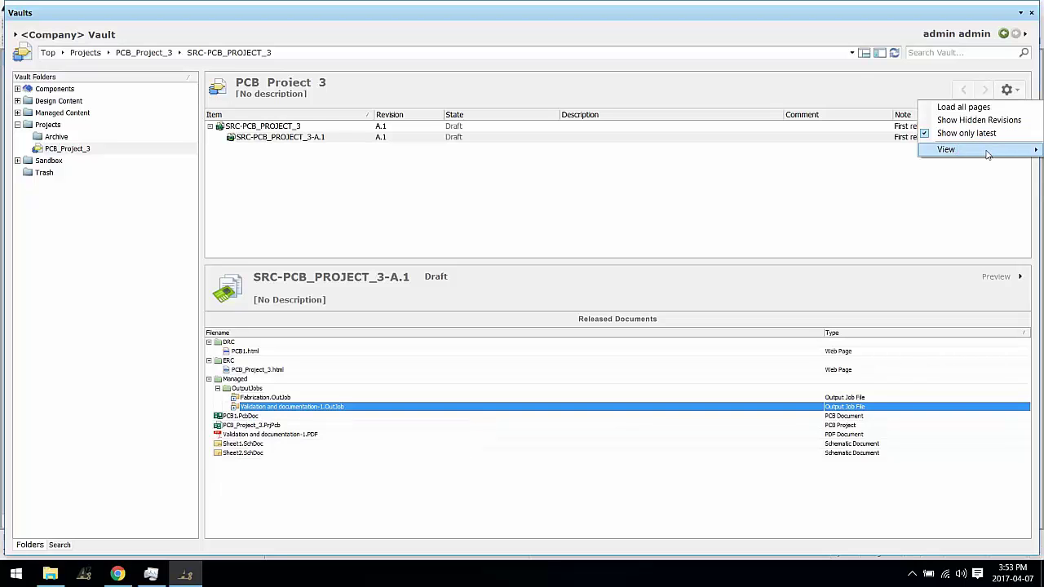
mouse_move(987, 154)
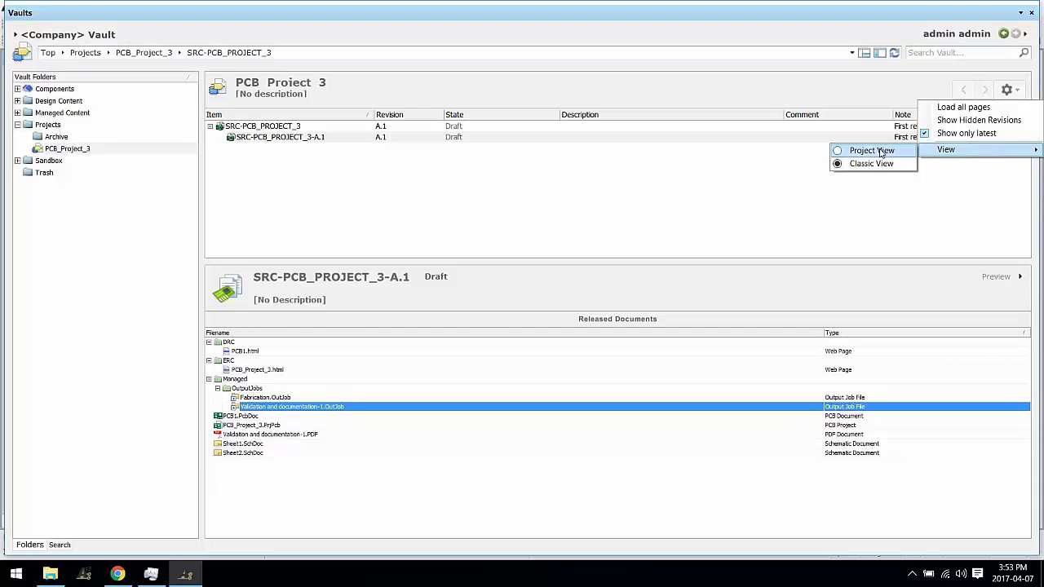
left_click(881, 152)
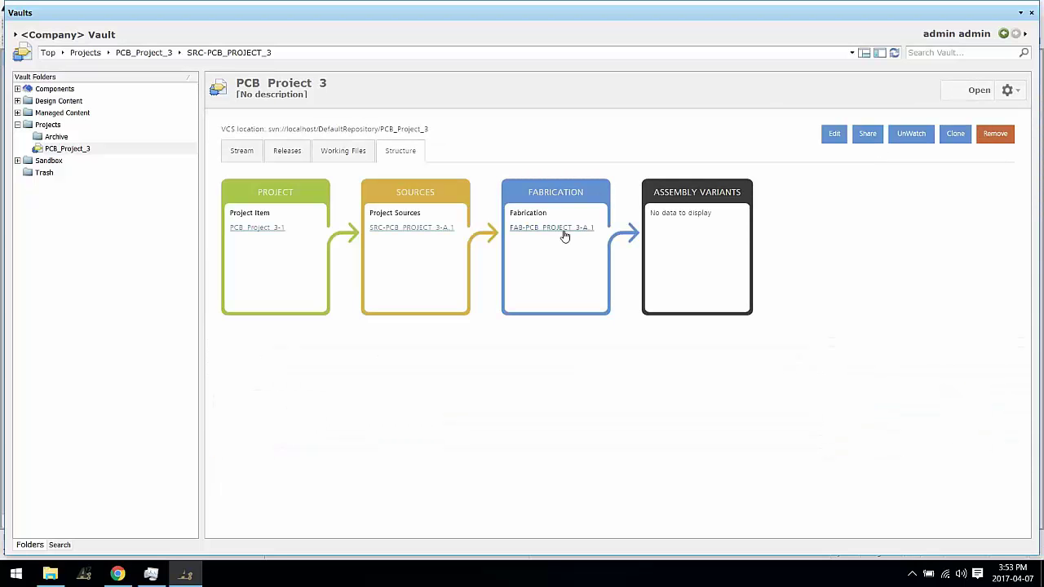
left_click(563, 231)
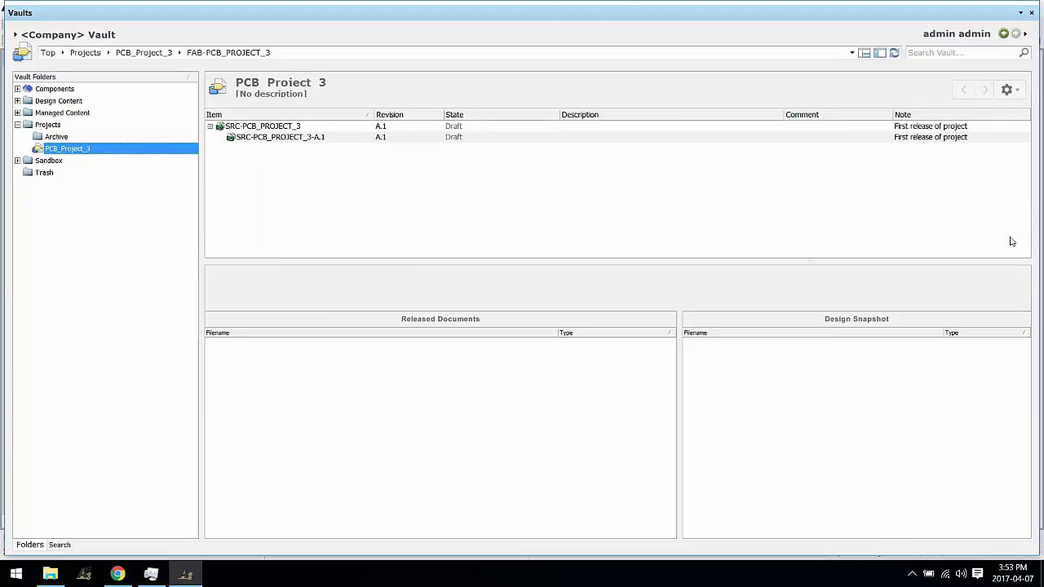
left_click_drag(869, 260, 868, 188)
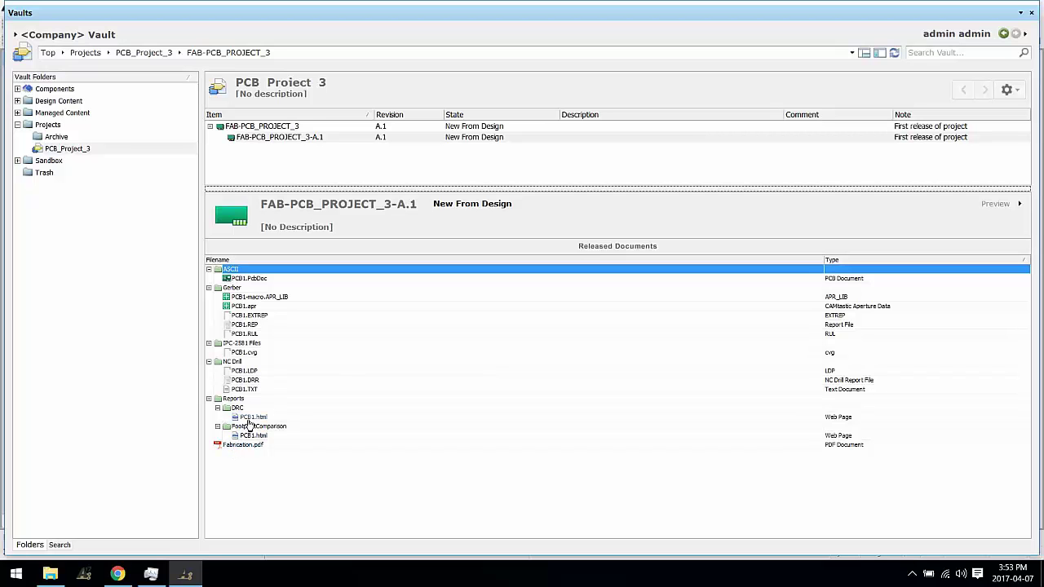
double_click(256, 447)
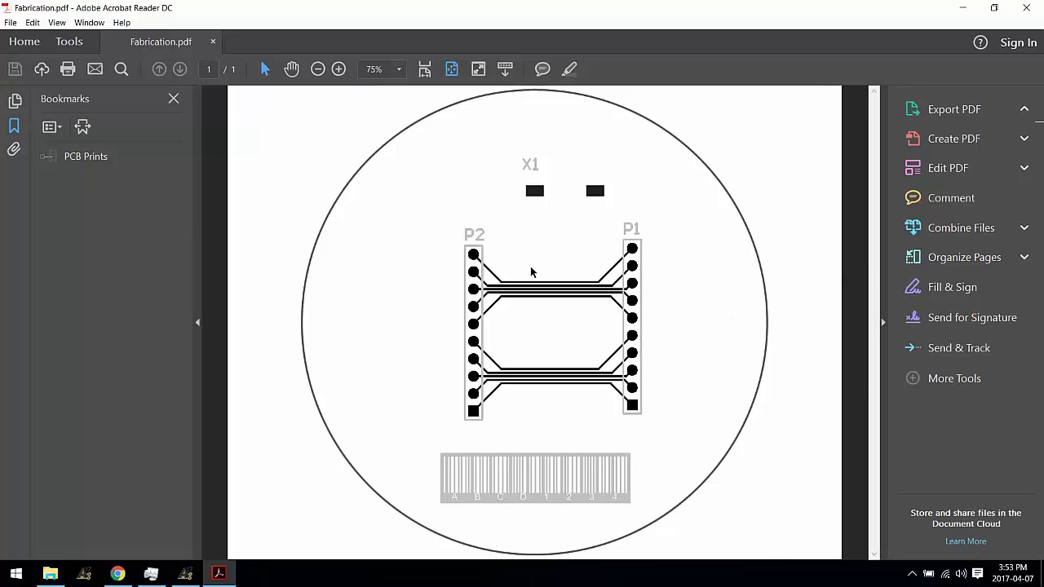
left_click(1039, 8)
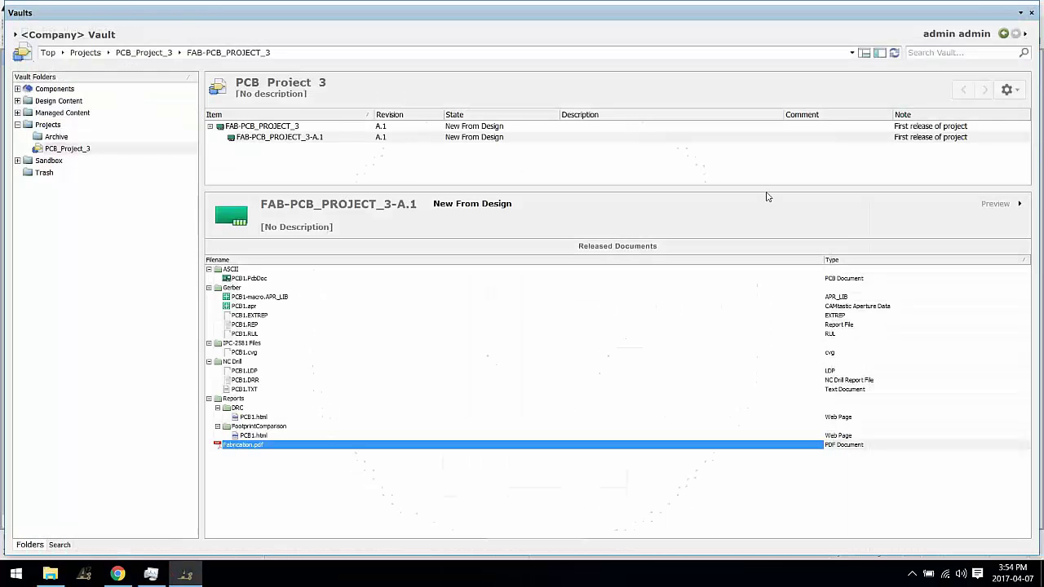
- Return to the project view, open source item SRC-PCB_PROJECT_3-A.1 and page through its released Validation and documentation-1.PDF
left_click(1007, 90)
mouse_move(946, 149)
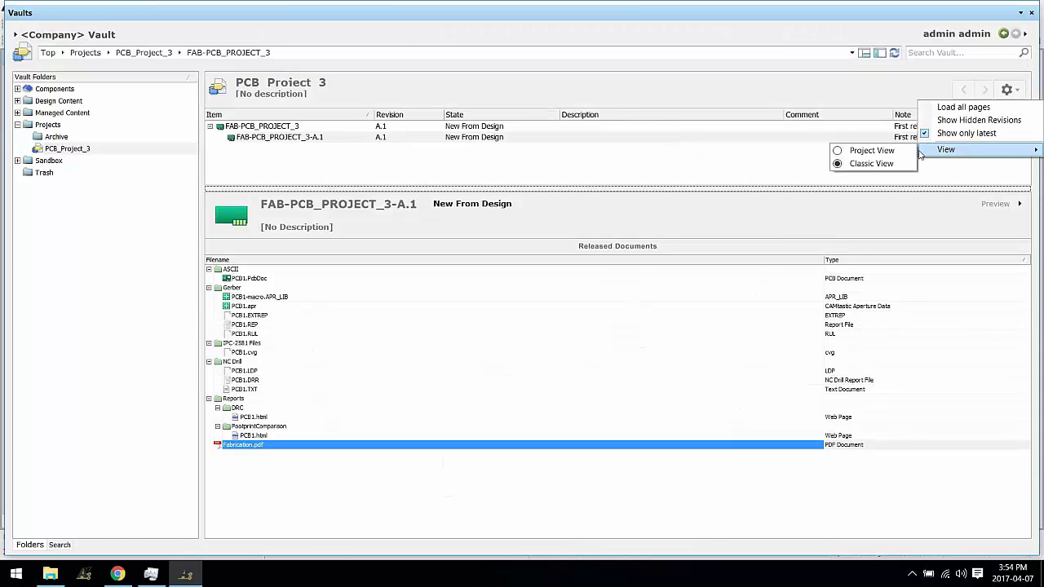
left_click(840, 150)
left_click(402, 228)
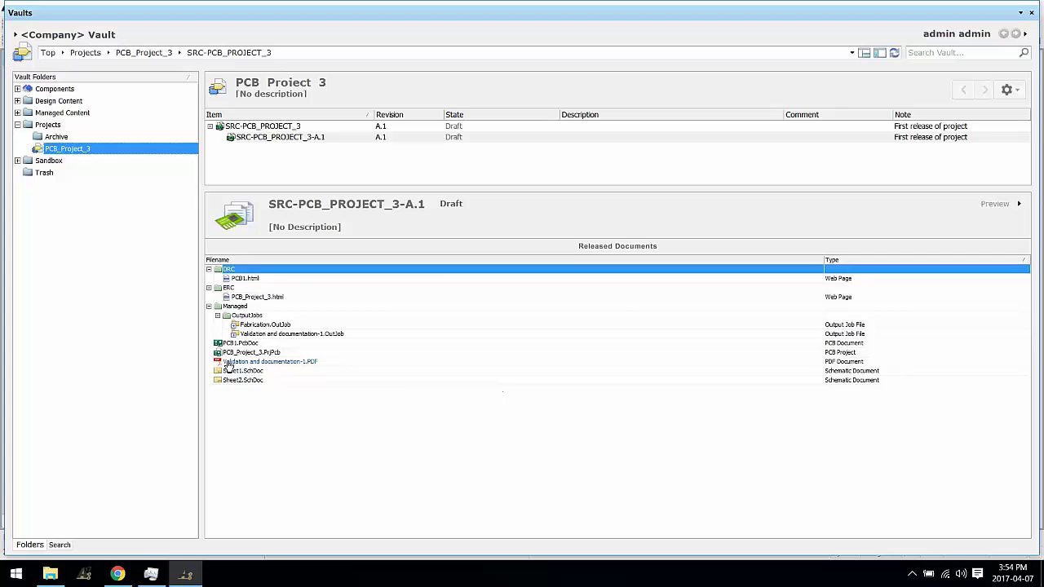
double_click(486, 362)
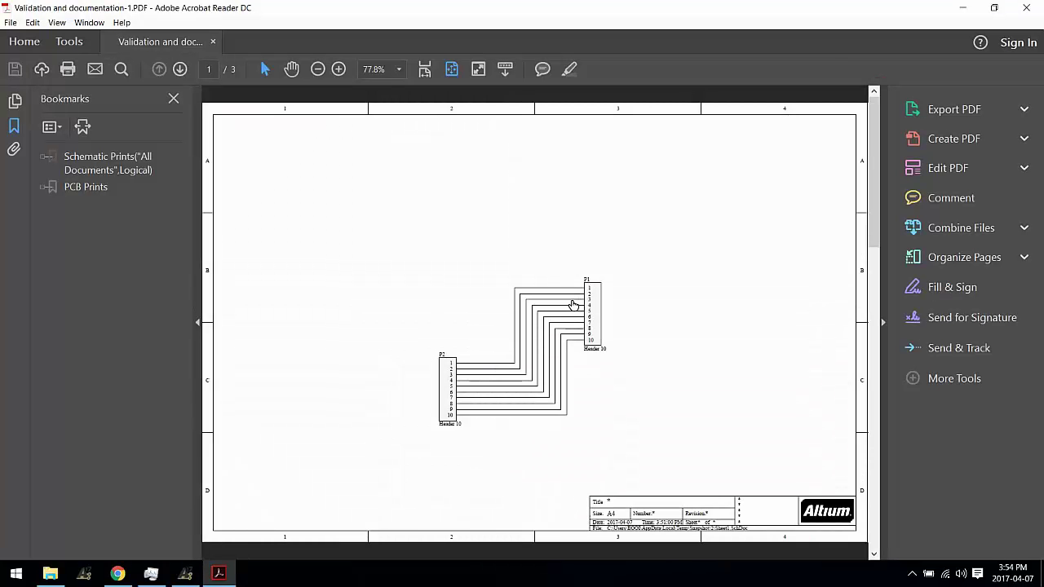
scroll(594, 314, "down", 3)
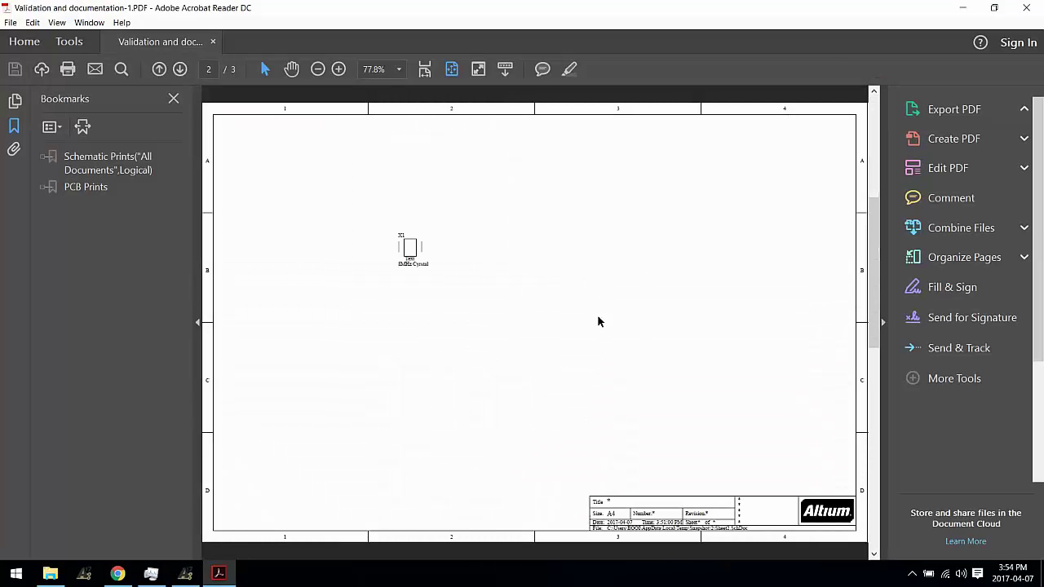
scroll(398, 263, "down", 3)
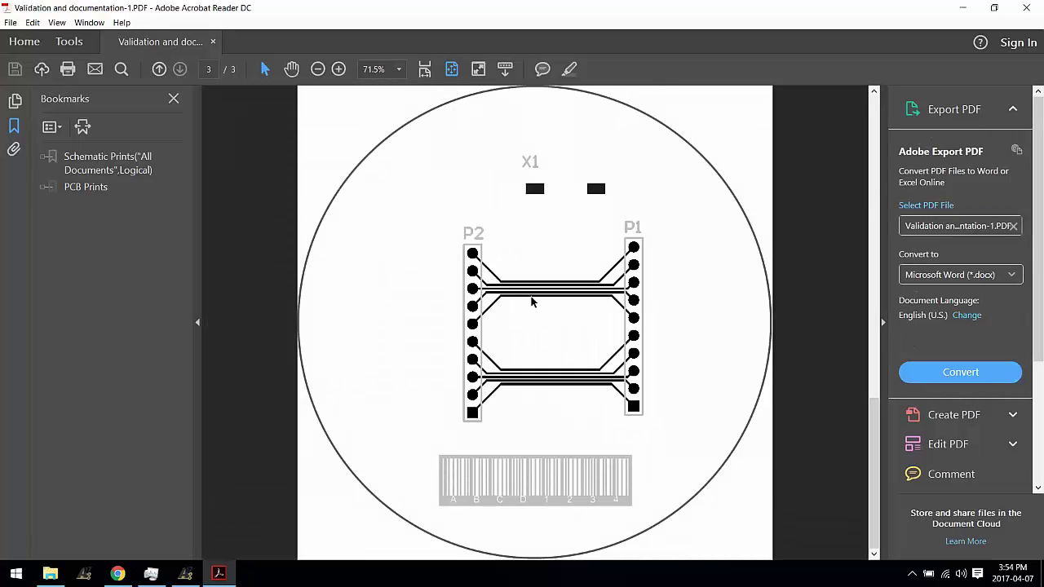
key("Home")
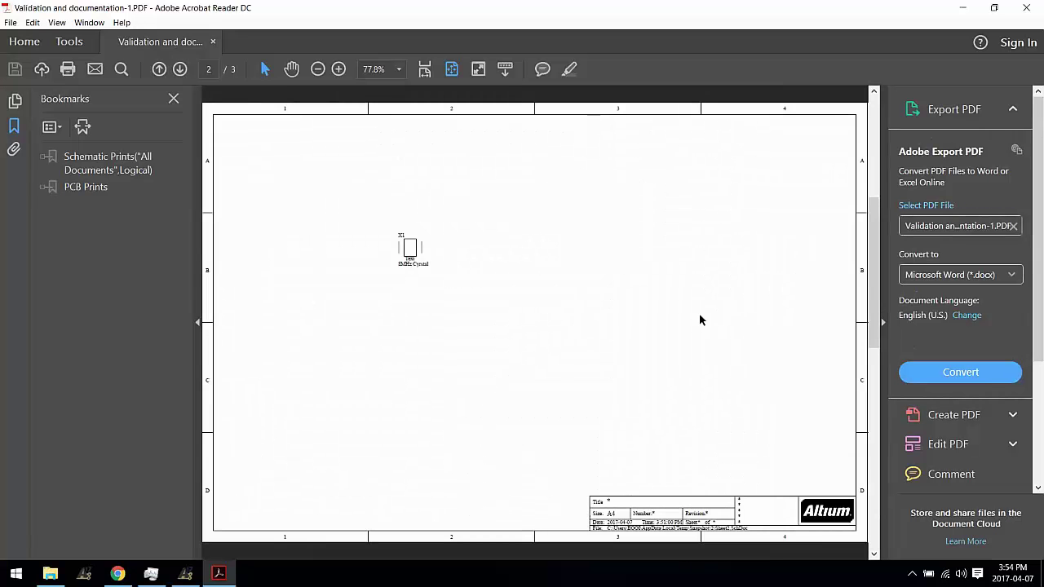
left_click(1027, 8)
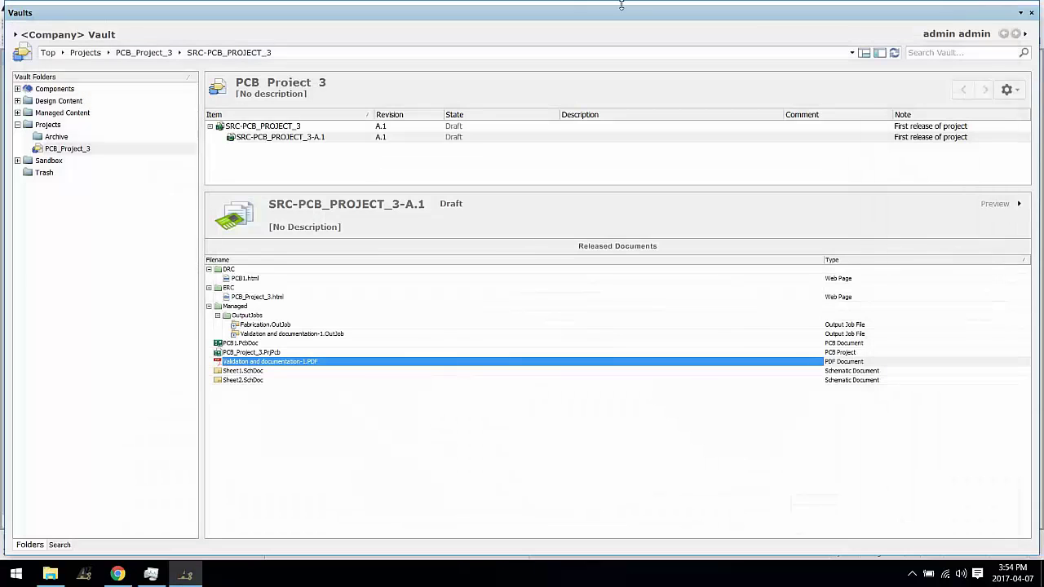
- Show the children of SRC-PCB_PROJECT_3-A.1 and add the Designator column to the list
left_click(997, 204)
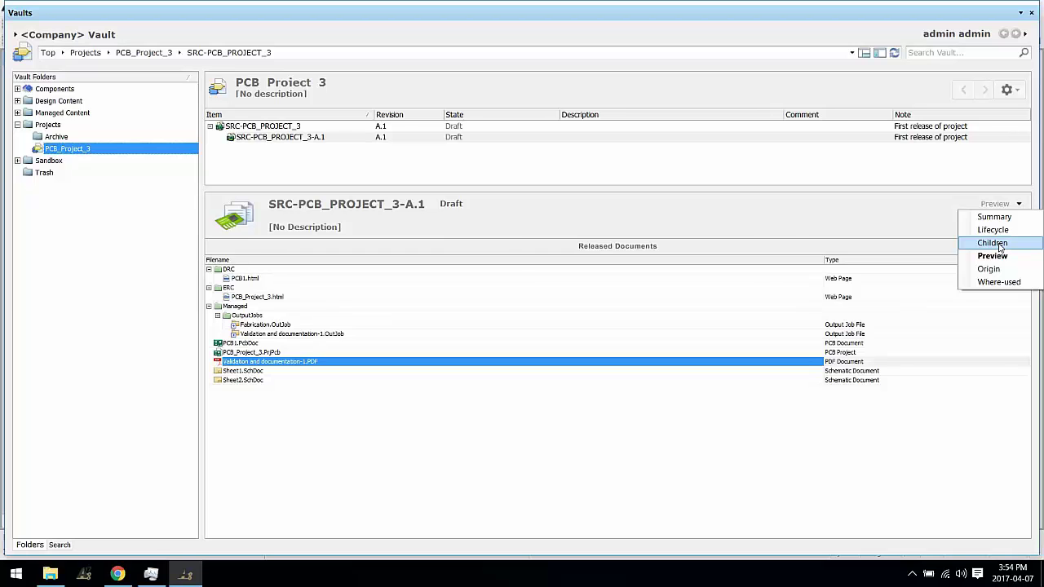
left_click(993, 243)
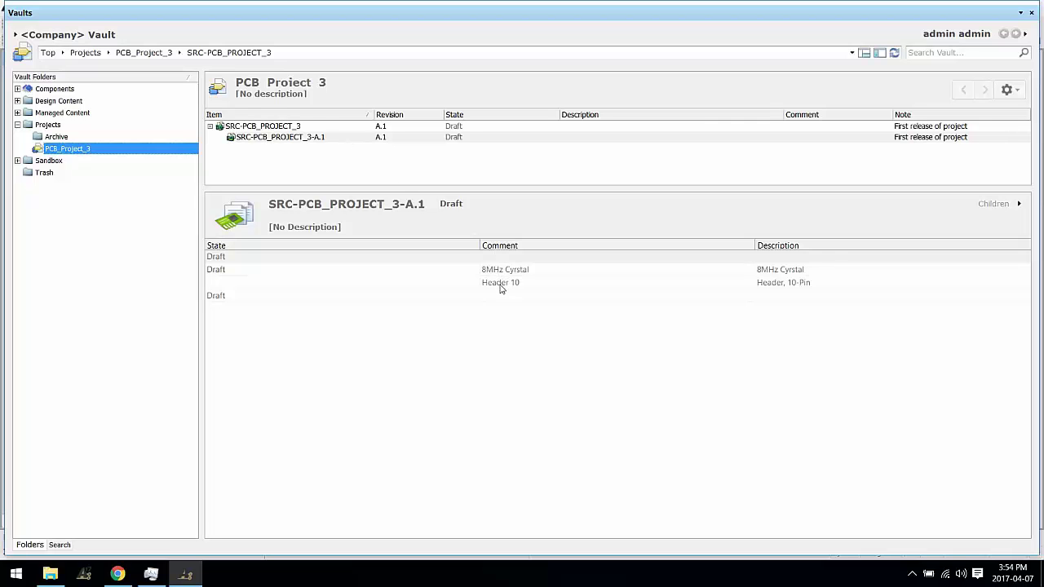
right_click(496, 244)
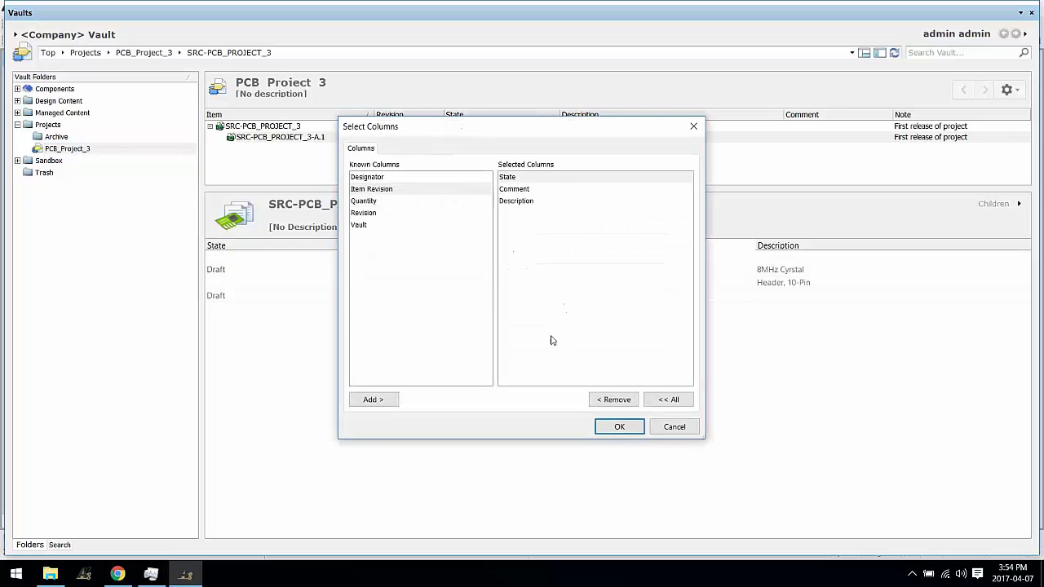
left_click(376, 177)
left_click(378, 399)
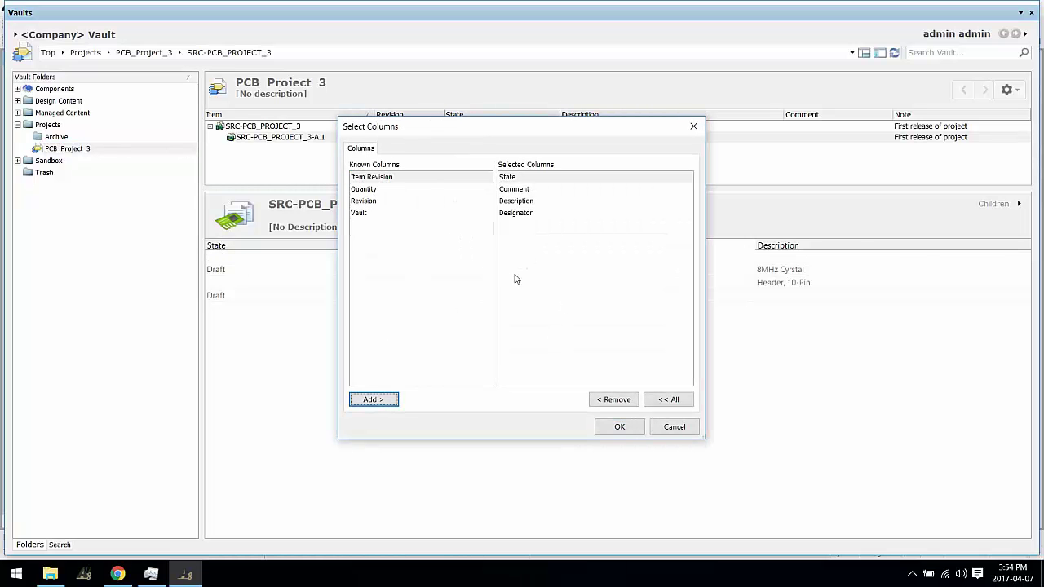
left_click(617, 424)
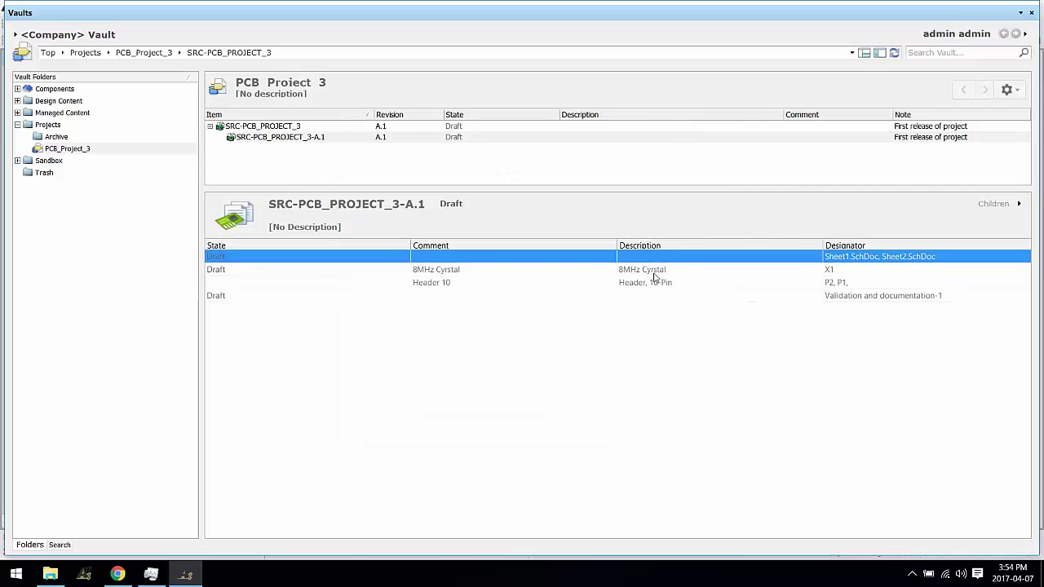
- Check the crystal and header entries among the children, and open the 8MHz crystal X1 at its component item in the vault
left_click(587, 274)
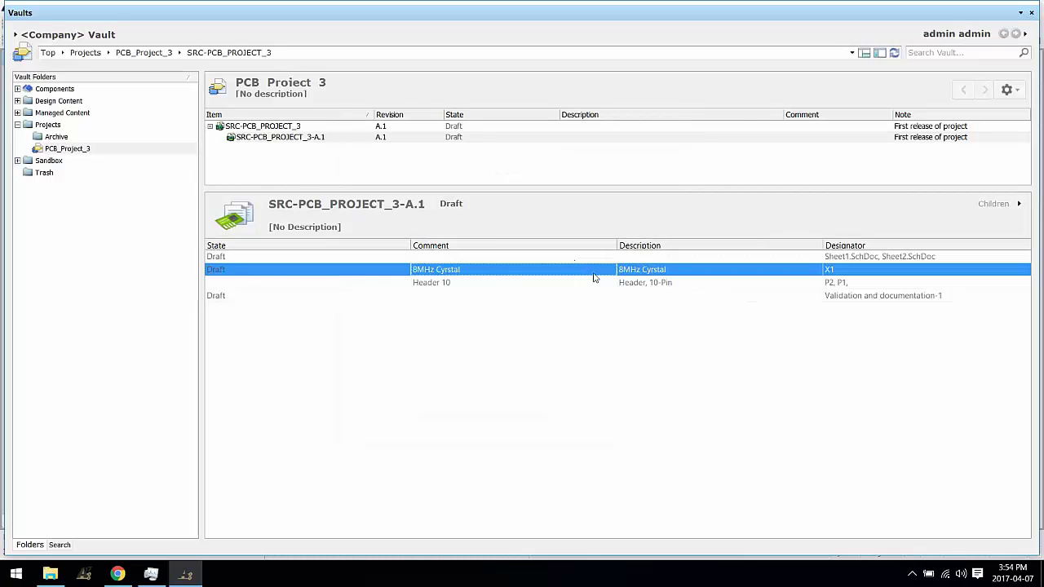
left_click(628, 283)
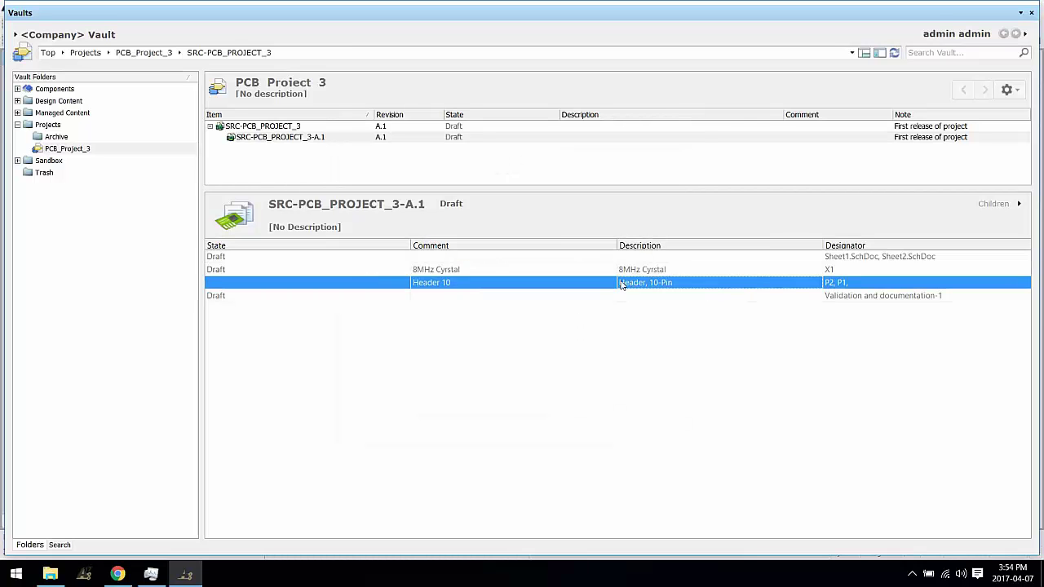
left_click(627, 274)
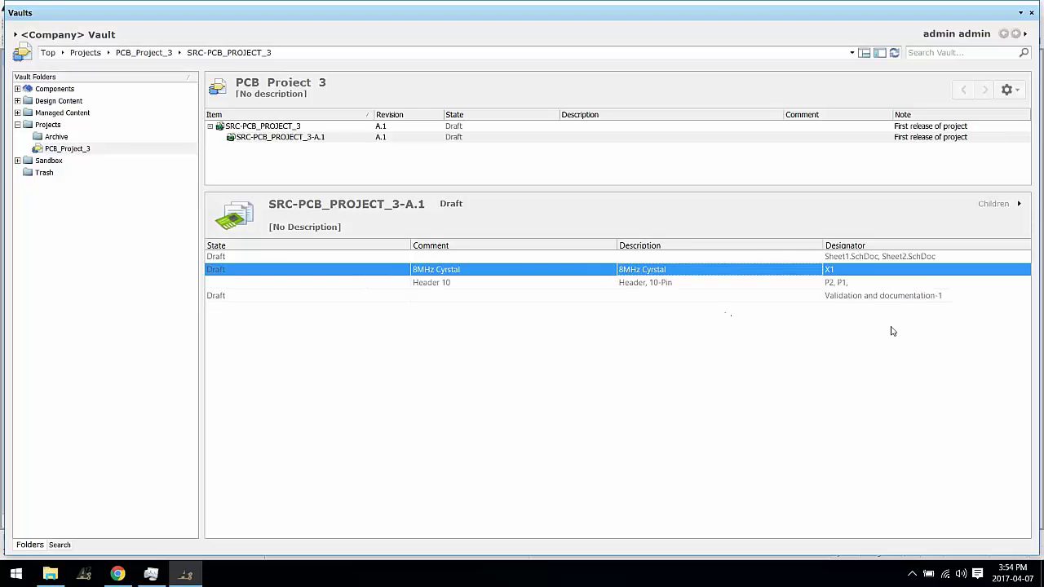
right_click(626, 270)
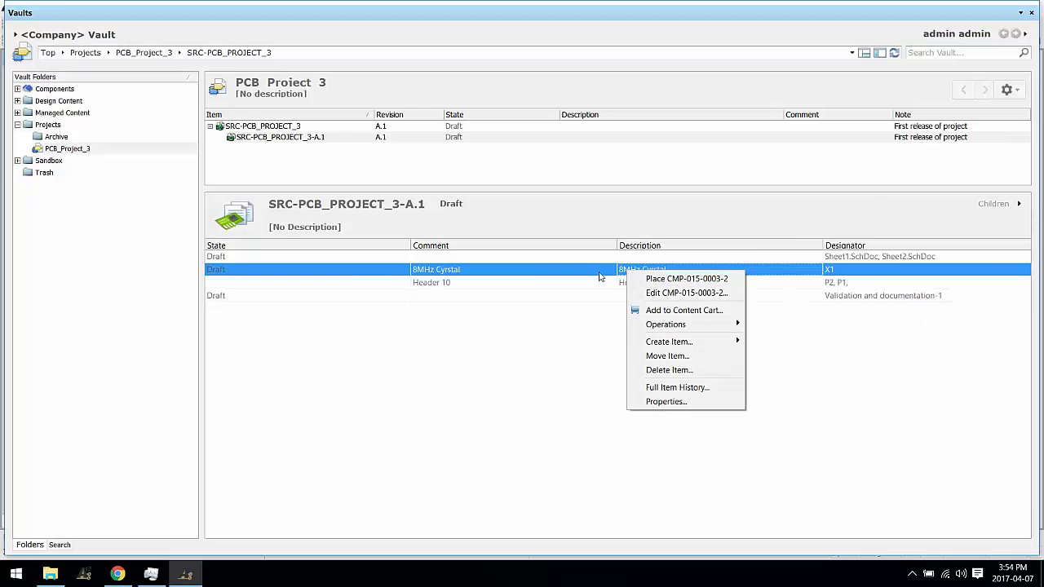
double_click(601, 274)
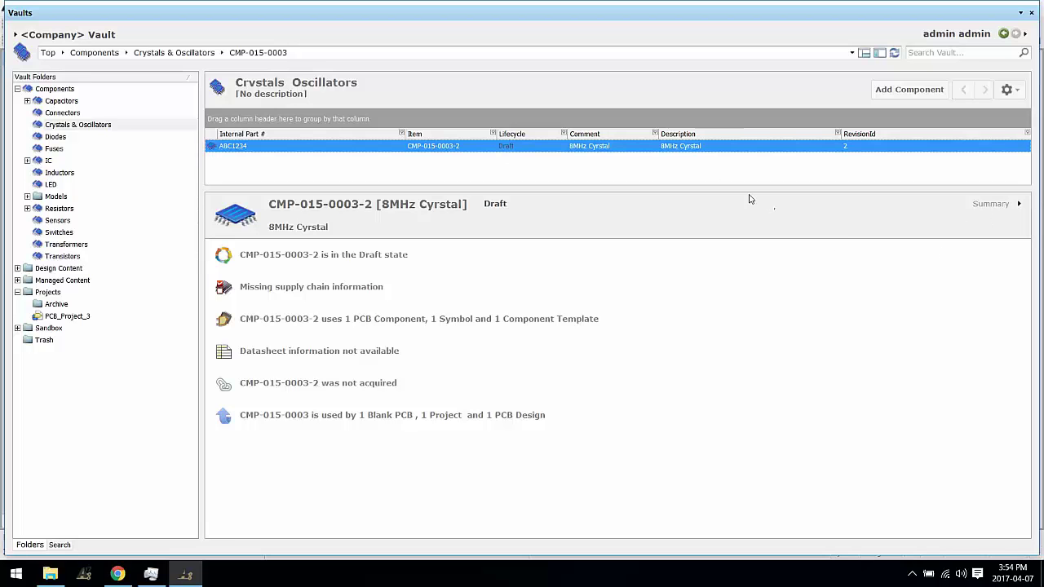
- Show where component CMP-015-0003-2 is used and inspect the PCB_Project_3 and FAB-PCB_PROJECT_3 entries
left_click(991, 204)
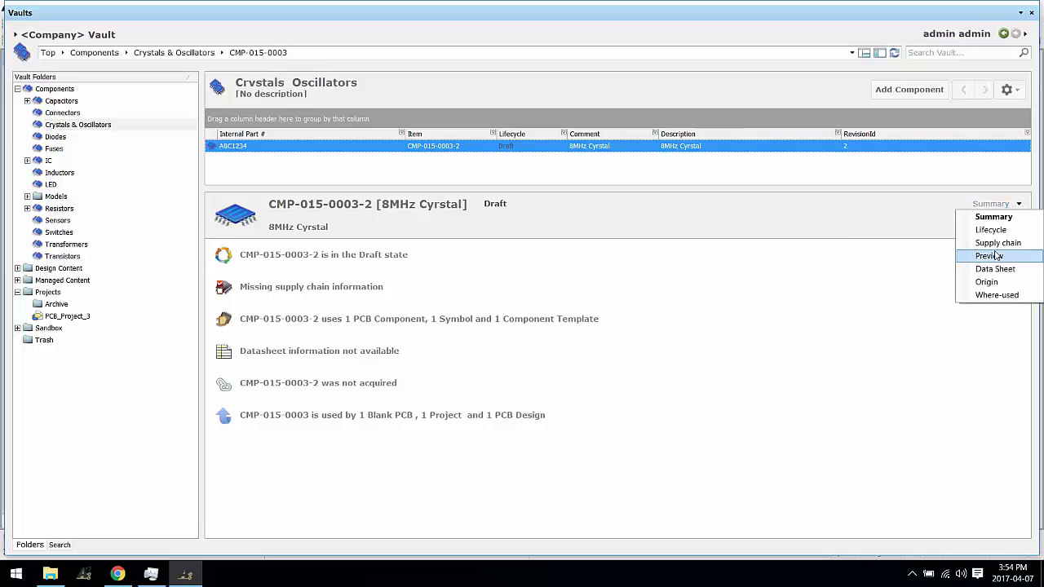
left_click(992, 295)
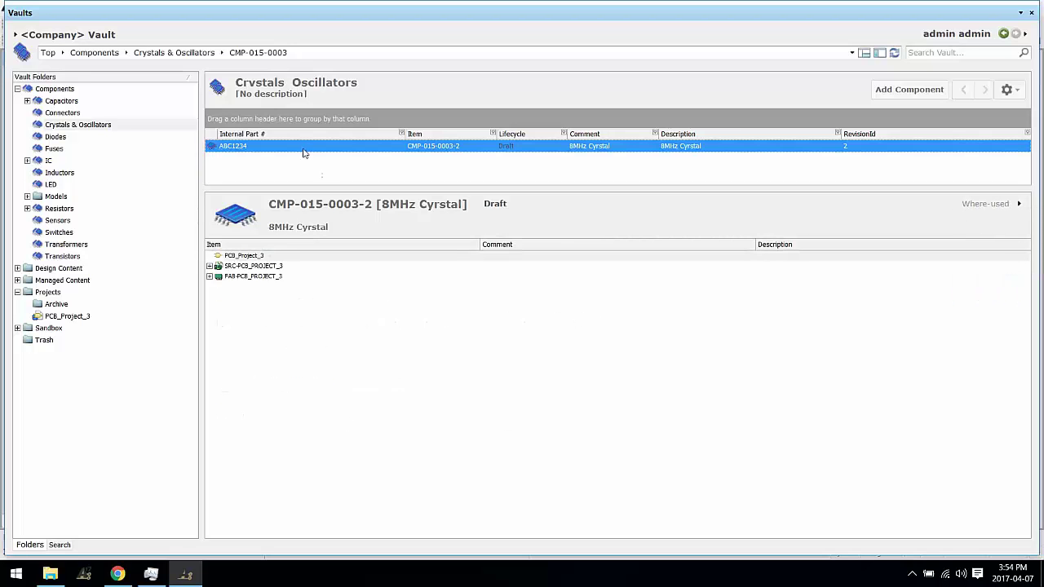
left_click(249, 256)
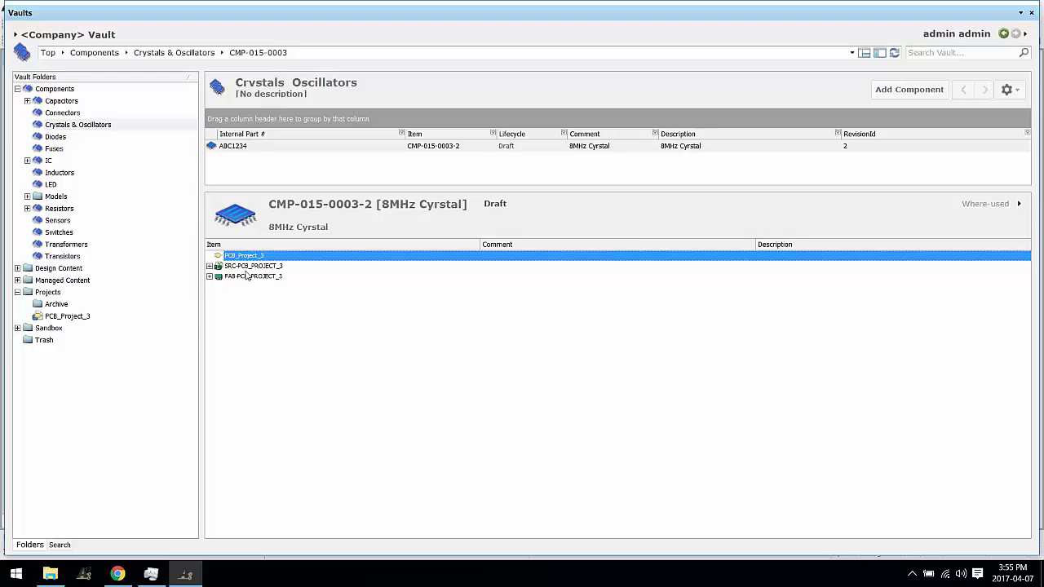
left_click(251, 277)
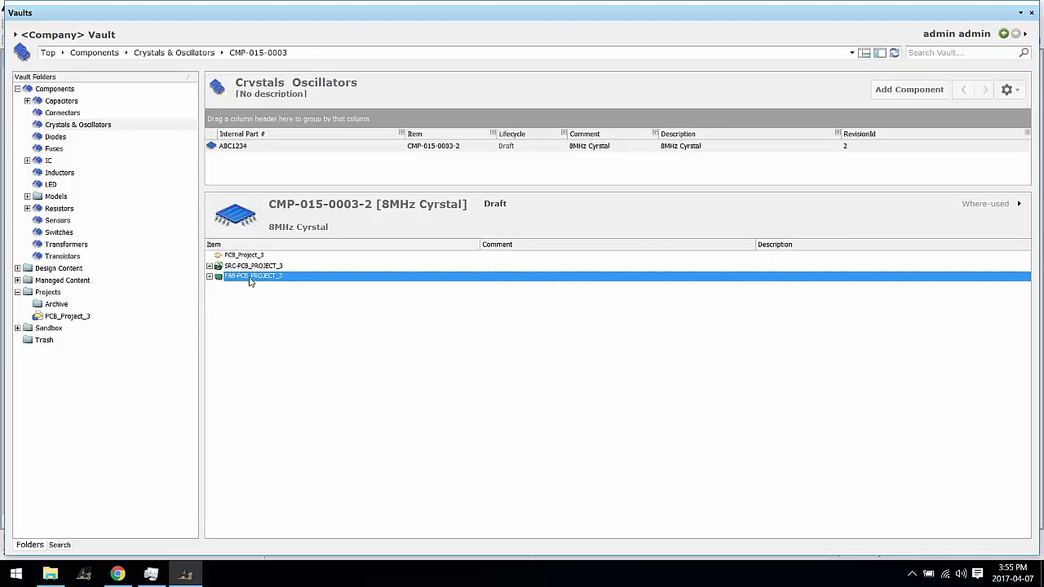